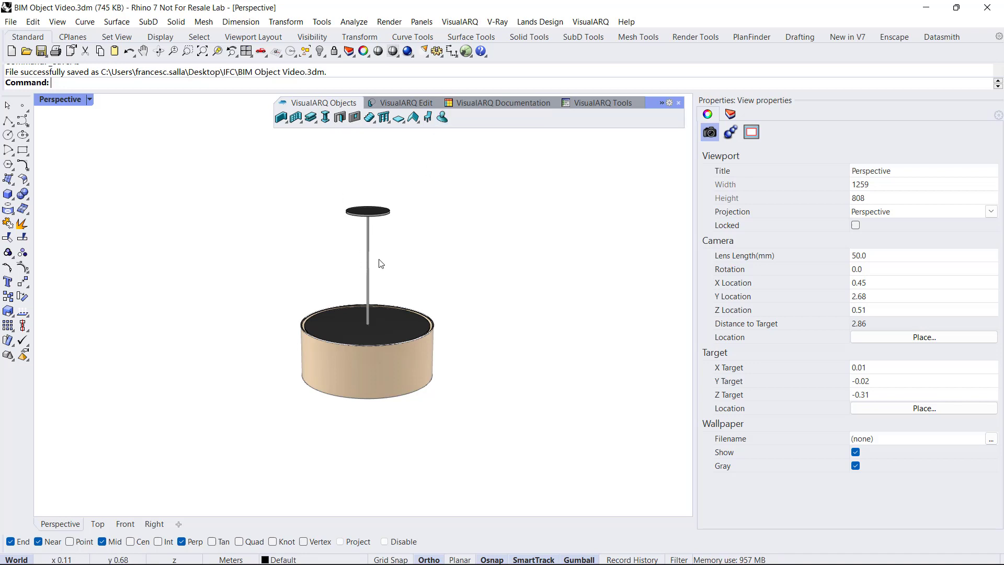
Start a new block containing every part of the lamp, selected with a crossing window
left_click(392, 226)
left_click(395, 359)
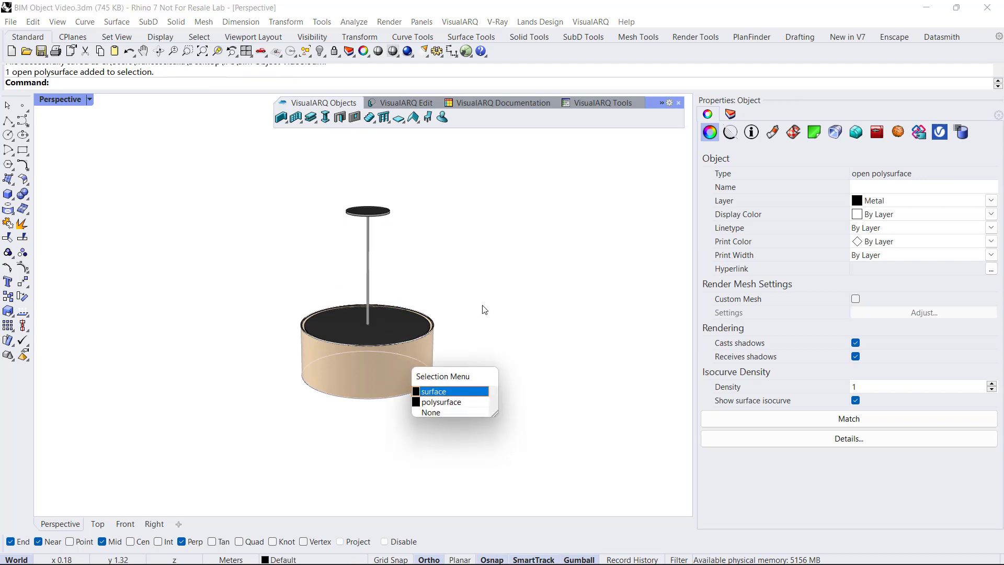
left_click(485, 307)
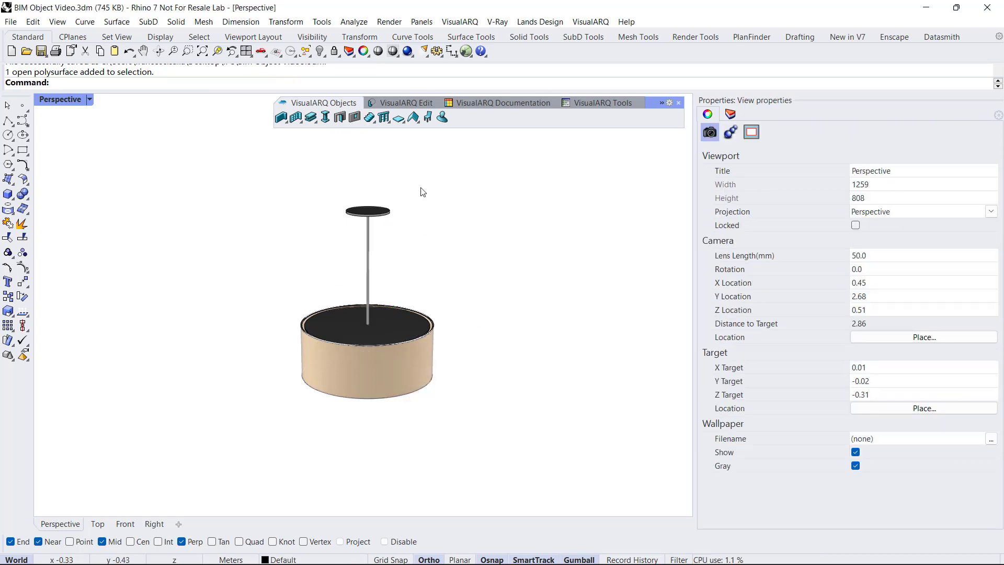
left_click(9, 356)
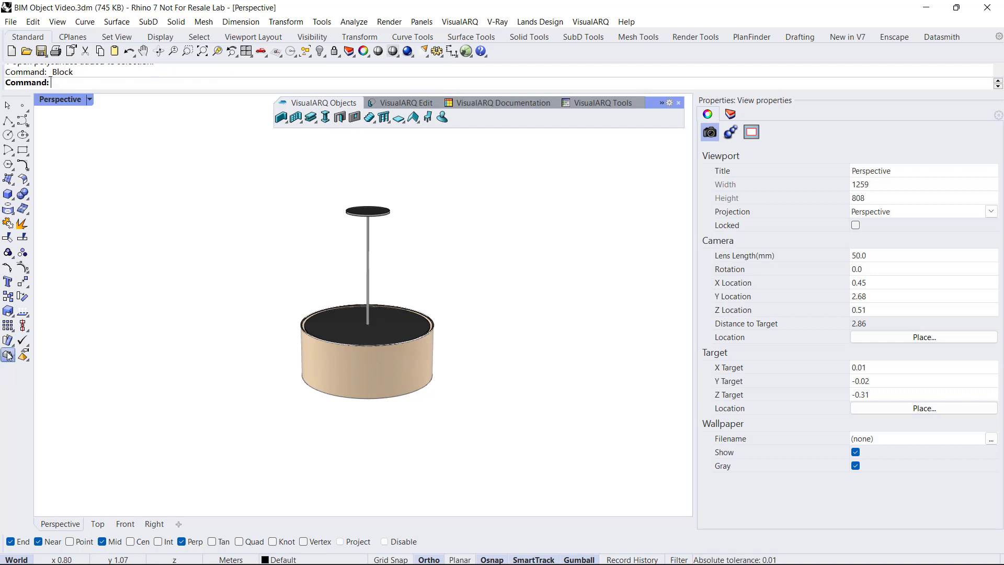
left_click_drag(501, 153, 241, 423)
key("Return")
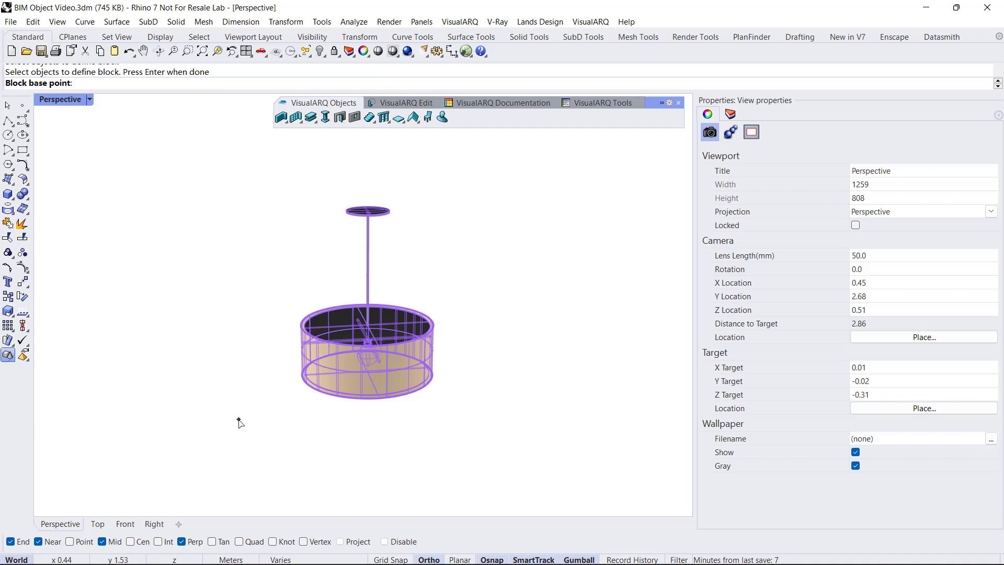
Snap the block base point to the top disc's centre and name it 'Ceiling lamp'
scroll(366, 209, "up", 6)
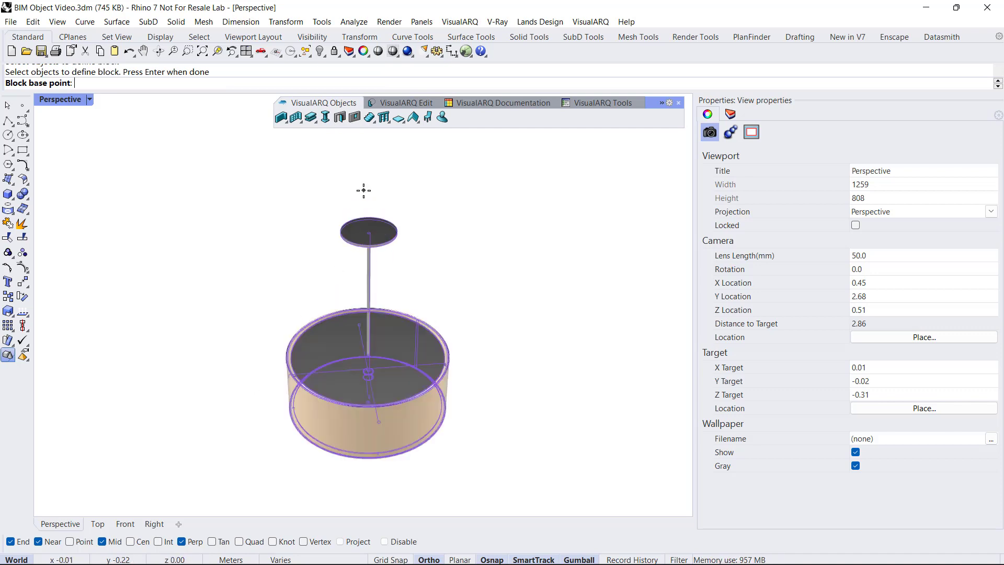
scroll(370, 214, "up", 5)
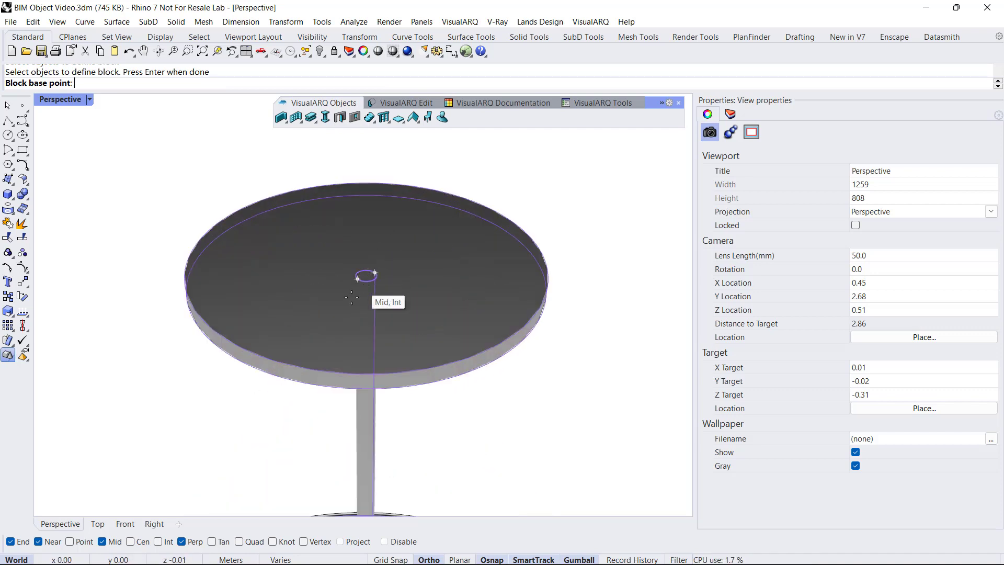
left_click(102, 541)
left_click(39, 541)
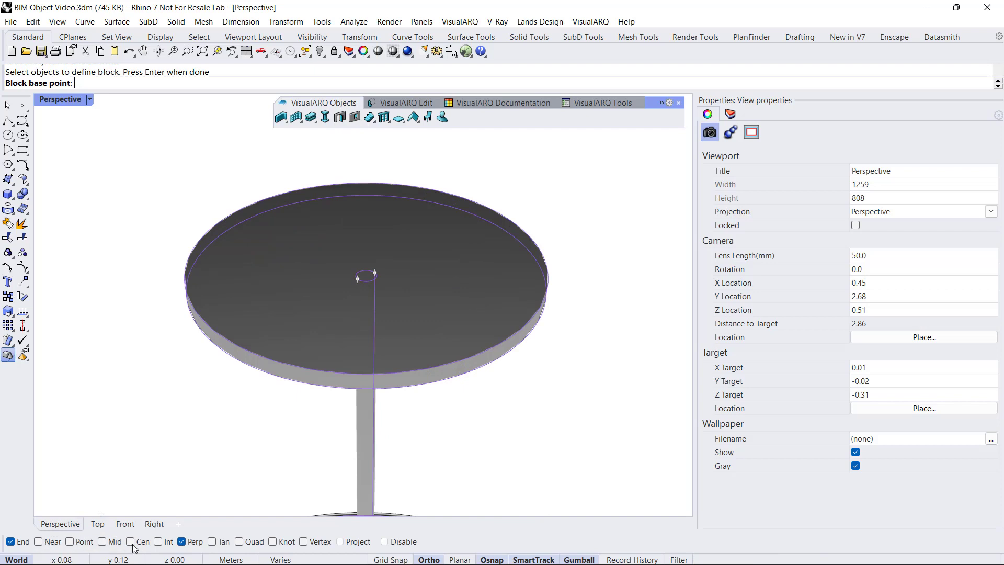
left_click(131, 541)
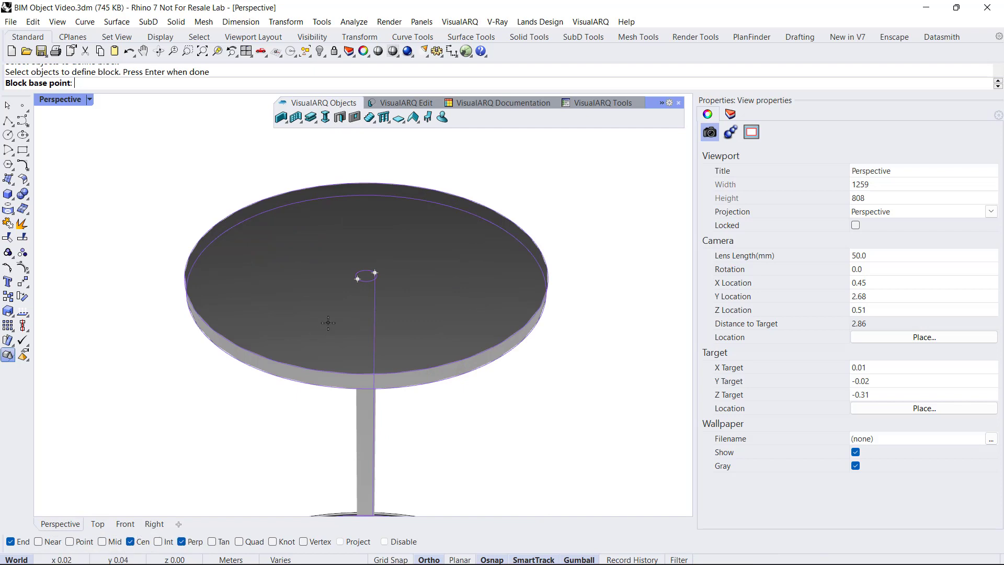
left_click(366, 276)
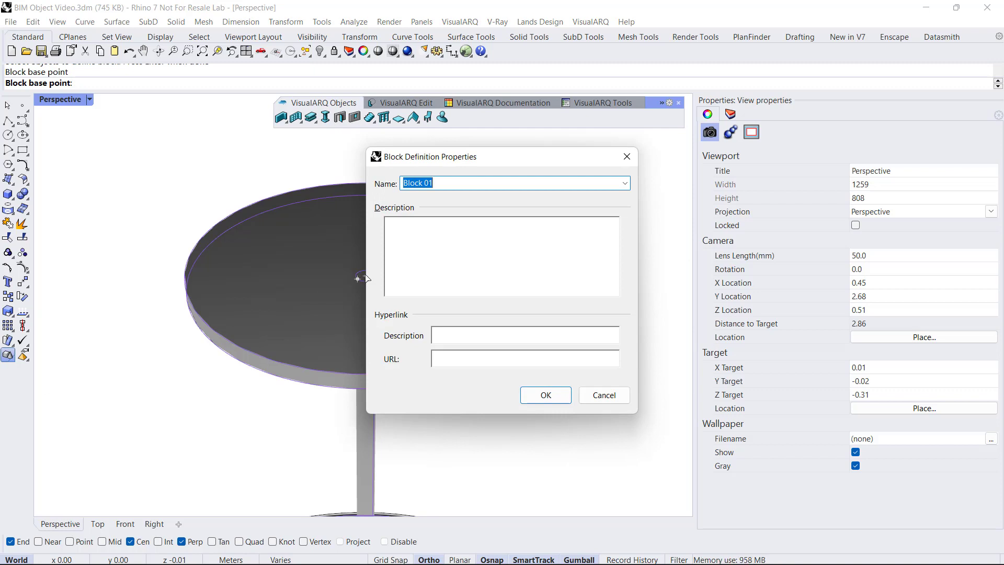
type("C")
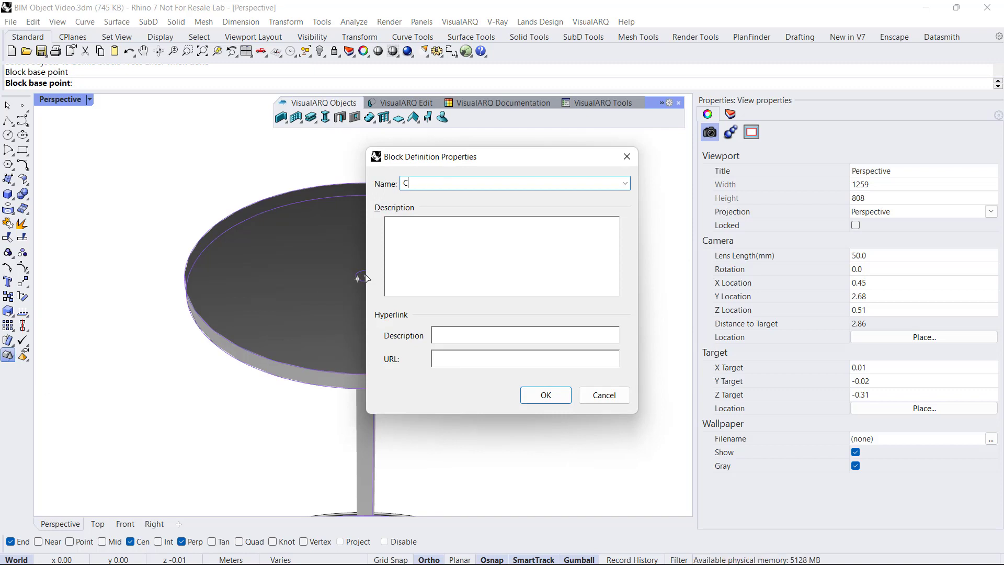
type("eiling lamp")
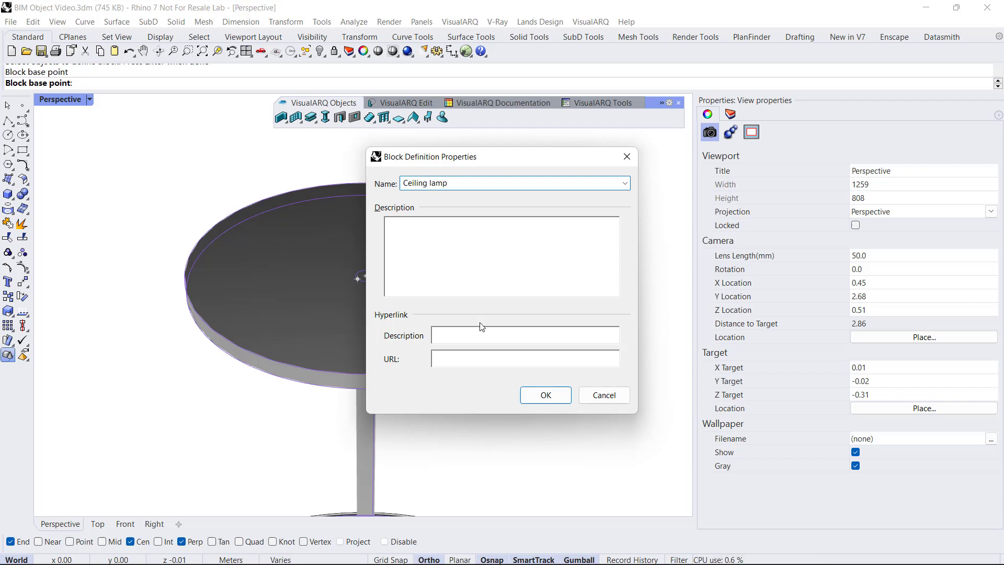
Confirm the Ceiling lamp block and select the lamp block instance
left_click(545, 395)
left_click(346, 229)
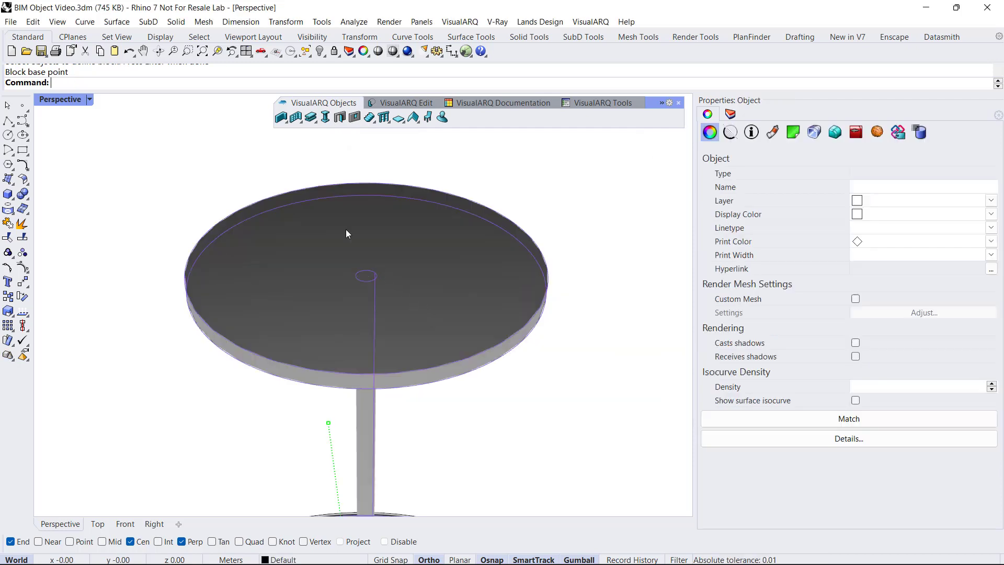
scroll(346, 229, "down", 5)
left_click(397, 278)
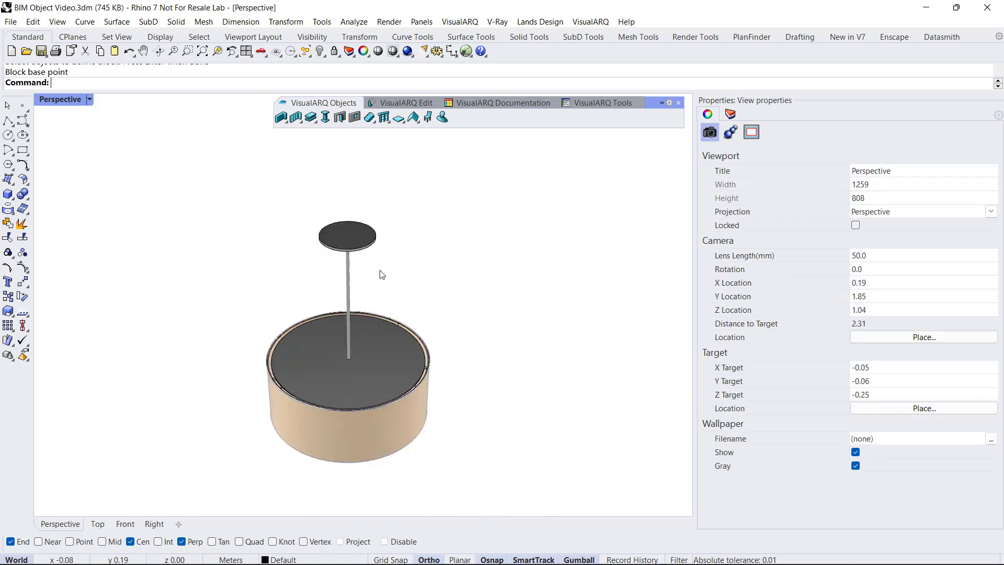
left_click(348, 252)
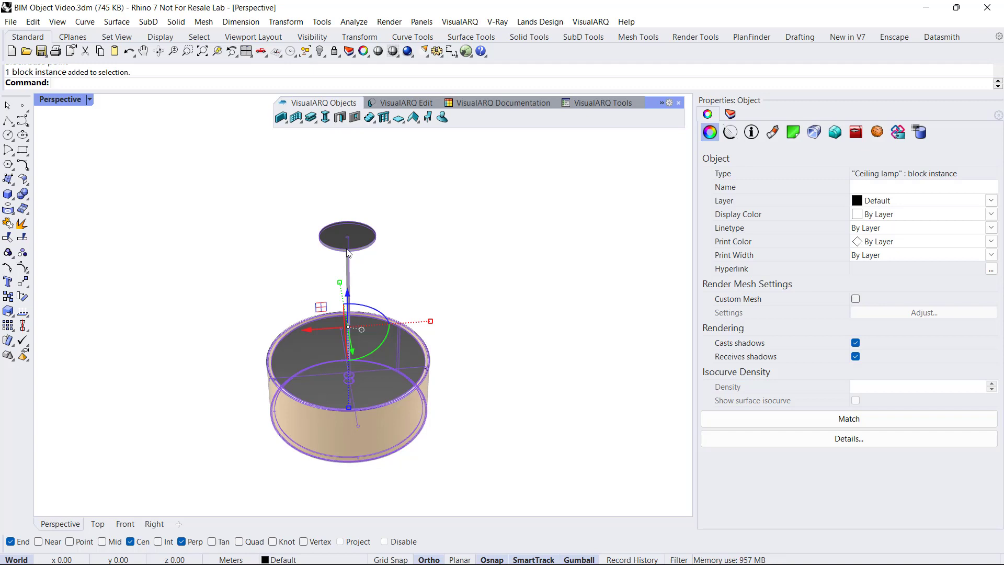
Set the lamp's IFC type to IfcFlowTerminal, name 'ceiling lamp' and tag L1, then show its Parameters
left_click(898, 132)
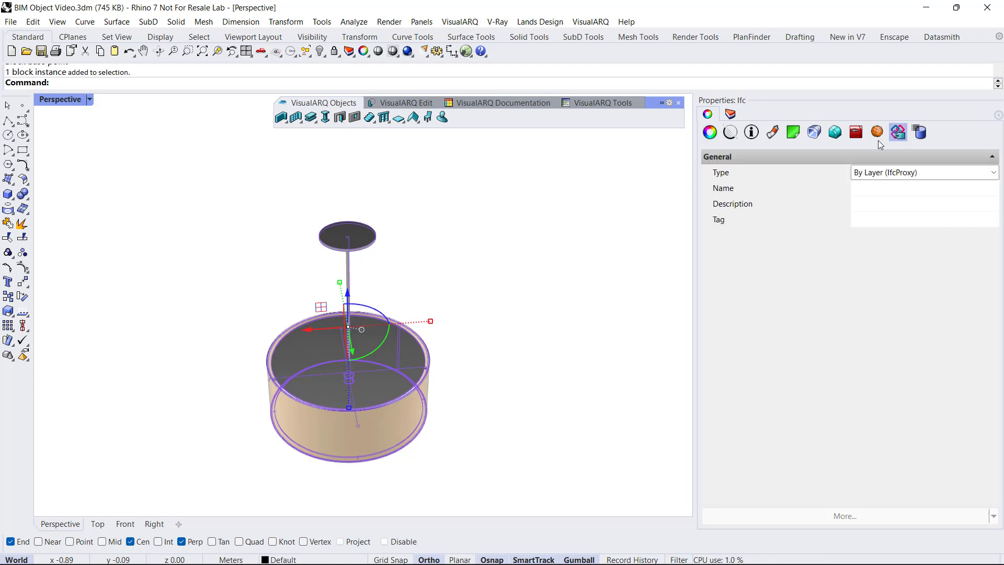
left_click(993, 173)
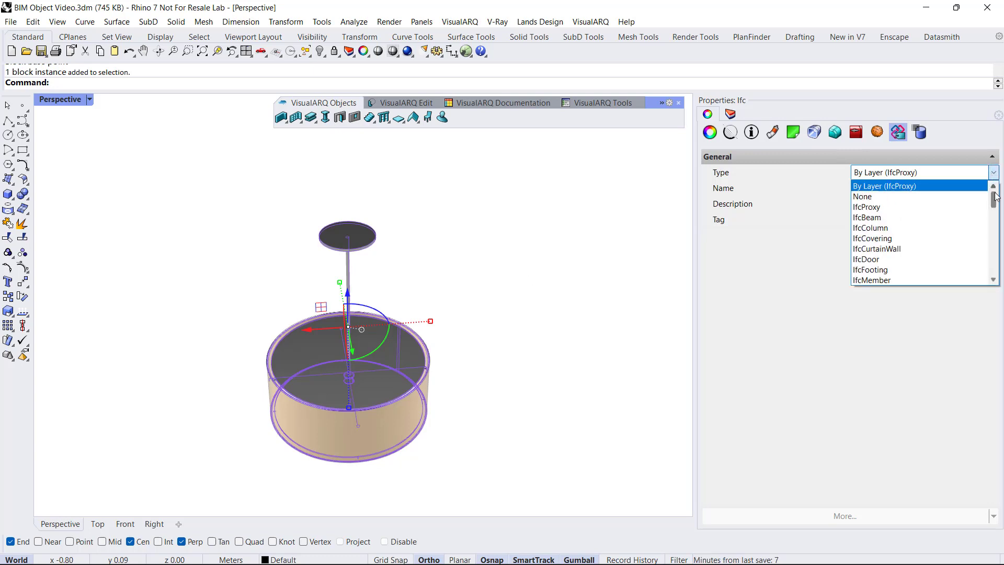
left_click_drag(994, 198, 992, 258)
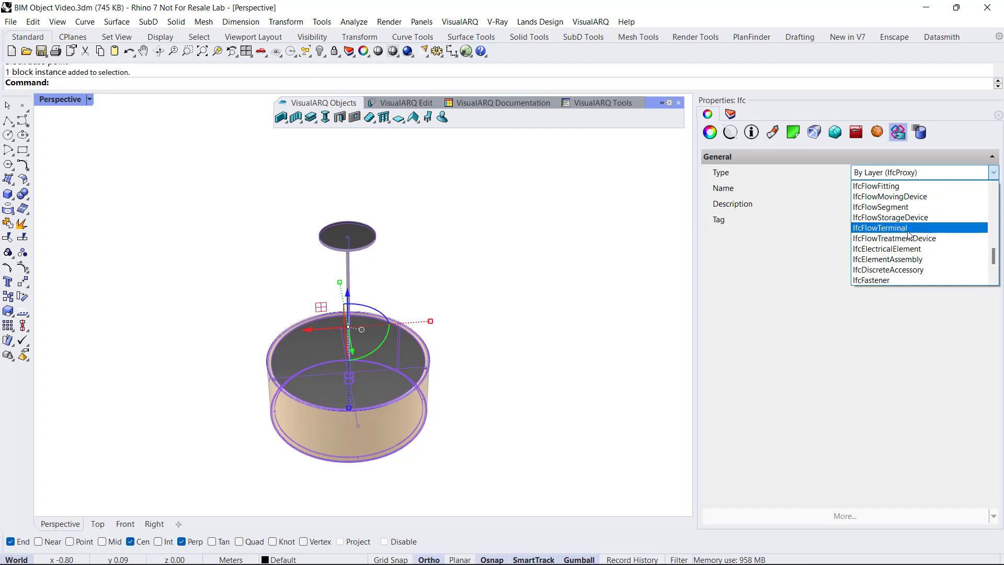
left_click(908, 229)
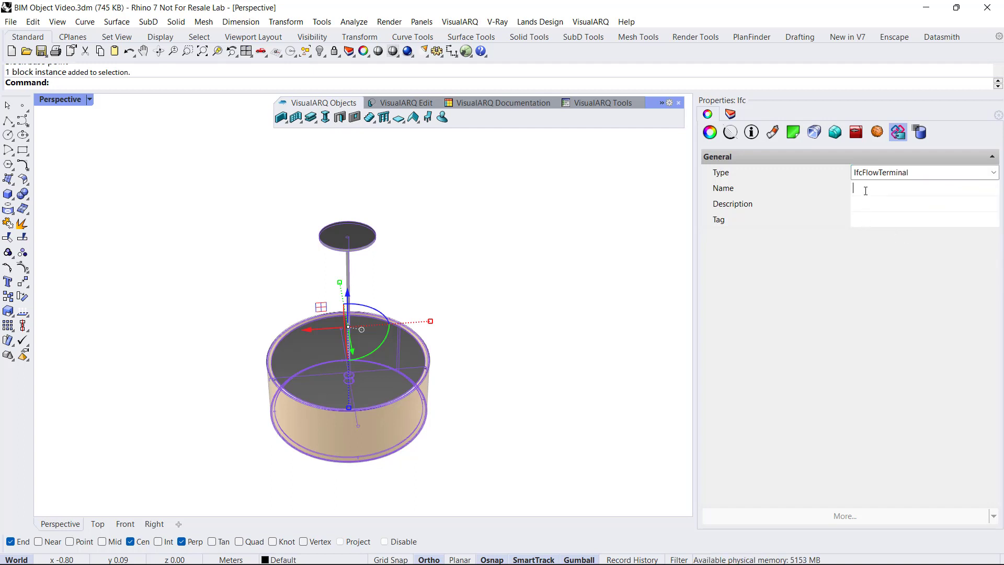
type("ceiling lamp")
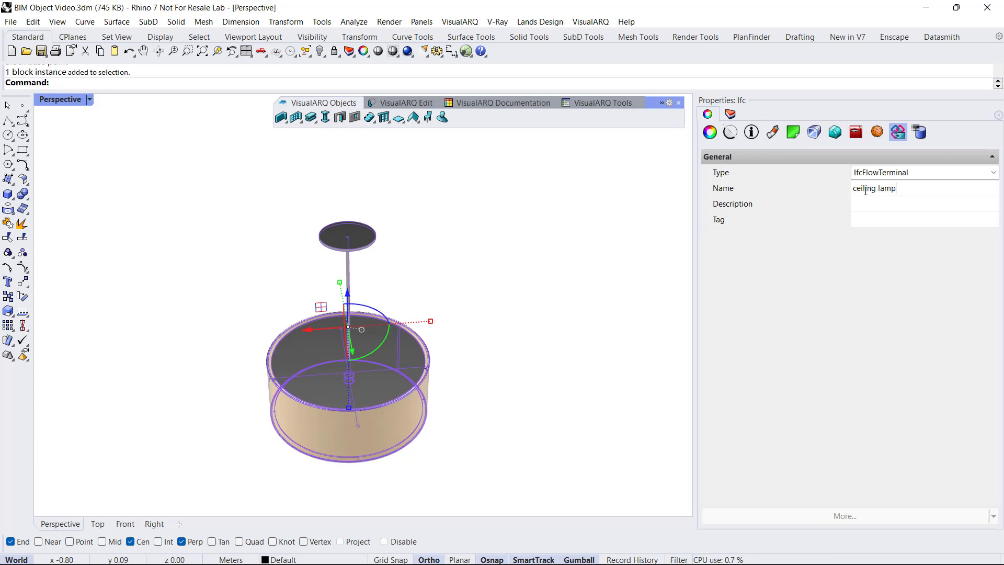
left_click(874, 218)
type("L1")
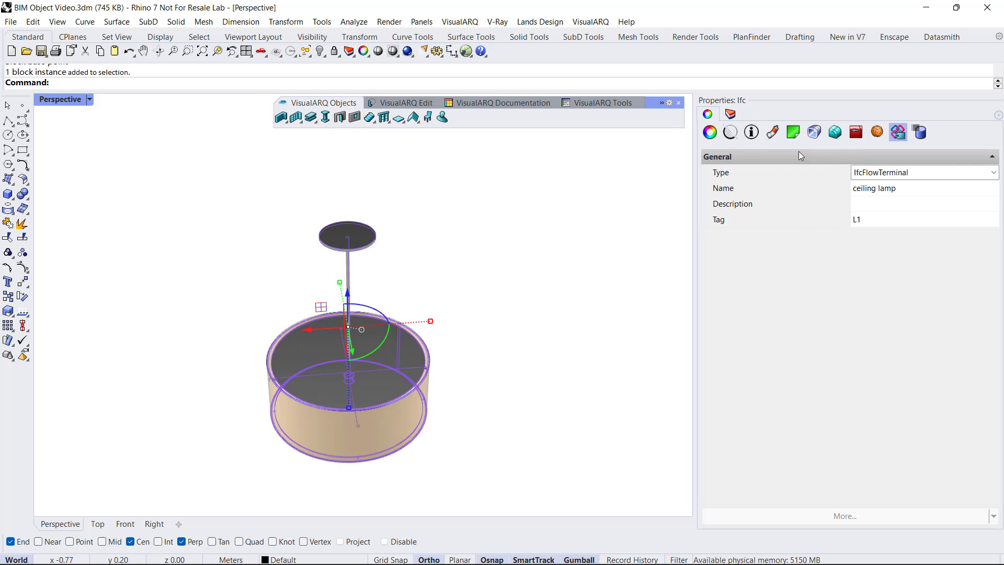
left_click(753, 134)
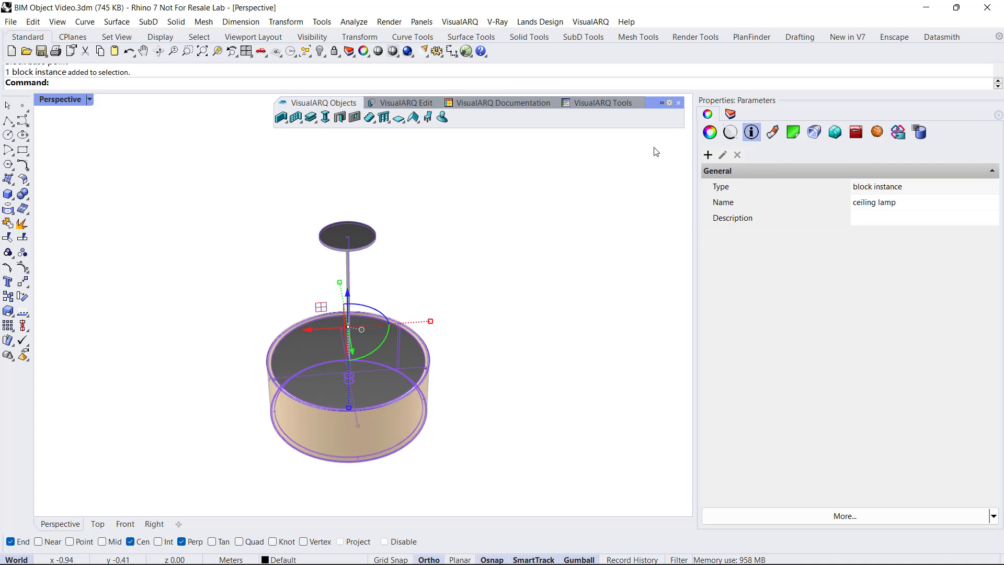
Add a new document parameter named 'Price'
left_click(599, 104)
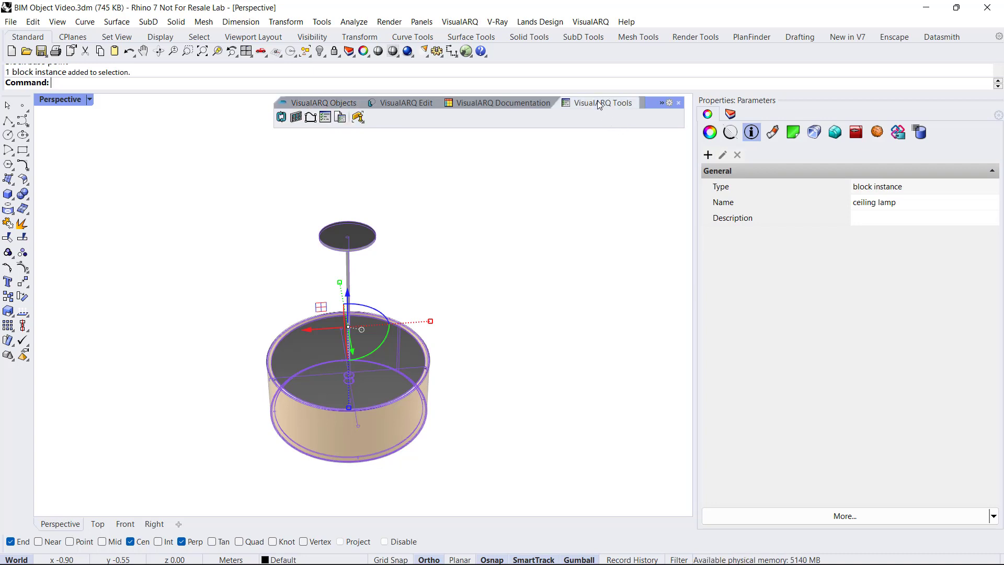
left_click(338, 118)
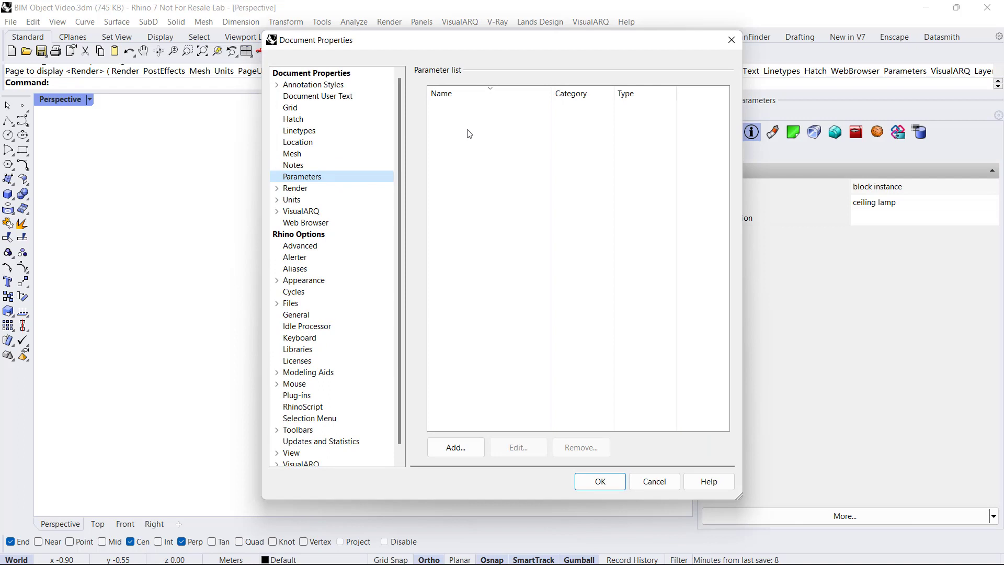
left_click(457, 447)
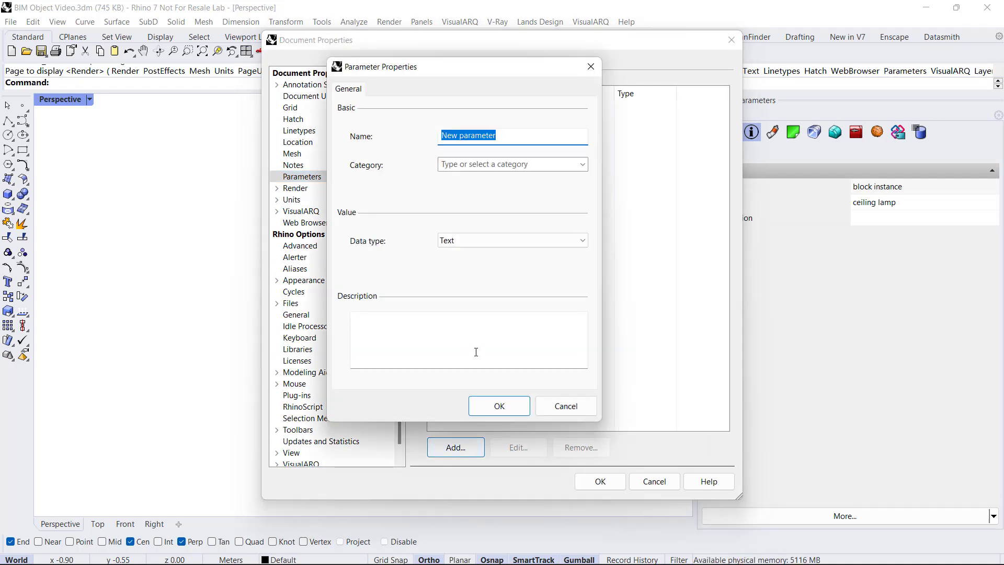
type("par")
key("BackSpace")
key("BackSpace")
key("BackSpace")
type("P")
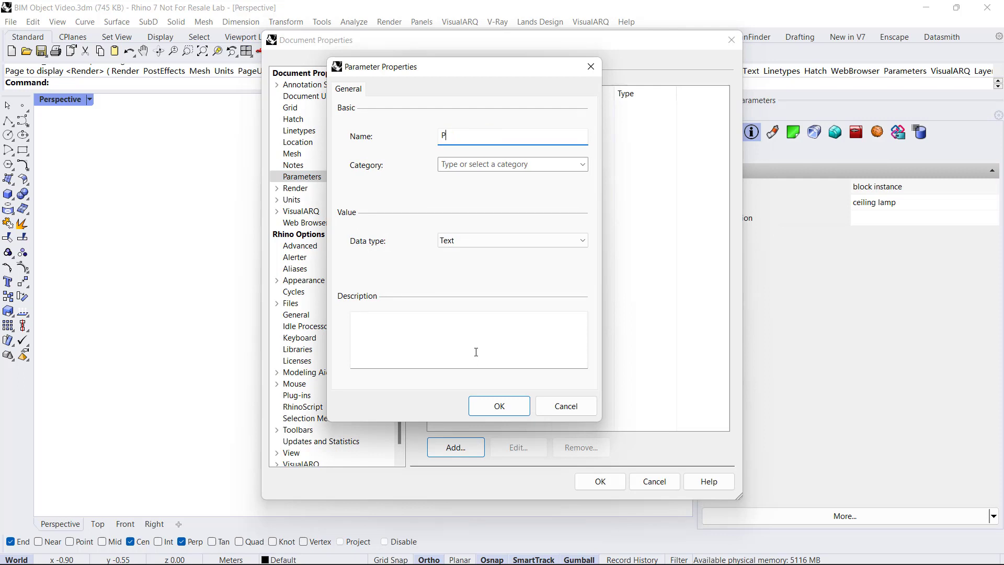
type("rice")
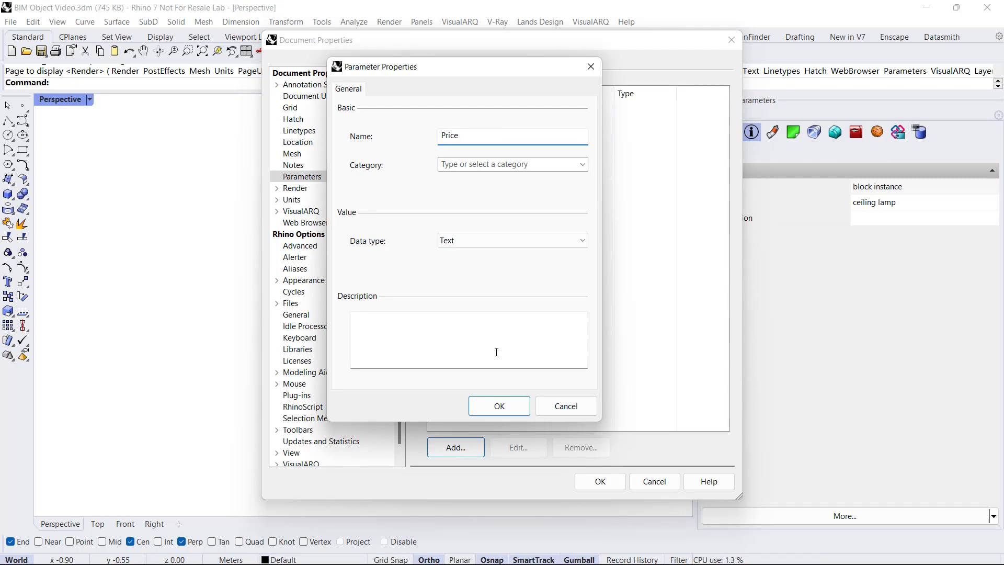
Put Price in a new 'Custom' category with the Currency data type
left_click(579, 169)
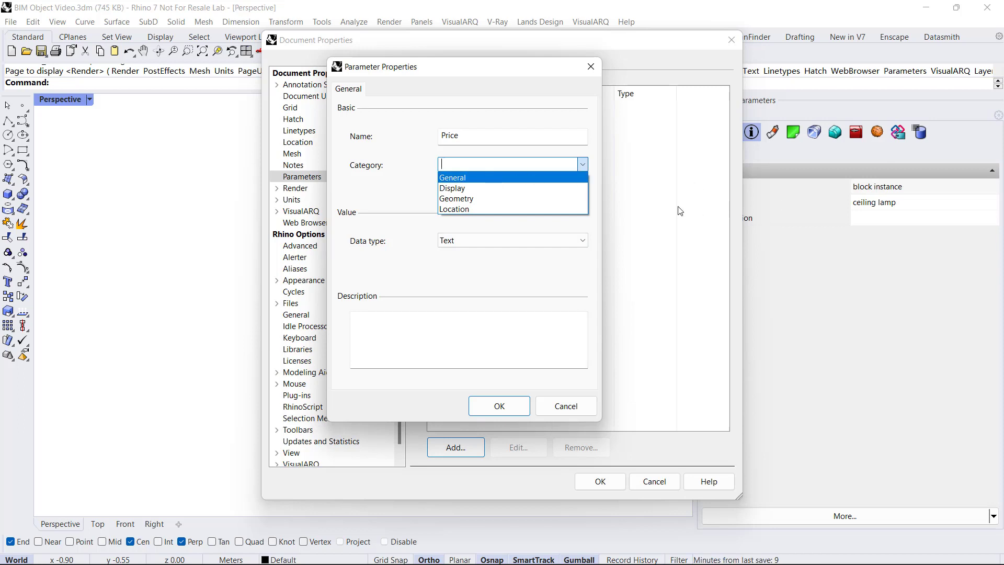
left_click(467, 165)
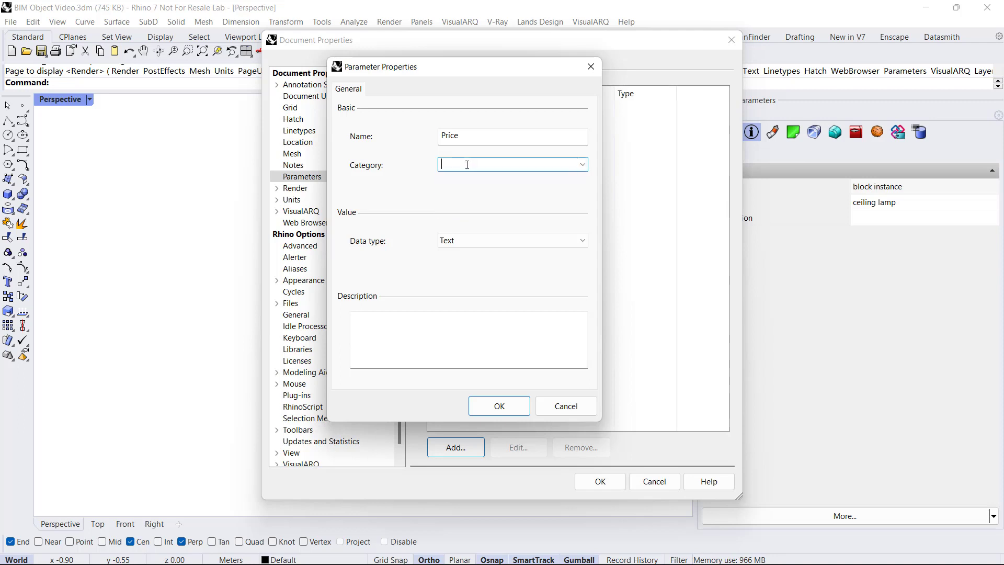
type("Custom")
left_click(508, 242)
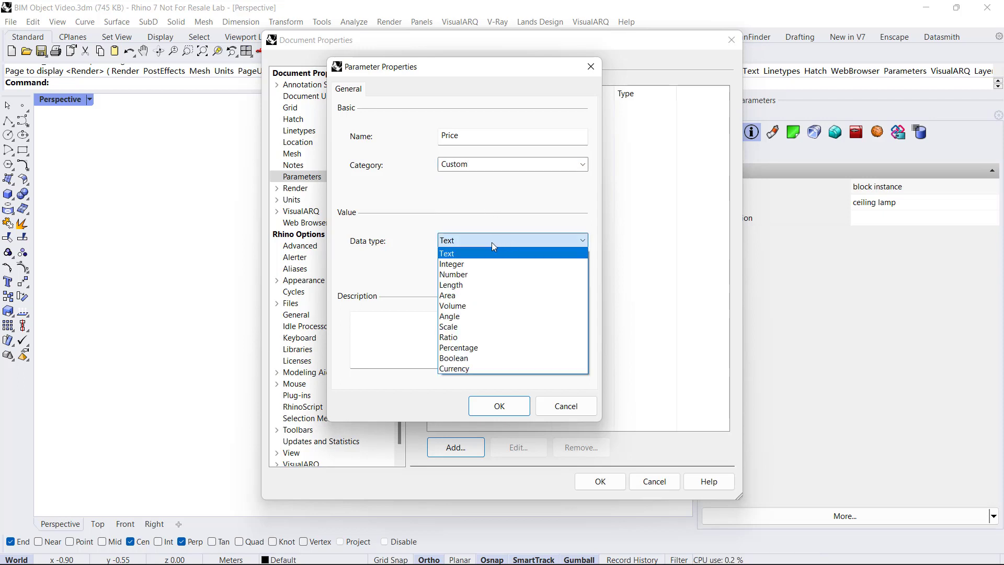
left_click(452, 370)
left_click(484, 404)
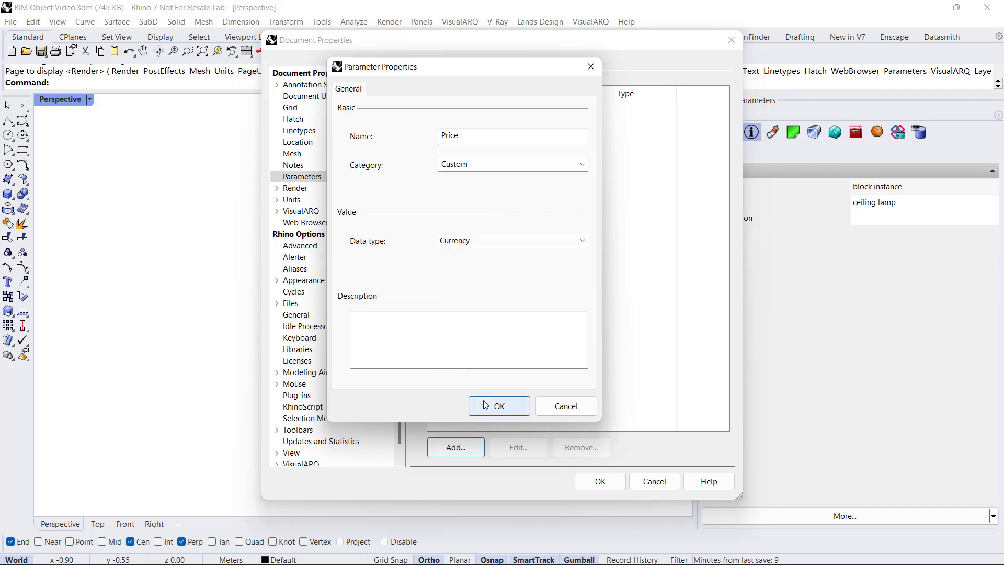
Apply the document parameters and enter 300 as the lamp's Price
left_click(601, 482)
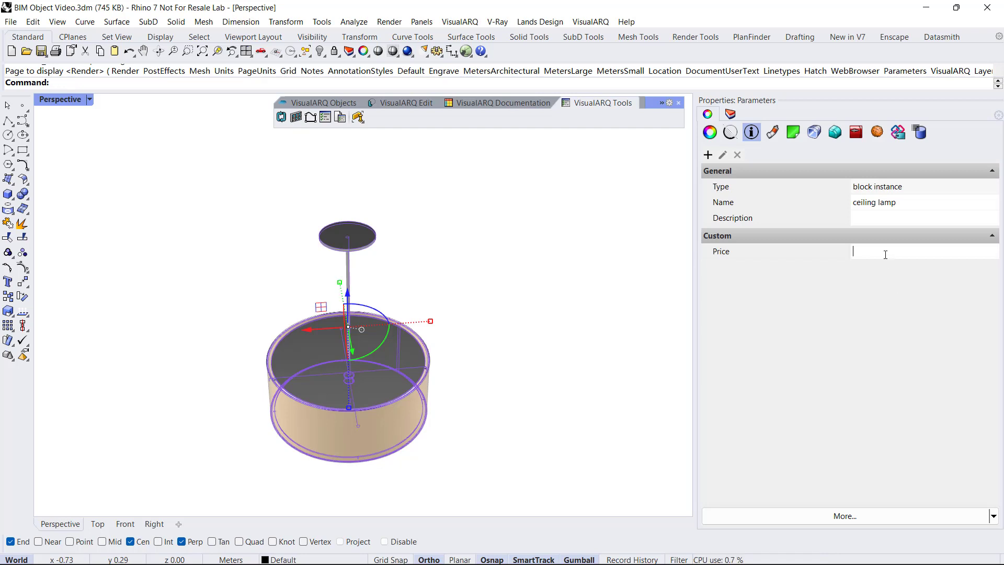
type("00")
left_click(613, 314)
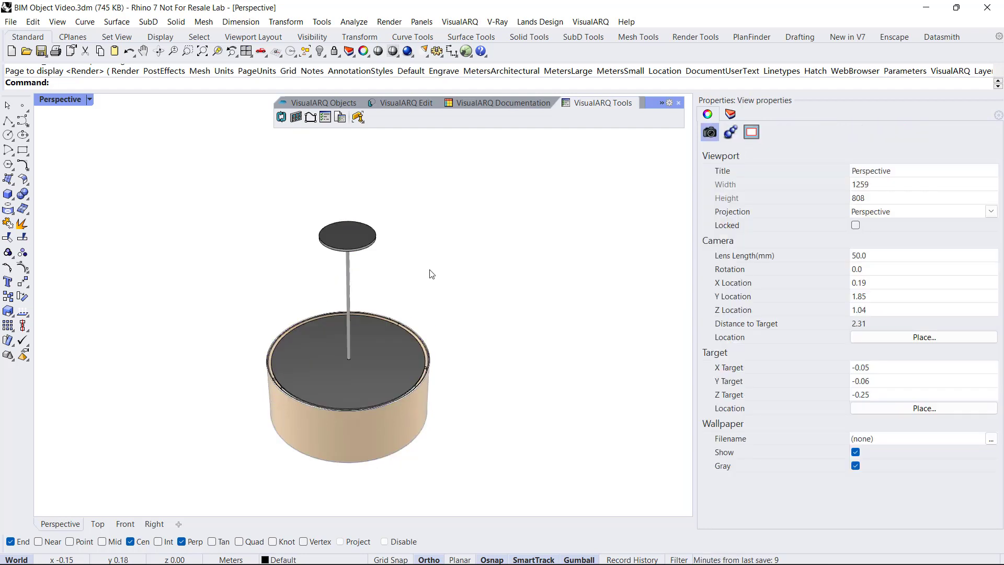
Save the model as an IFC Building Model file named 'Ceiling Lamp.ifc'
left_click(11, 23)
left_click(45, 124)
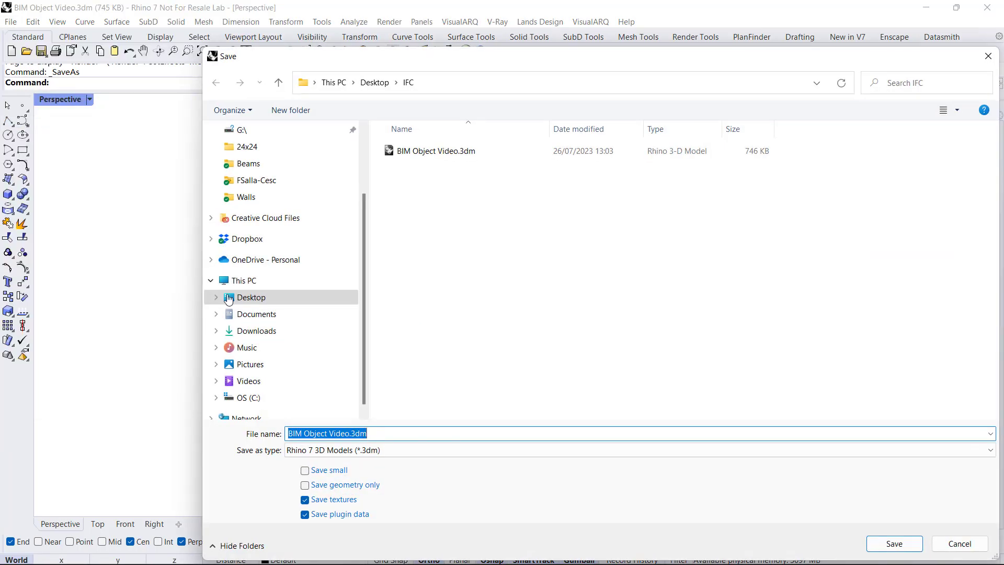
left_click(395, 450)
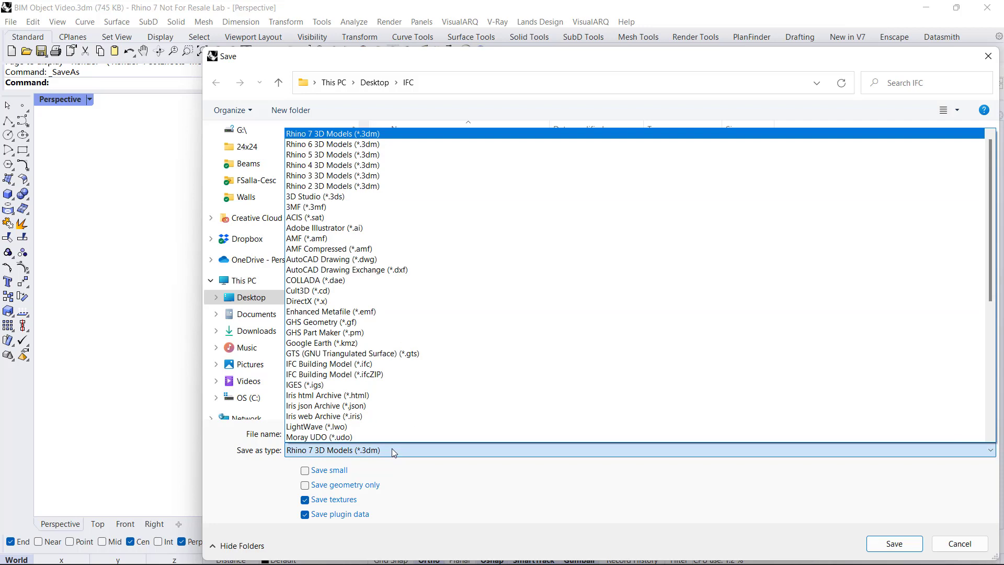
left_click(378, 364)
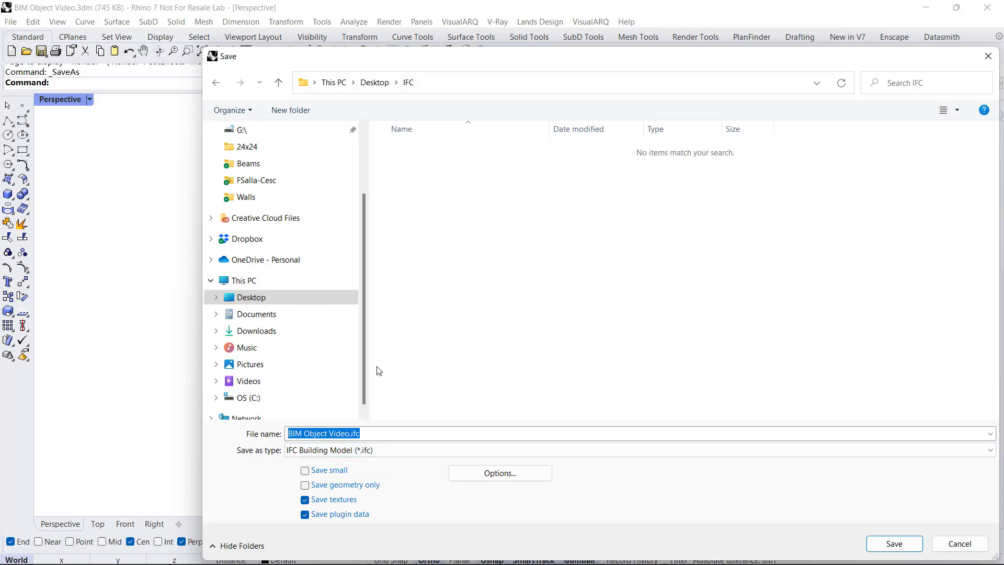
left_click(346, 432)
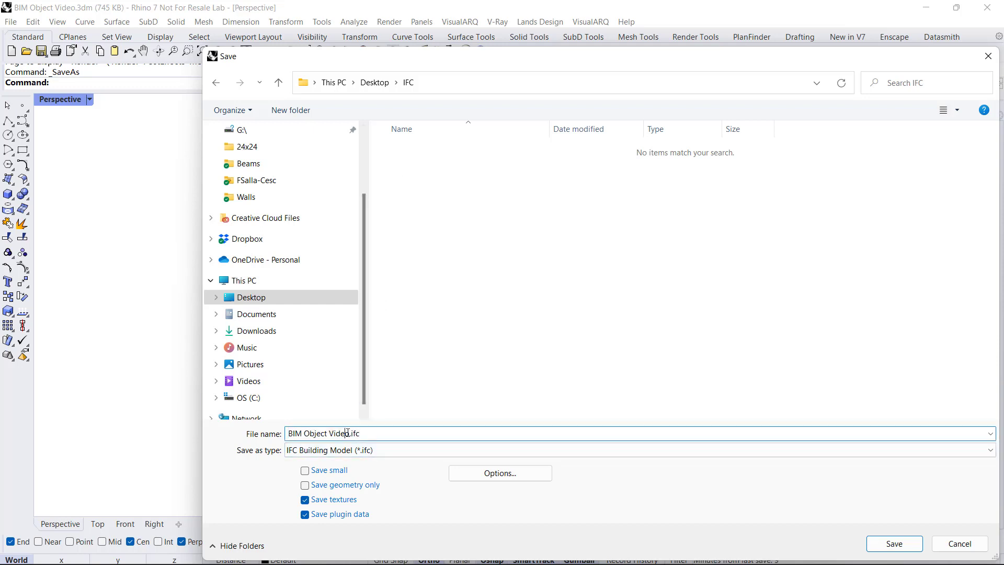
left_click_drag(347, 433, 289, 435)
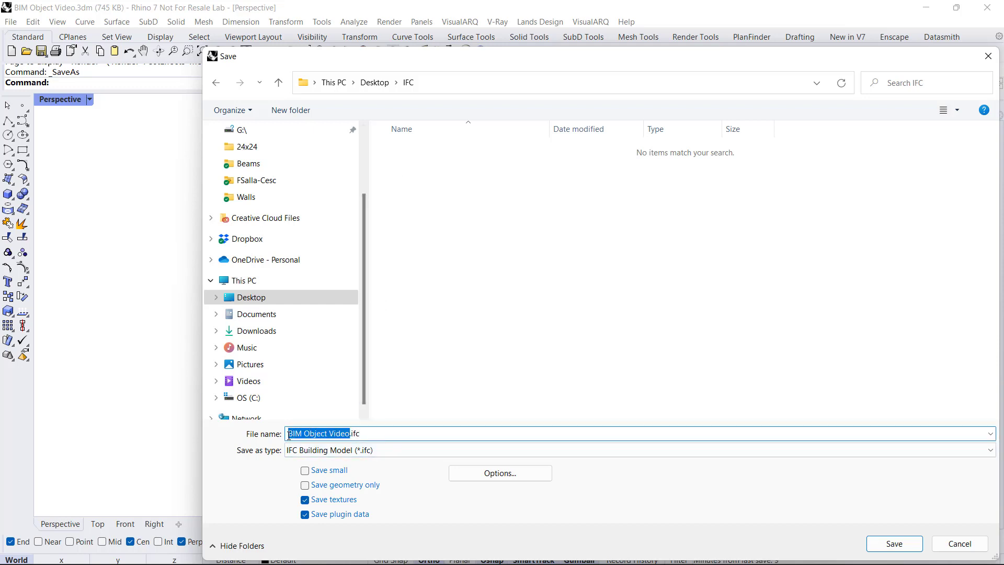
type("Ceiling La")
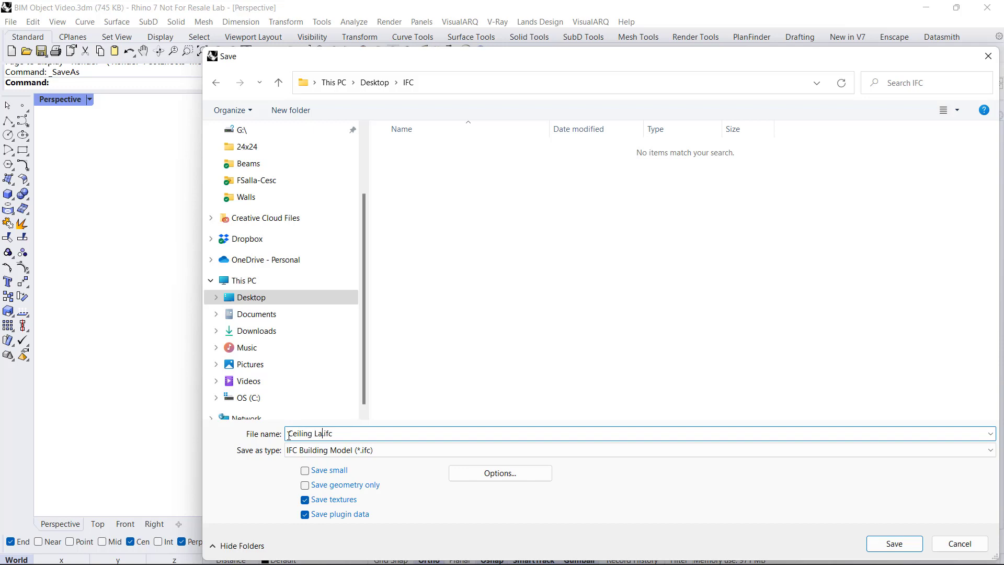
type("mp")
left_click(871, 545)
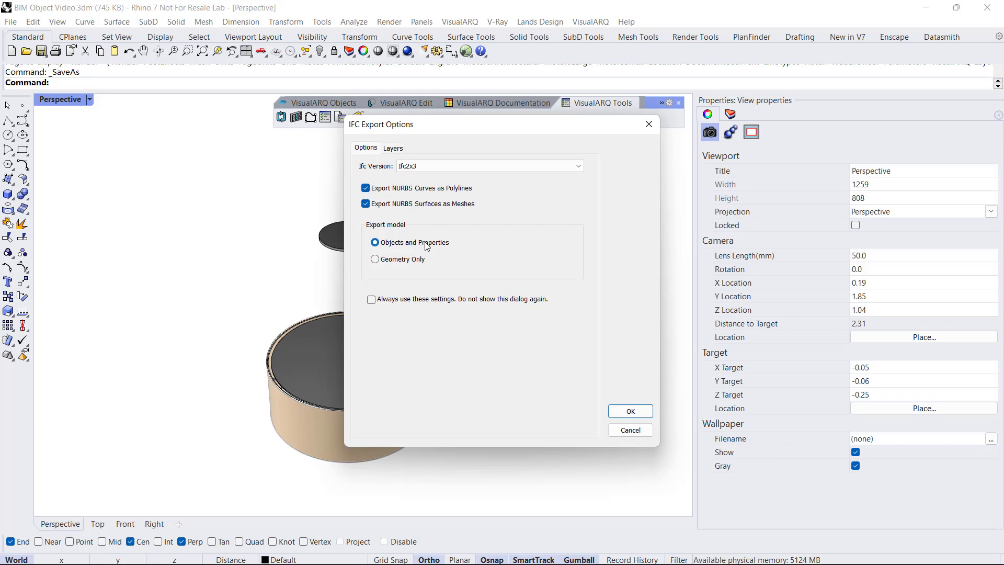
Export with Objects and Properties, keeping Layer 01 mapped to IfcProxy, and confirm
left_click(375, 260)
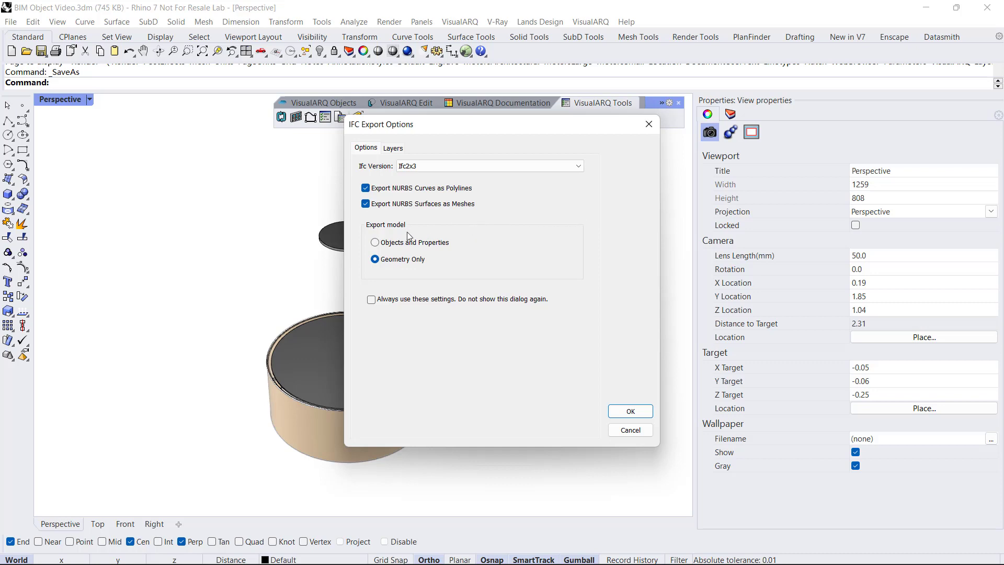
left_click(376, 243)
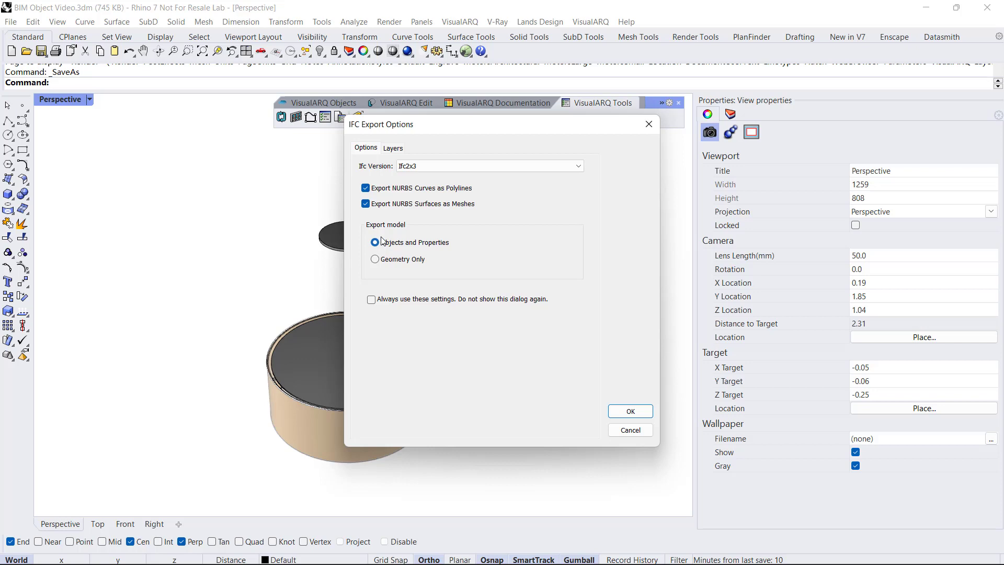
left_click(393, 148)
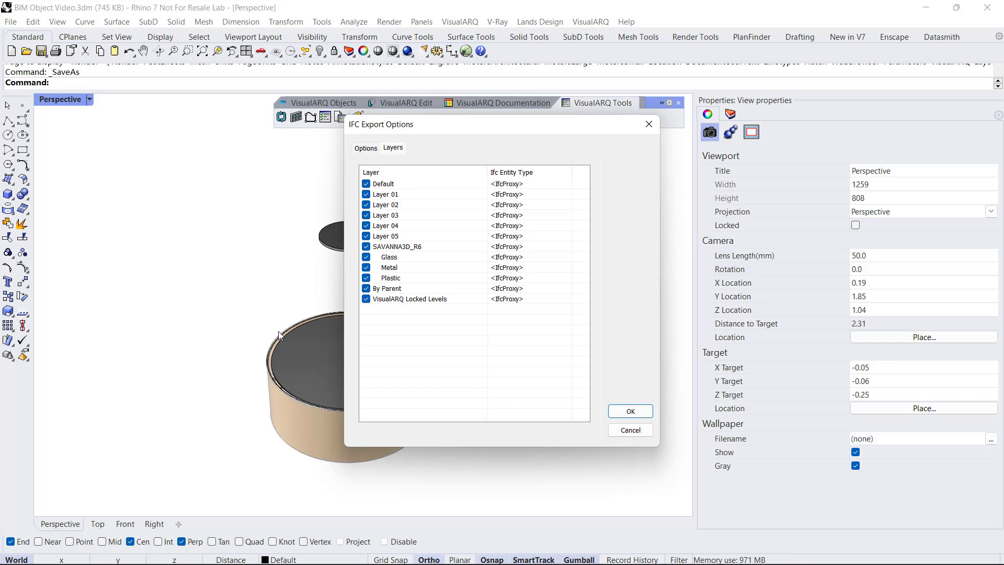
left_click(543, 195)
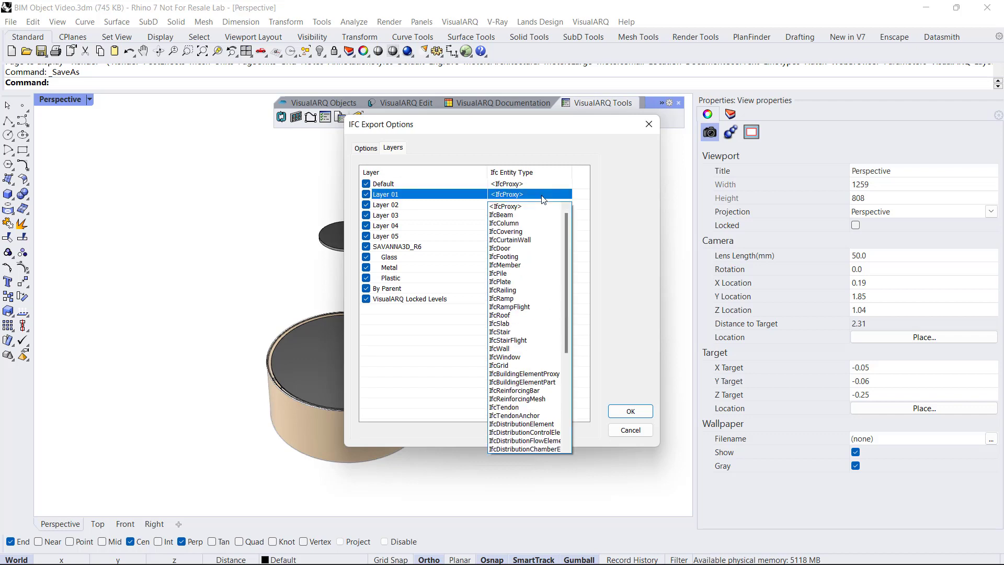
left_click(543, 199)
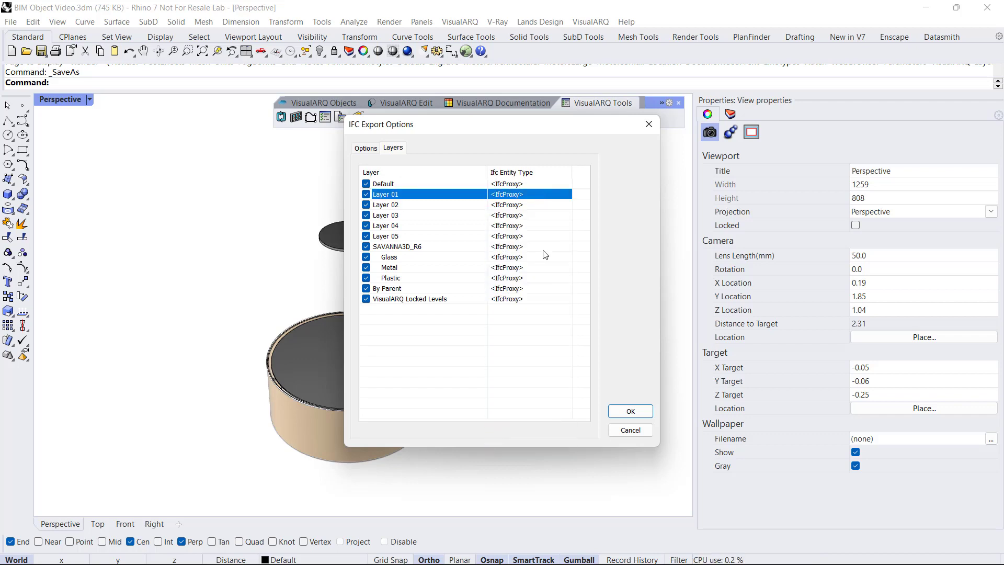
left_click(617, 414)
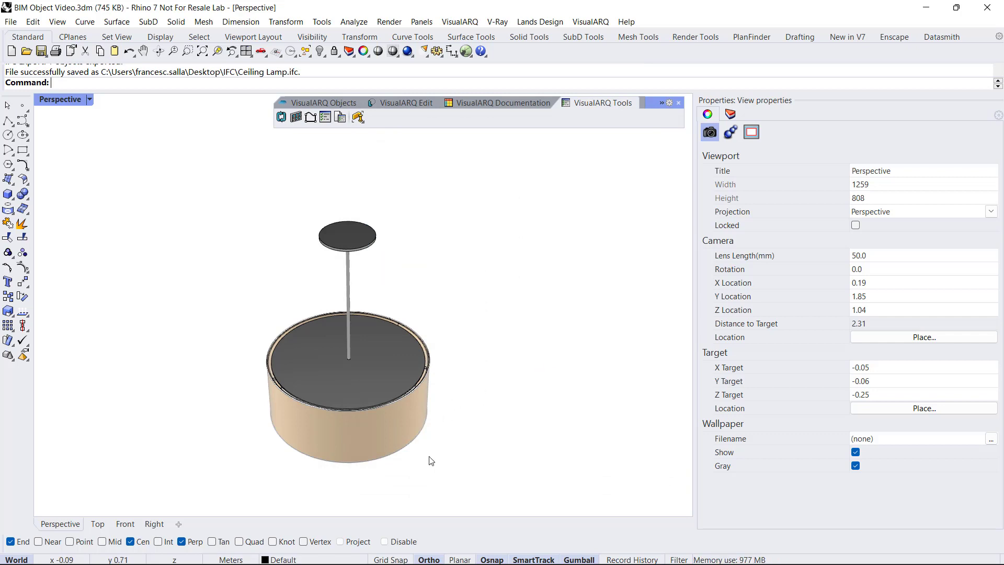
Open Ceiling Lamp.ifc in Solibri Anywhere, accepting the Architectural discipline
mouse_move(255, 553)
left_click(223, 549)
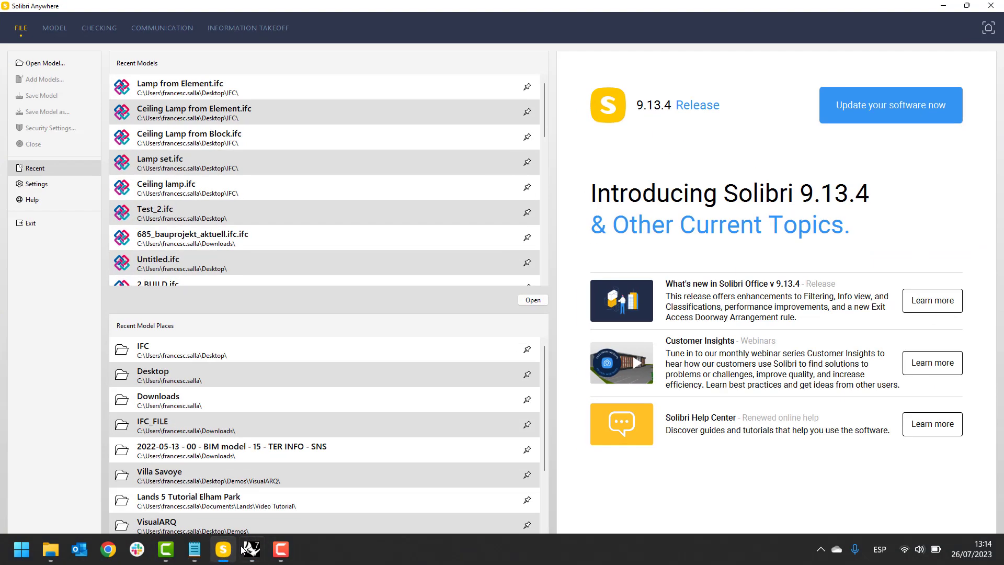
left_click(32, 67)
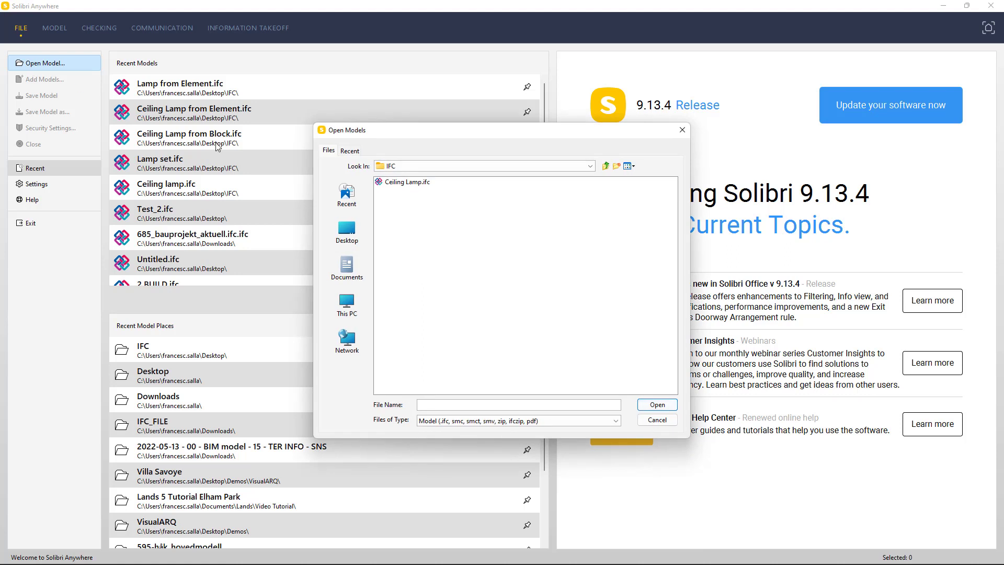
left_click(410, 182)
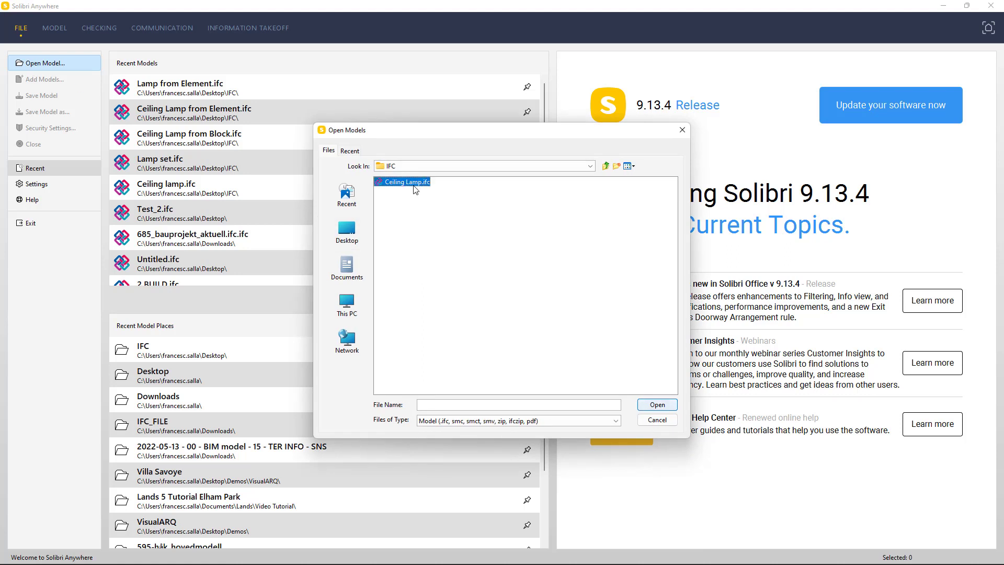
left_click(656, 408)
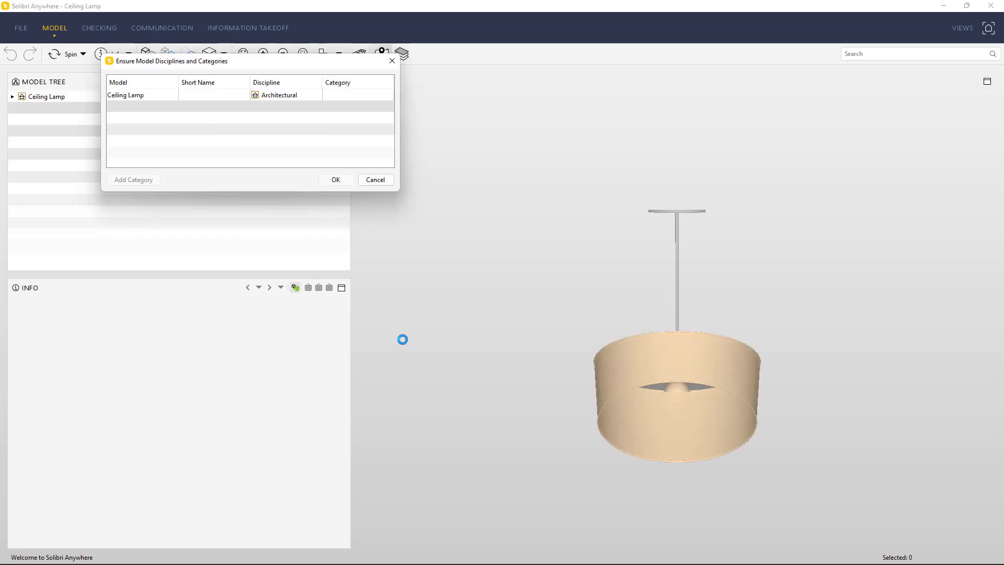
left_click(335, 180)
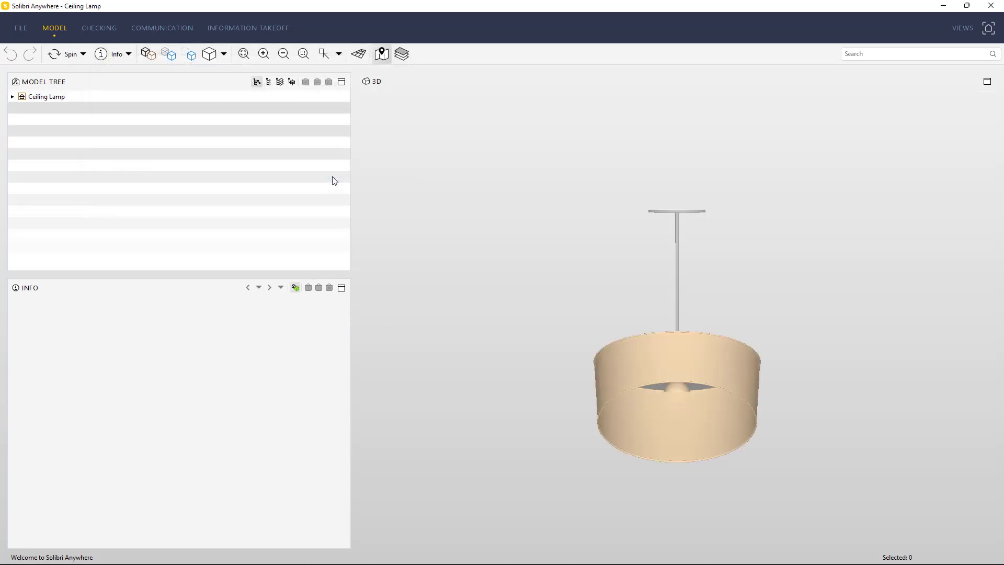
Check the lamp is IfcFlowTerminal with Custom Price 300, then return to Rhino
left_click(642, 388)
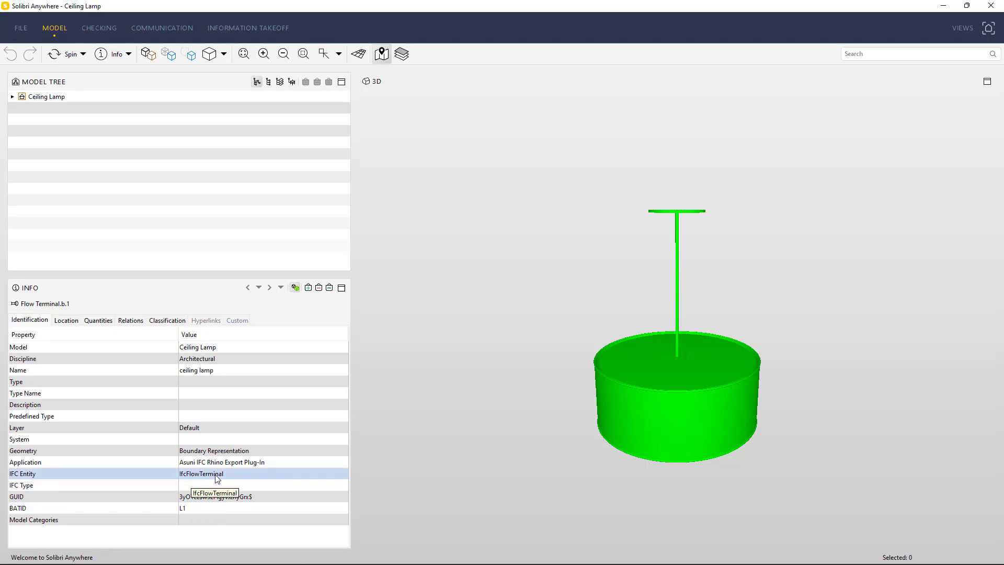
left_click(237, 320)
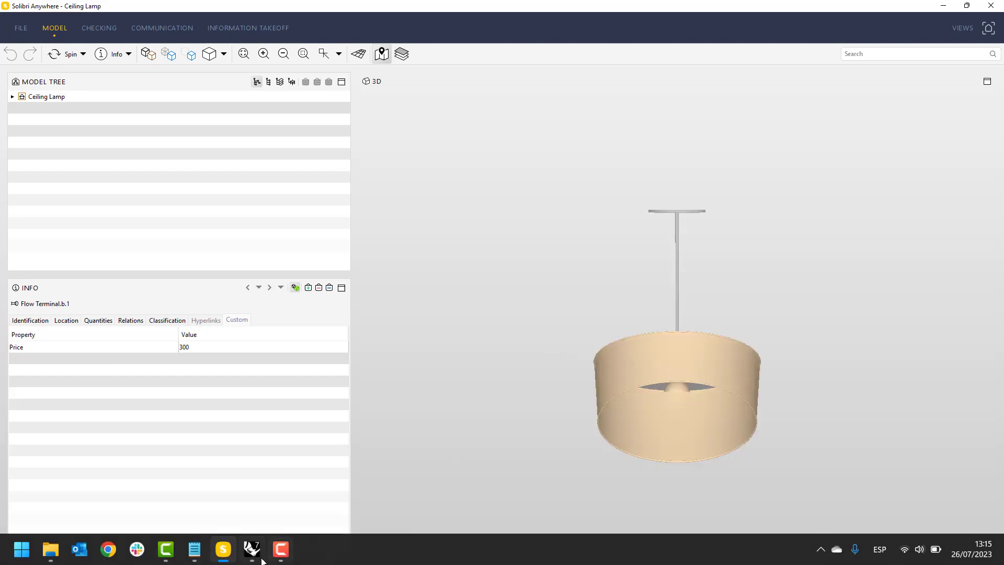
left_click(251, 557)
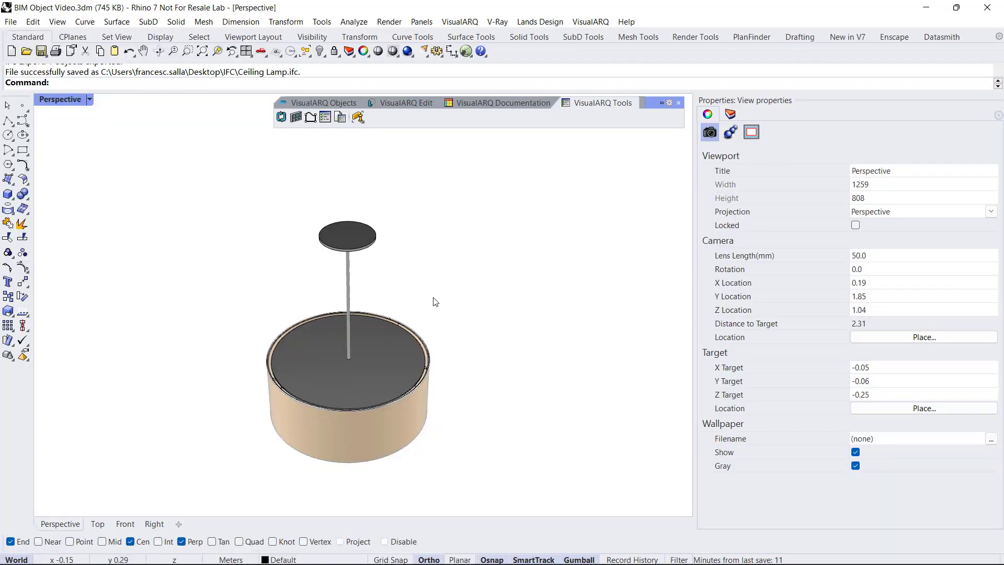
Create a new element style that uses the Ceiling lamp block as model geometry
left_click(337, 101)
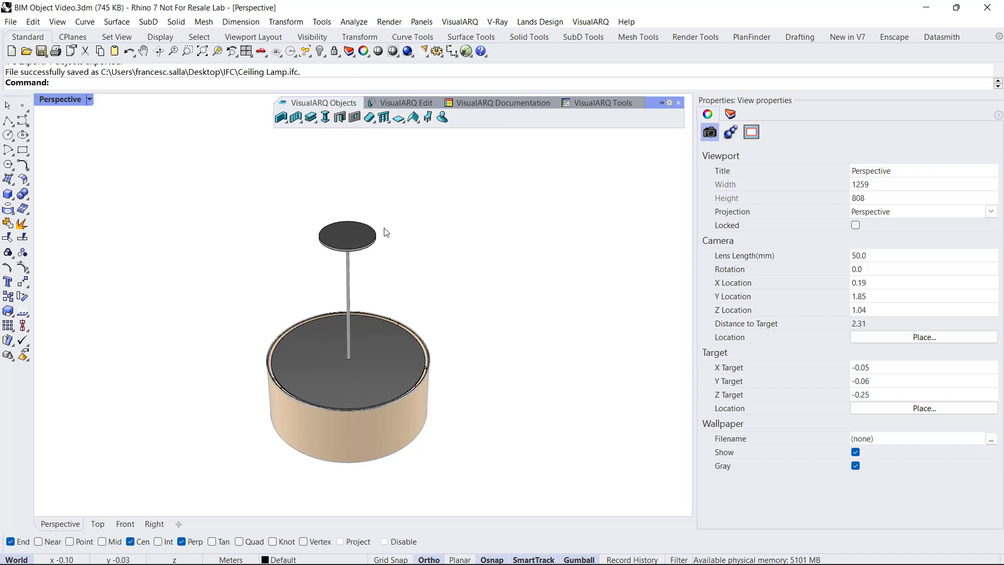
right_click(444, 118)
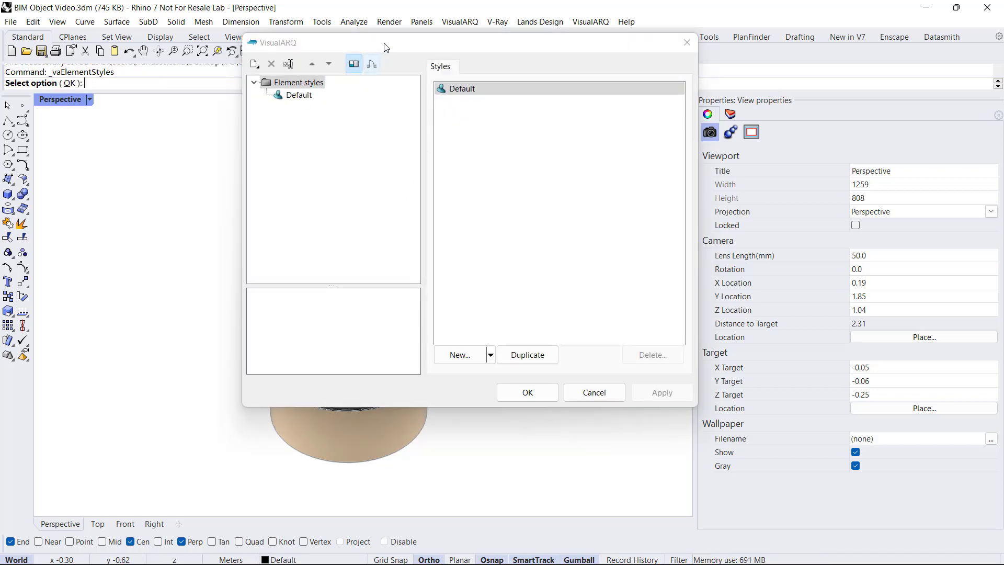
left_click_drag(384, 47, 452, 103)
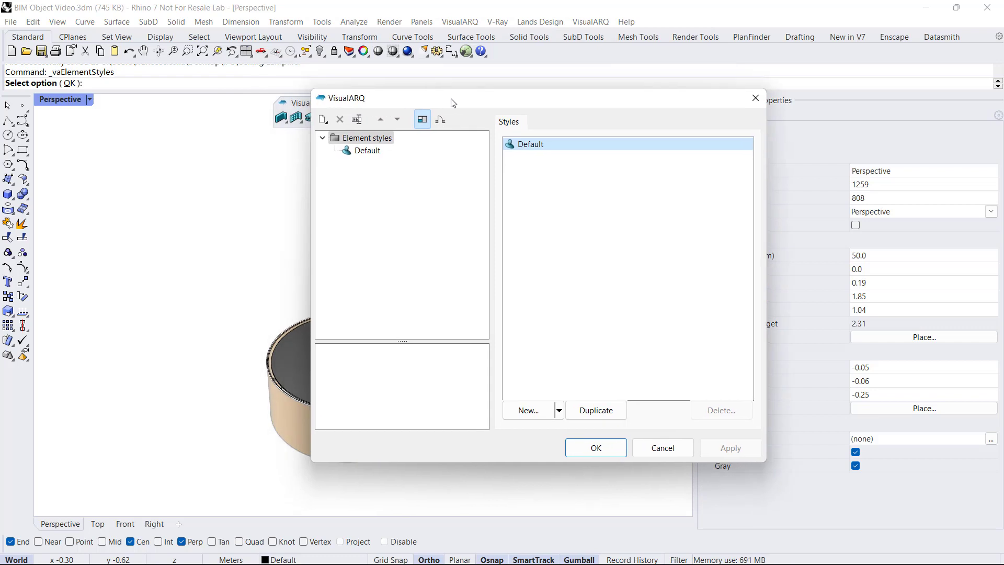
left_click(530, 407)
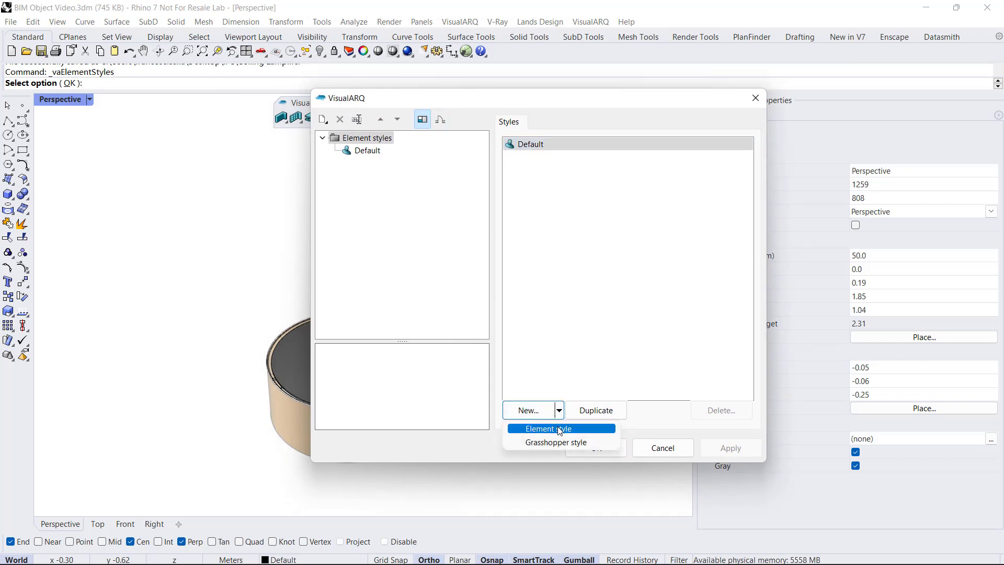
left_click(560, 429)
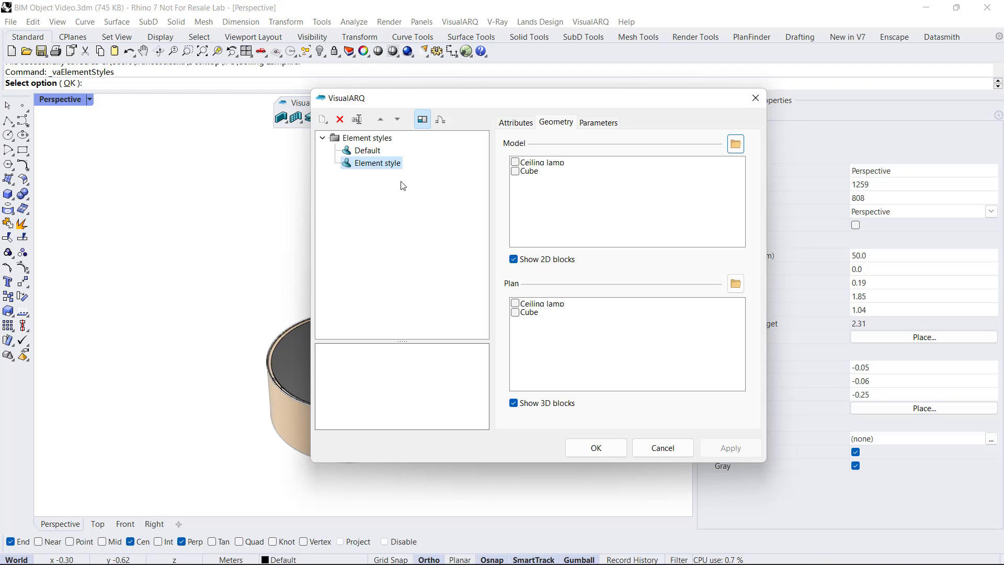
left_click(514, 162)
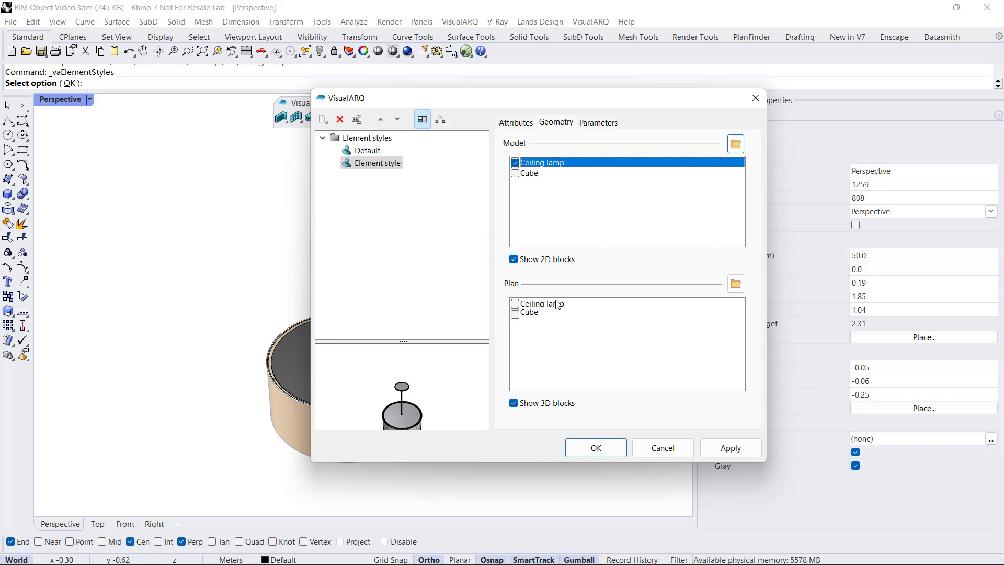
Rename the element style to 'Ceiling lamp'
left_click(387, 163)
type("Ceili")
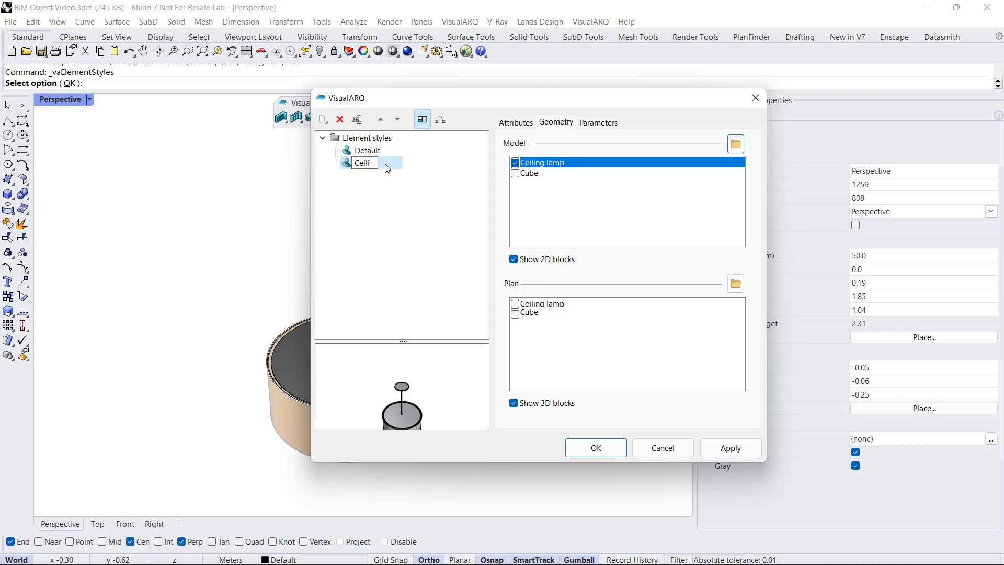
type("ng lamp")
left_click(408, 233)
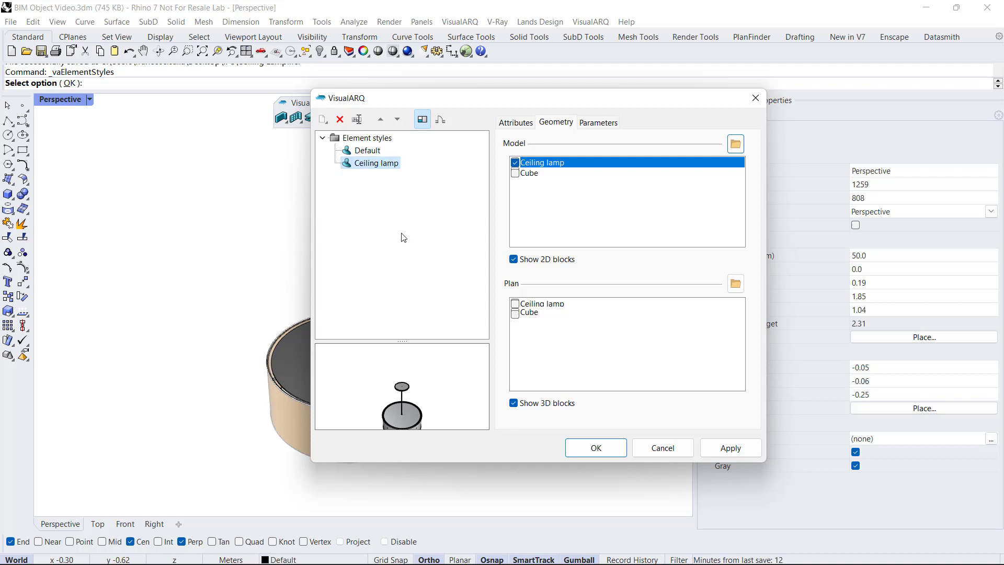
scroll(399, 363, "down", 2)
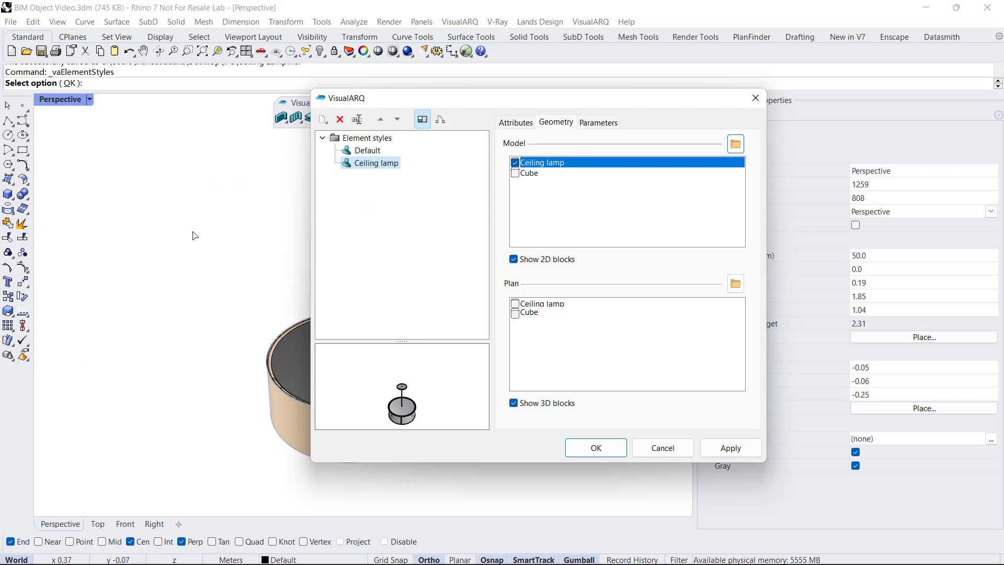
Set the style's Price parameter to 300 and confirm the style settings
left_click(598, 123)
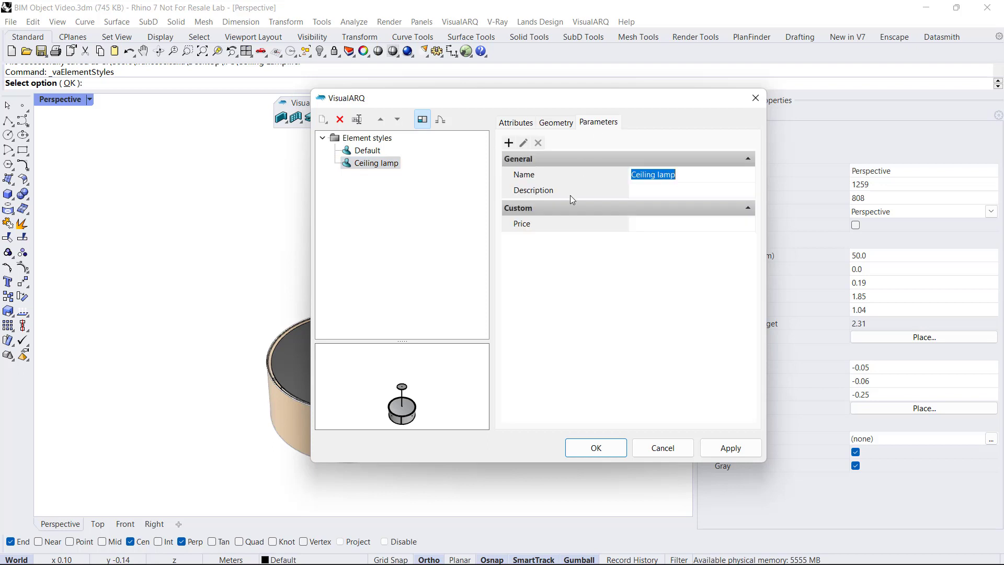
left_click(646, 224)
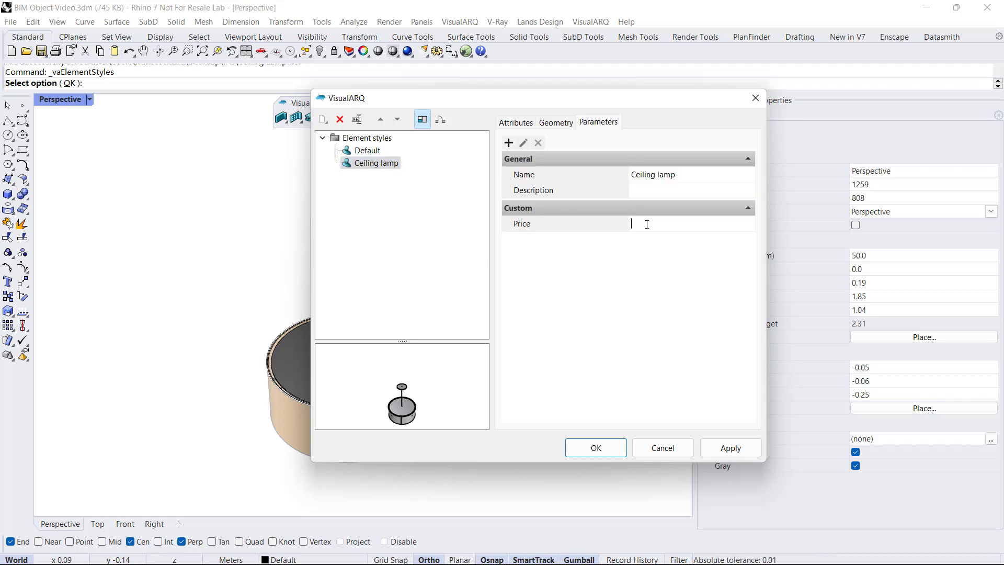
type("300")
left_click(602, 453)
scroll(121, 283, "down", 2)
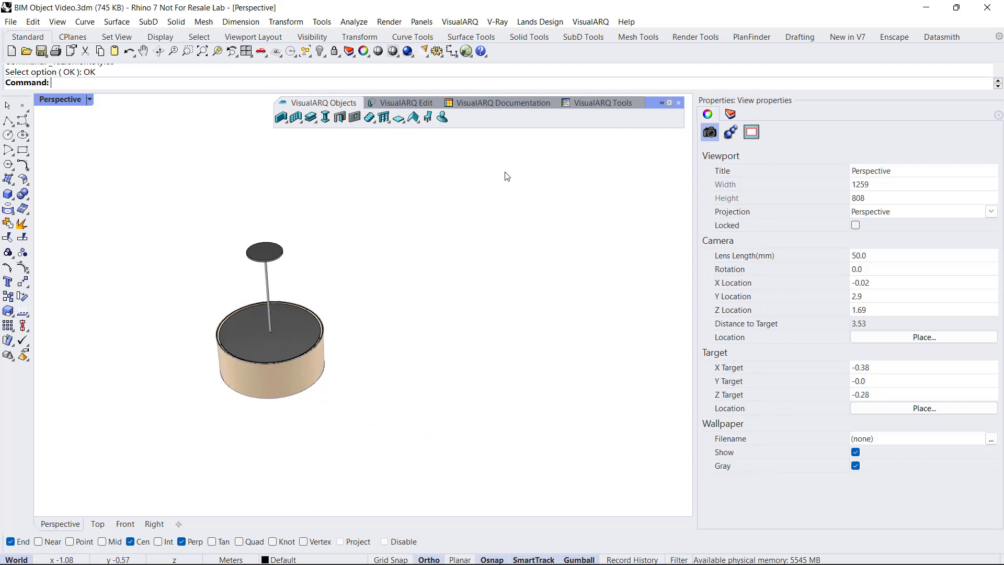
Start a VisualARQ element insertion using the Ceiling lamp style
left_click(439, 115)
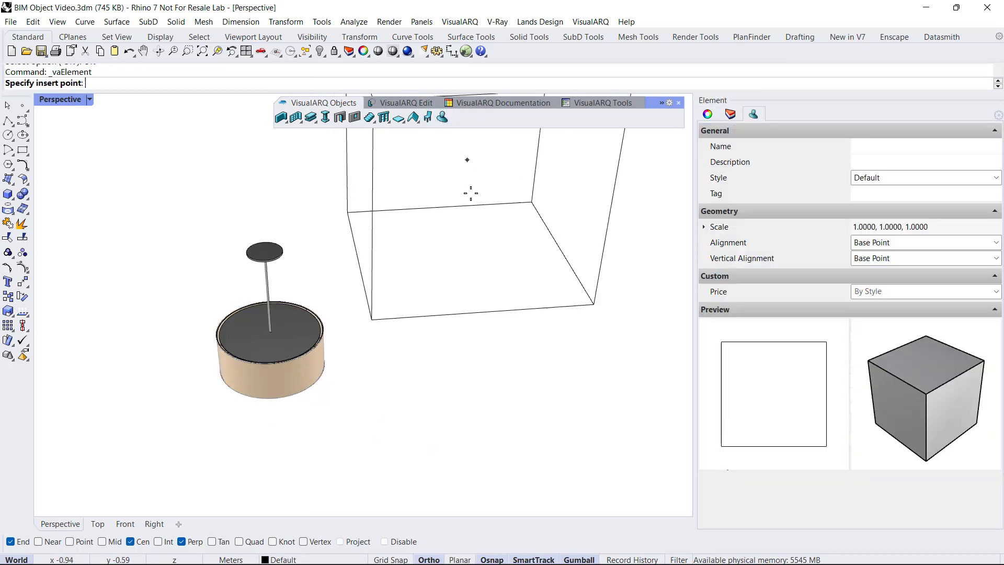
left_click(881, 179)
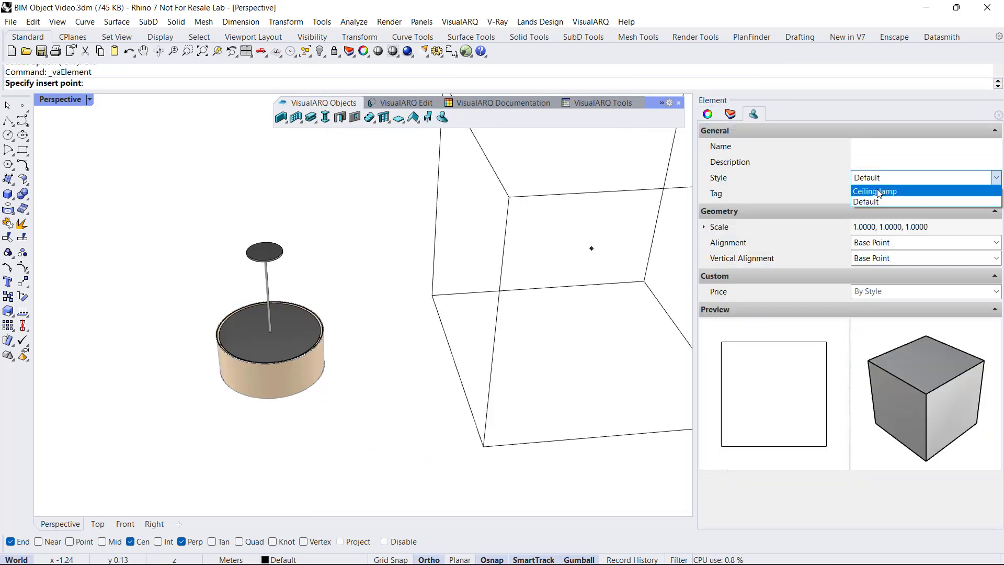
left_click(880, 192)
scroll(473, 311, "down", 2)
Place two lamps rotated 180° right of the original and show the right one's parameters
left_click(443, 304)
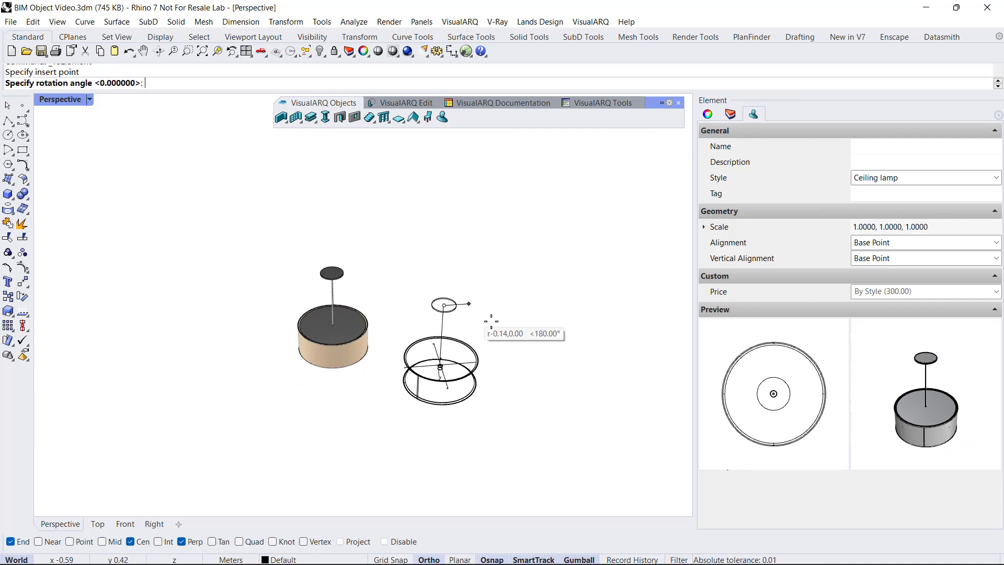
left_click(511, 302)
left_click(568, 296)
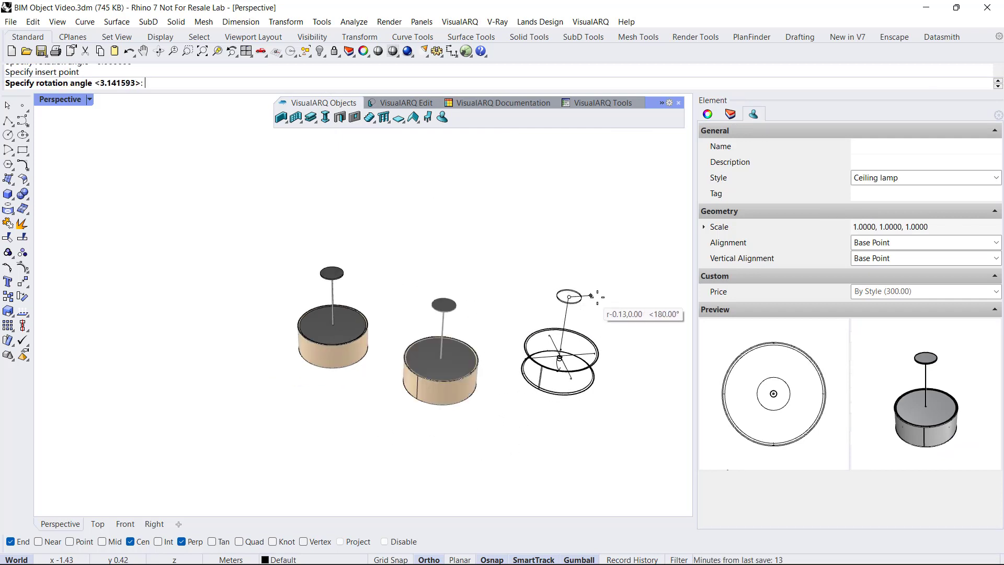
left_click(599, 294)
key("Escape")
scroll(573, 310, "up", 3)
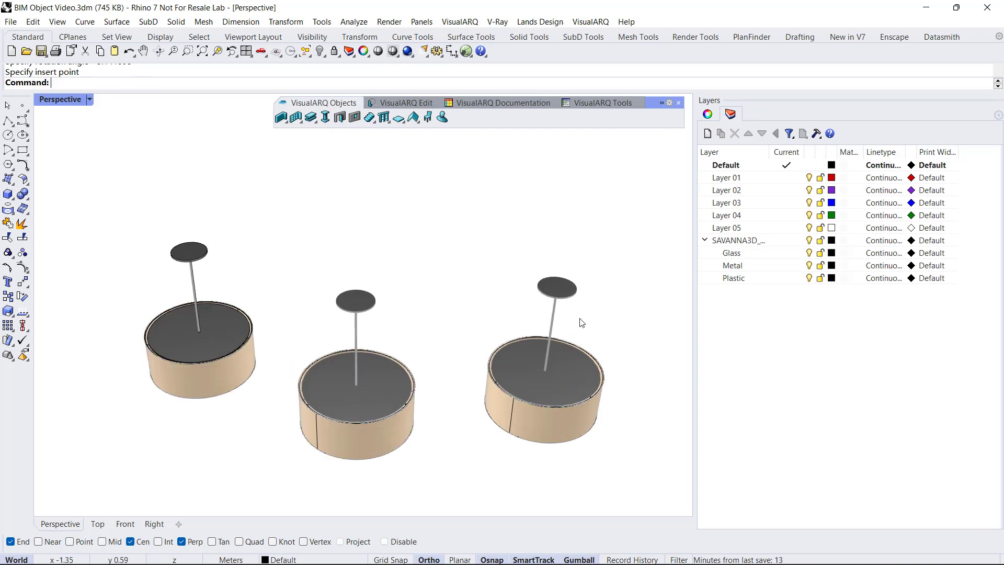
left_click(559, 338)
left_click(707, 113)
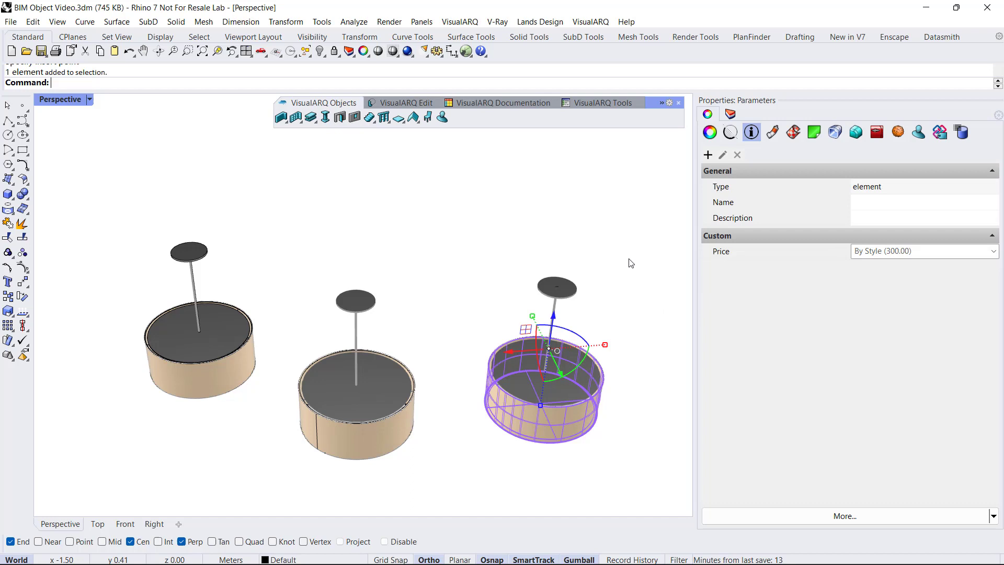
Override the Price of the two new lamps to 350
left_click_drag(629, 262, 369, 400)
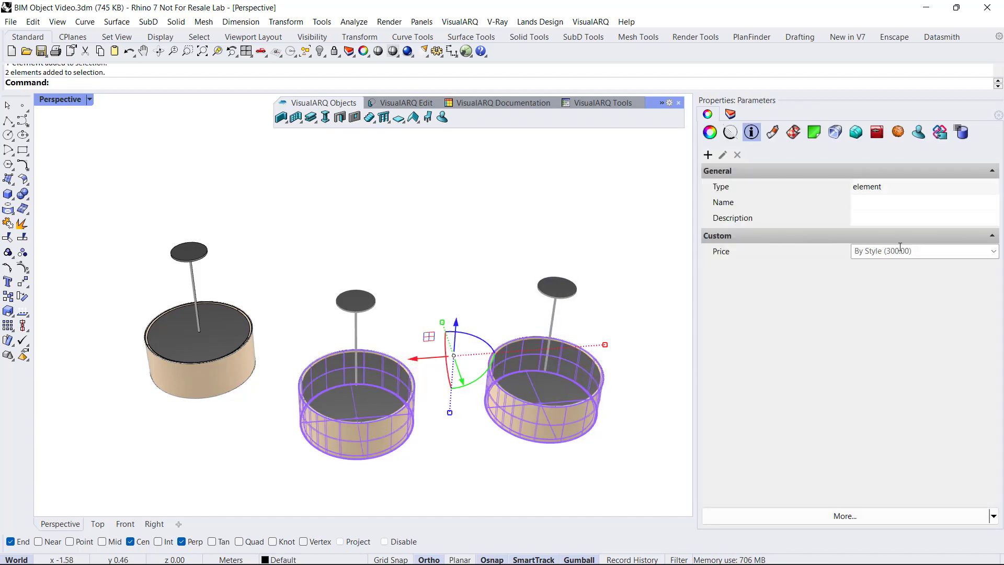
left_click(915, 252)
type("350")
key("Return")
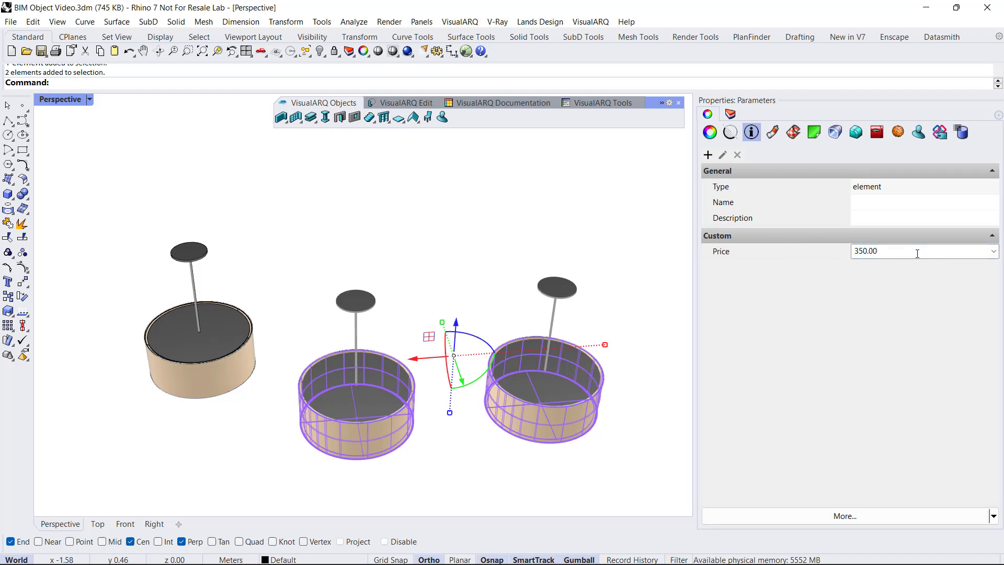
Set the two new lamps' IFC type to IfcFlowTerminal
left_click(939, 132)
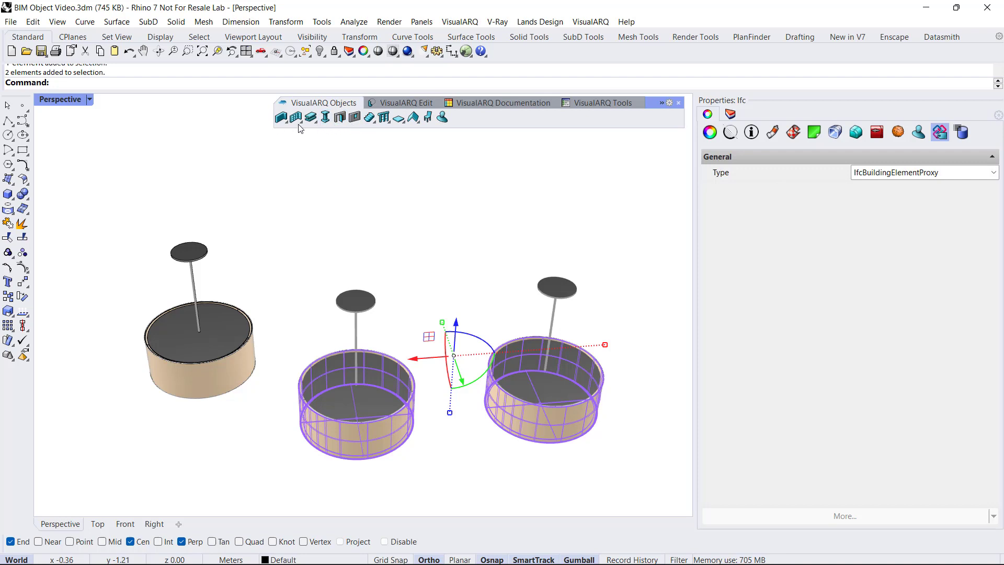
left_click(994, 172)
left_click_drag(993, 198, 993, 241)
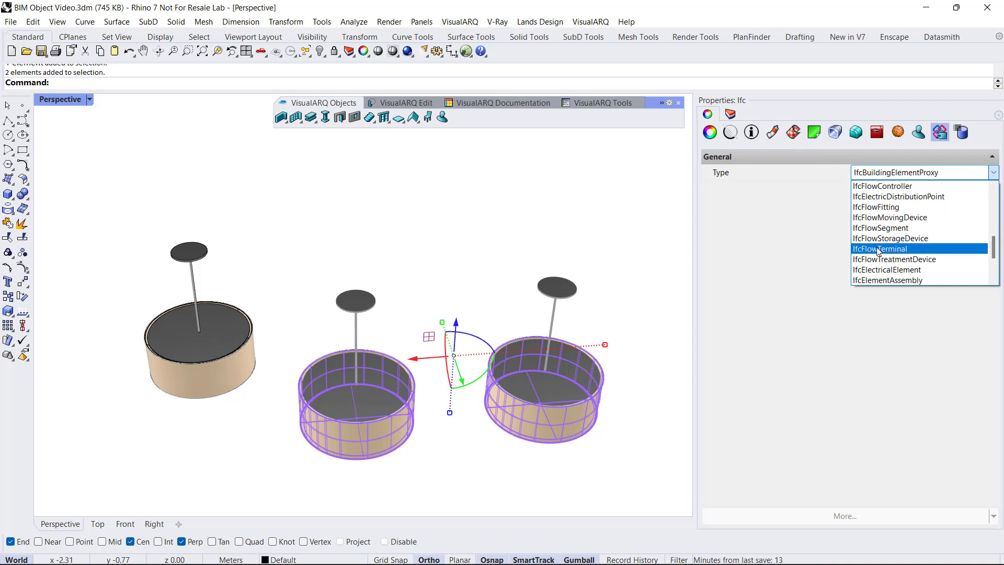
left_click(878, 249)
Delete the original lamp block on the left
left_click(413, 261)
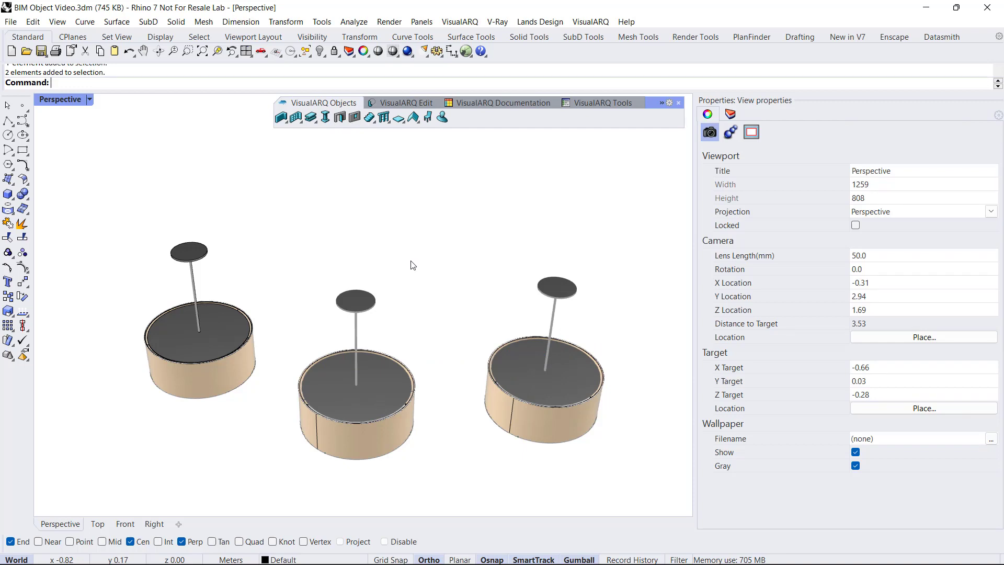
left_click_drag(253, 402, 87, 269)
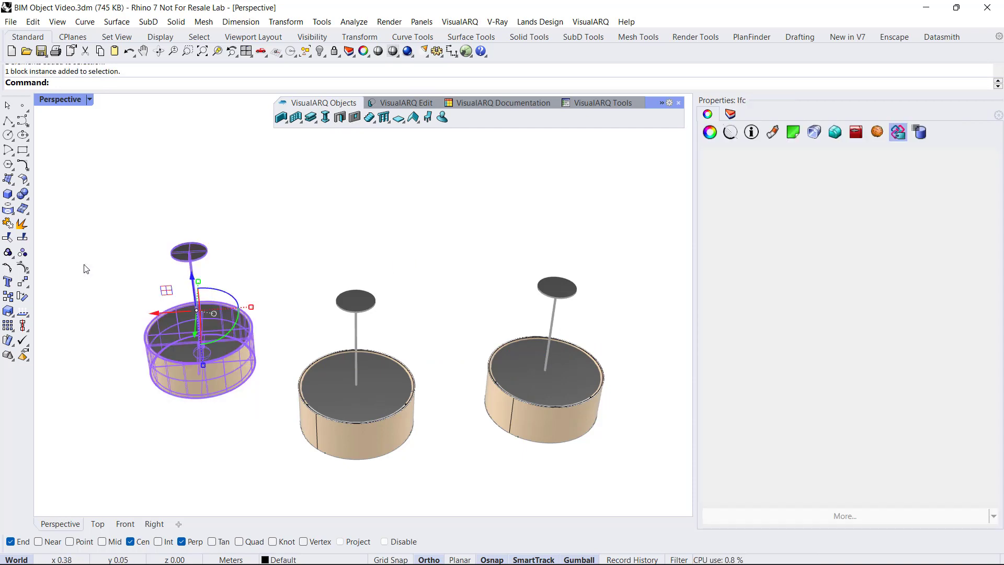
key("Delete")
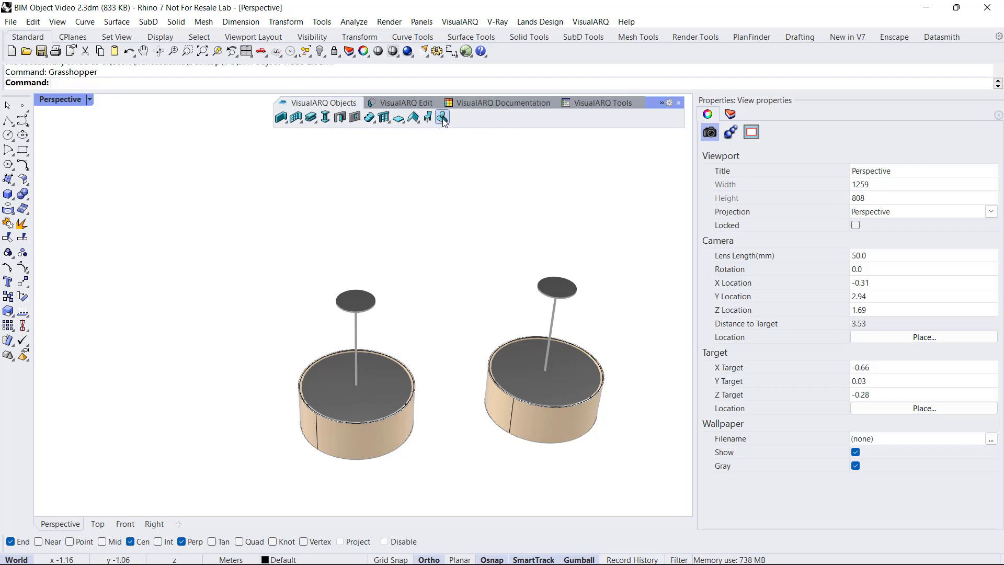
Launch Grasshopper with the Gra command and open the recent Lamp definition
type("Grasshopper")
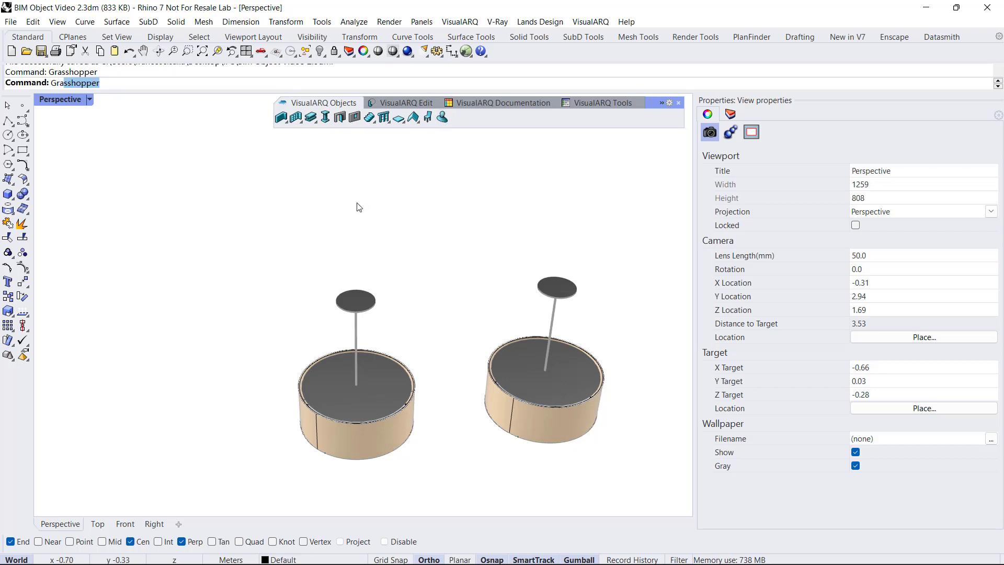
key("Return")
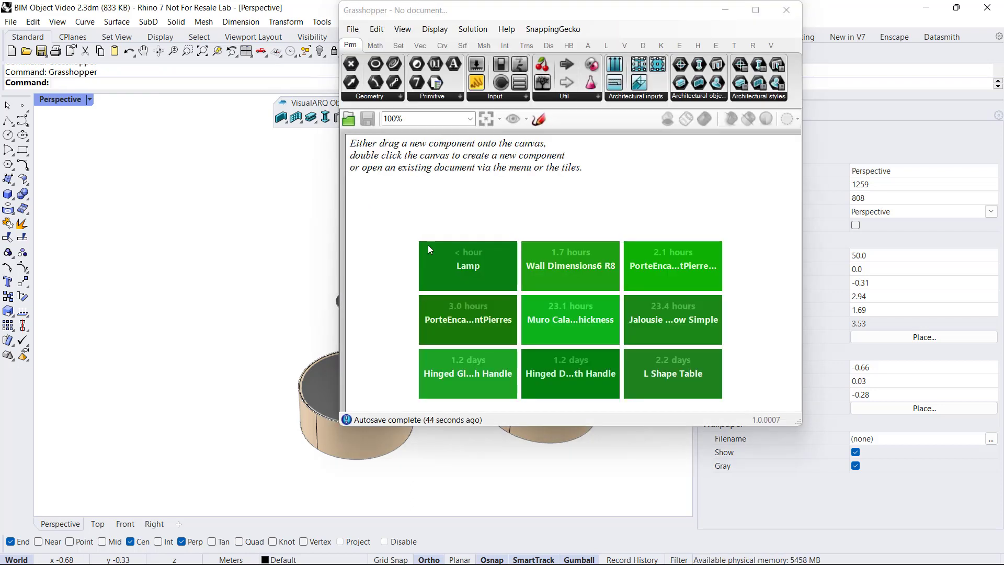
left_click(444, 259)
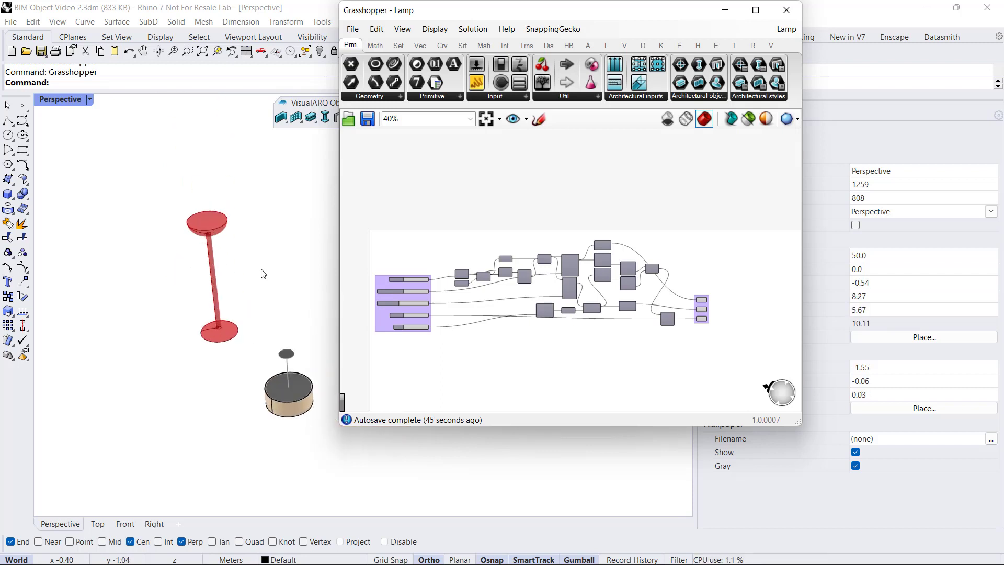
scroll(443, 275, "up", 8)
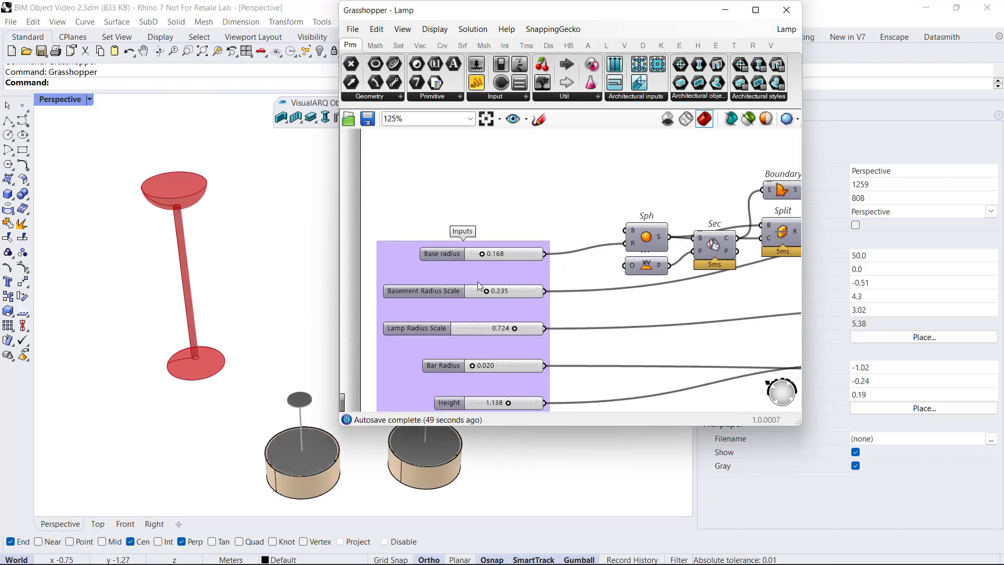
Adjust sliders: Base radius 0.192, Basement Radius Scale 0.203, Bar Radius 0.028, lower Height
left_click_drag(472, 212, 475, 213)
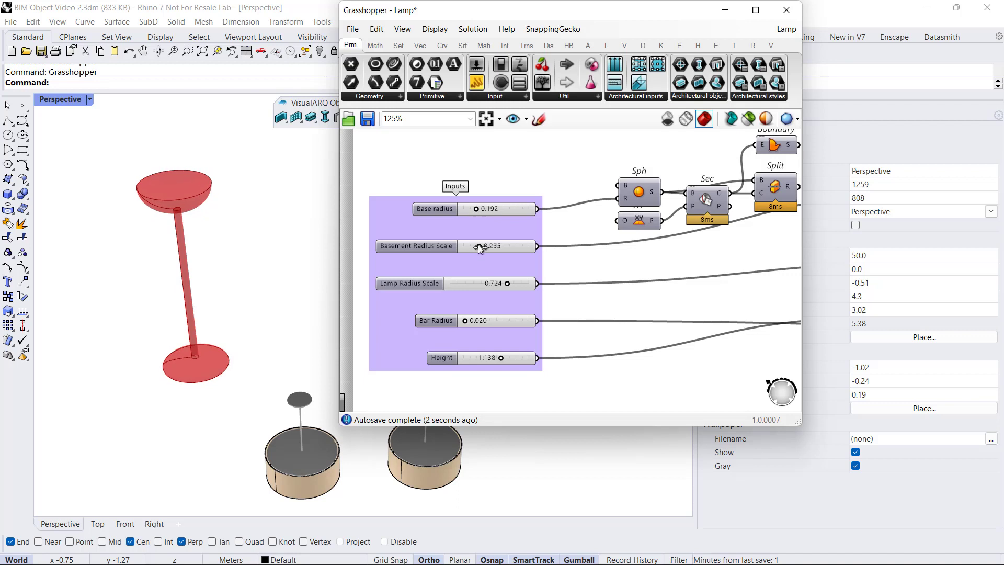
mouse_move(477, 247)
left_mouse_down()
mouse_move(493, 247)
mouse_move(475, 249)
left_mouse_up()
left_click_drag(475, 323, 466, 322)
mouse_move(501, 360)
left_mouse_down()
mouse_move(481, 358)
mouse_move(504, 358)
left_mouse_up()
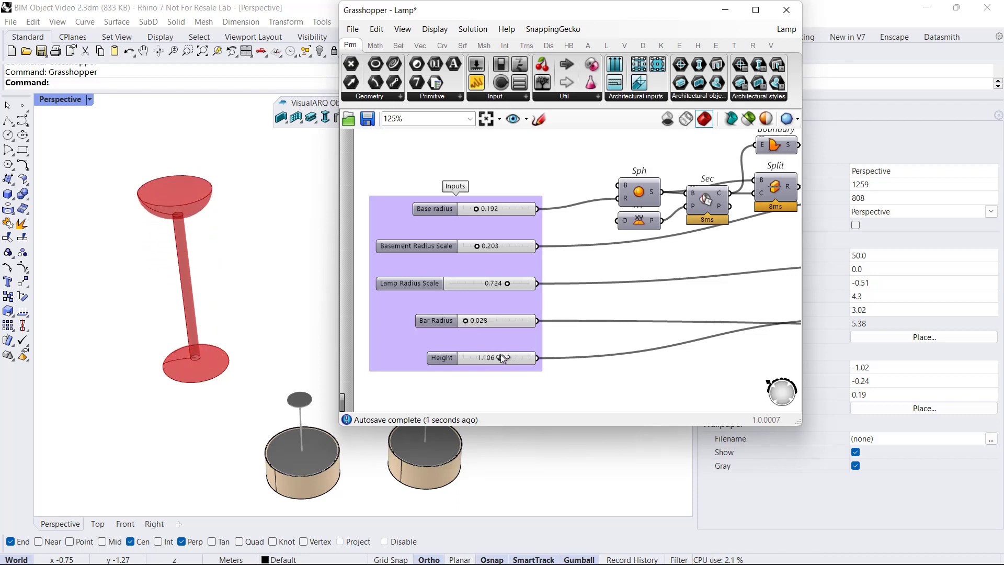
scroll(441, 285, "down", 5)
scroll(670, 262, "up", 8)
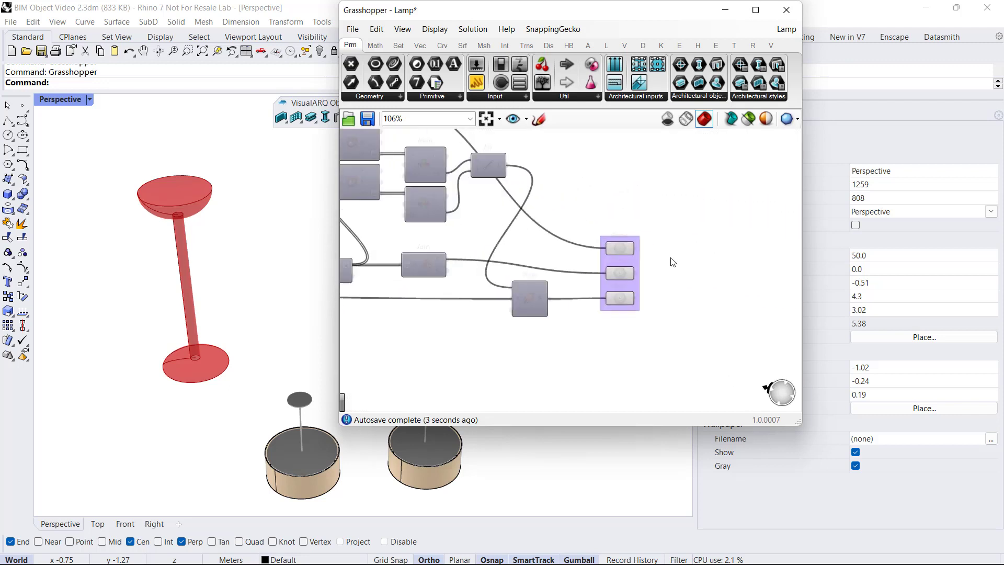
Preview the Base, Glass and Bar outputs in Rhino, then save the Lamp definition
left_click(525, 214)
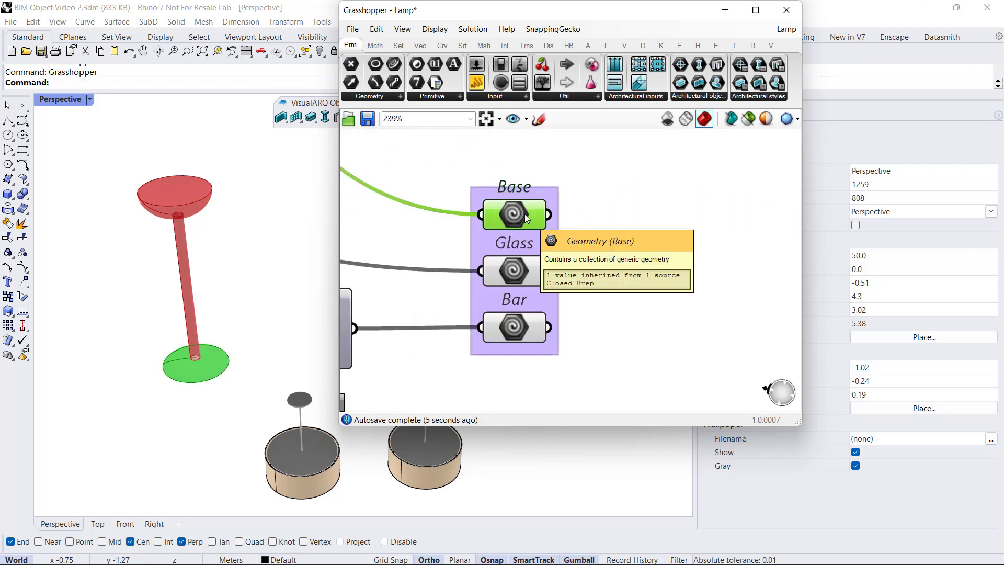
mouse_move(548, 214)
left_mouse_down()
mouse_move(641, 175)
mouse_move(640, 234)
mouse_move(544, 220)
left_mouse_up()
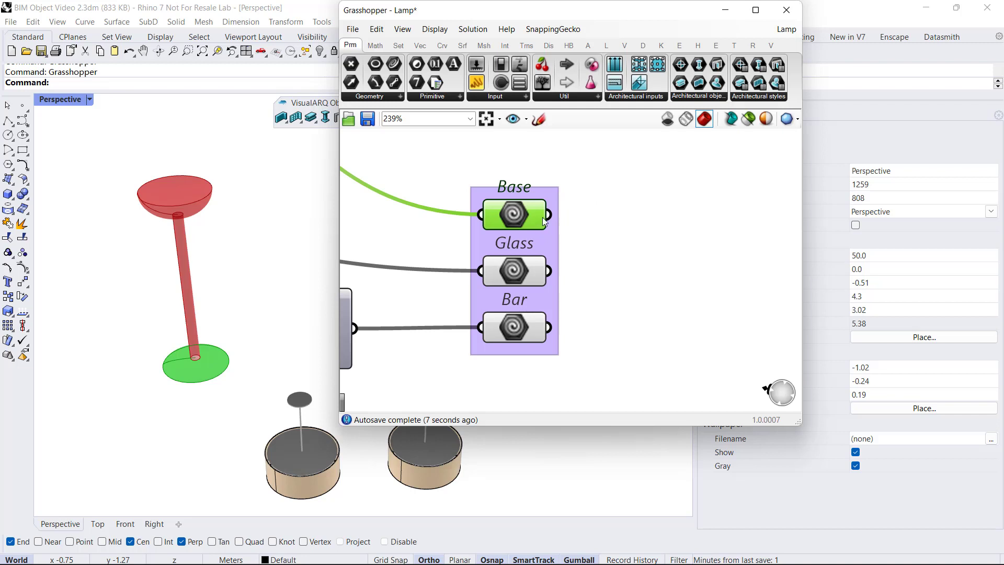
left_click_drag(614, 184, 575, 204)
right_click_drag(525, 210, 530, 233)
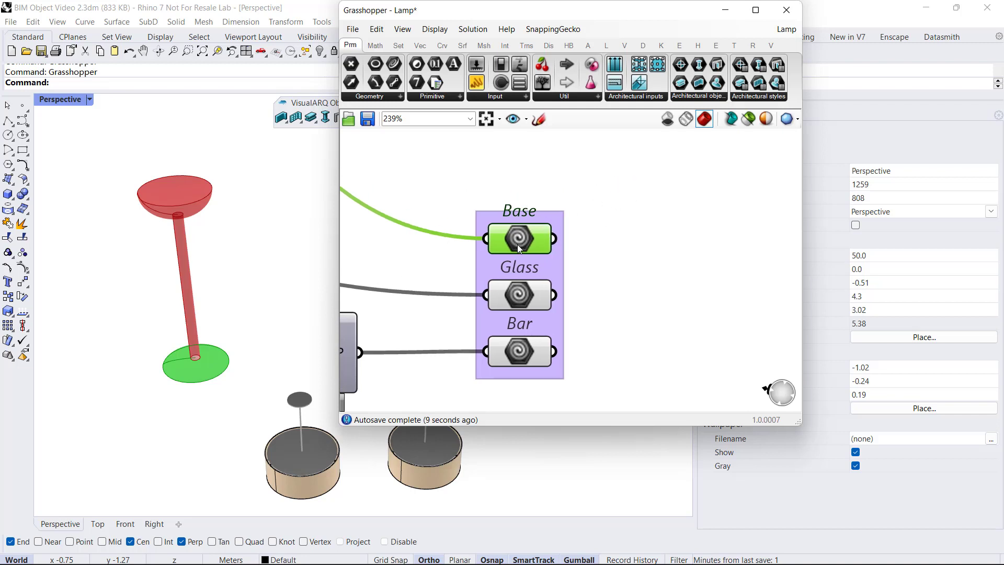
left_click(519, 294)
left_click(519, 351)
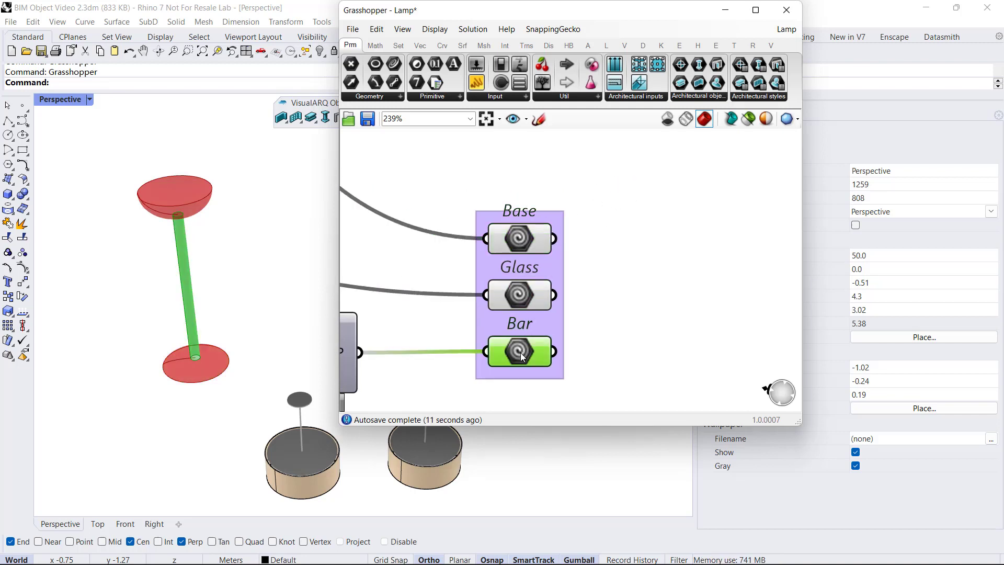
left_click(612, 278)
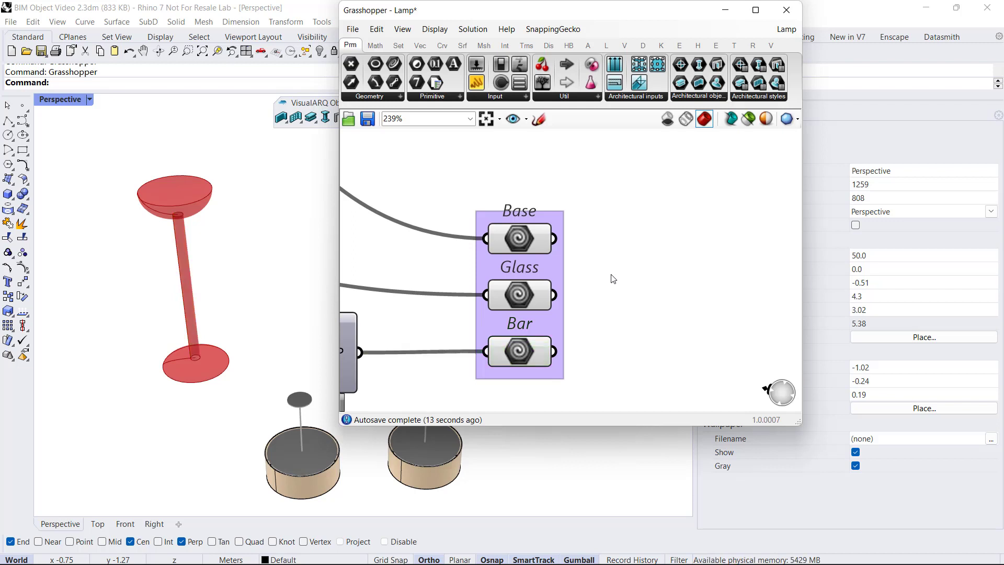
scroll(613, 278, "down", 1)
scroll(613, 278, "down", 6)
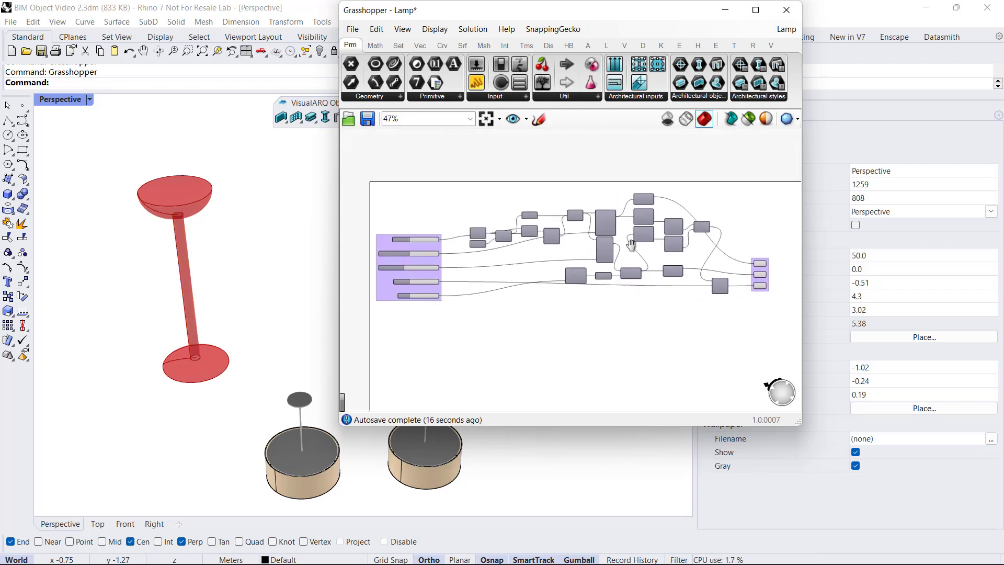
scroll(429, 251, "up", 4)
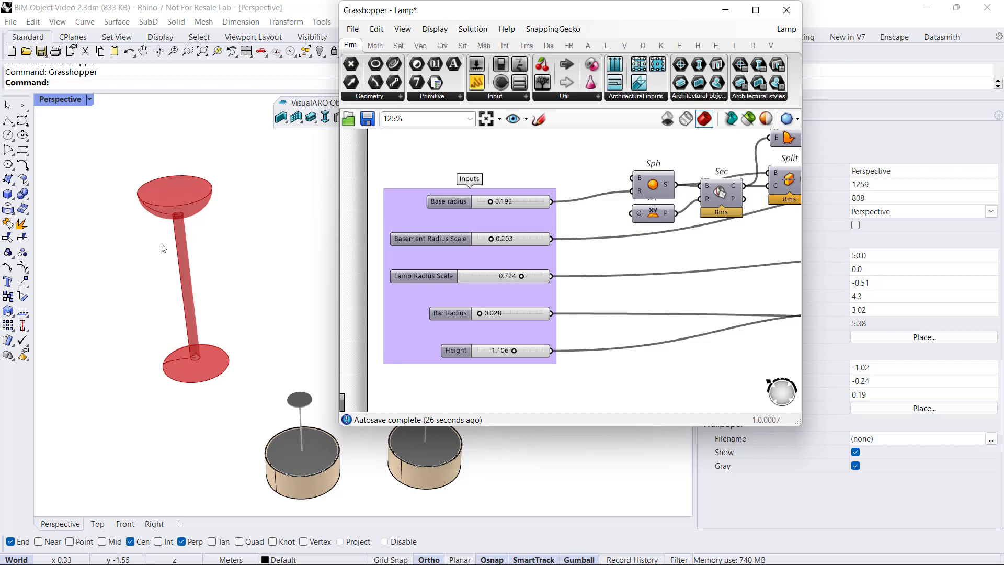
left_click(367, 119)
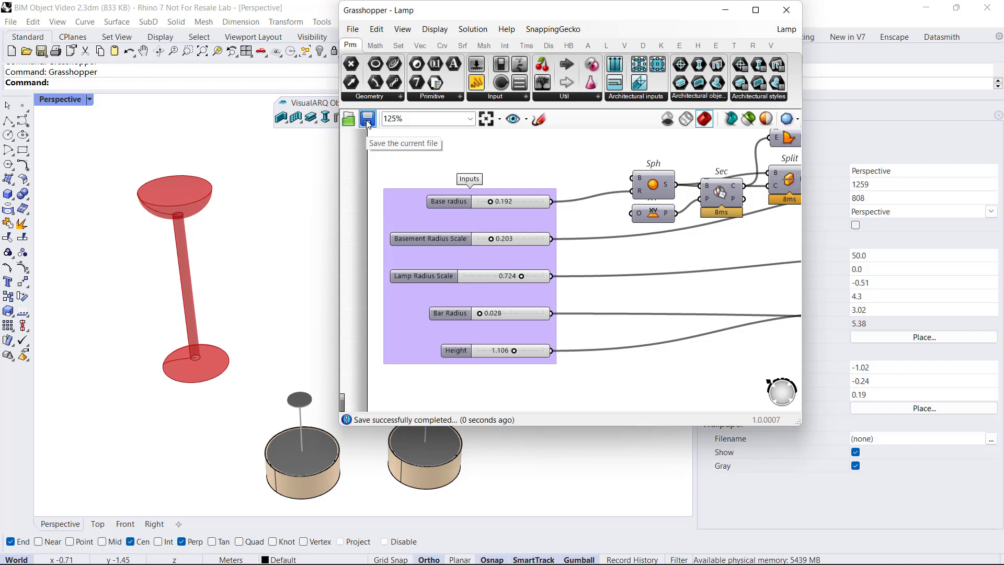
Close the Grasshopper editor and start a new Grasshopper element style from Lamp.gh, named Lamp in Meters
left_click(779, 15)
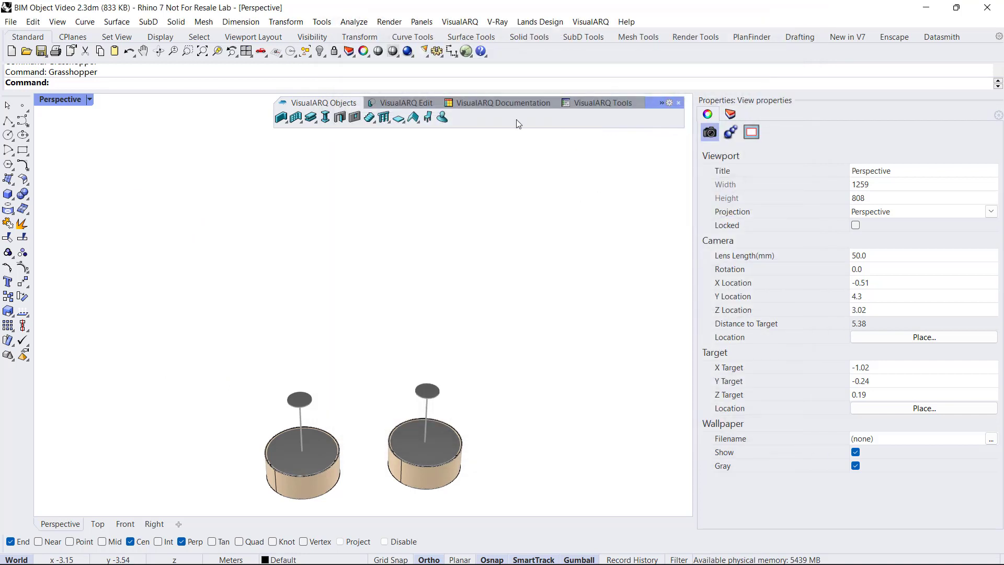
right_click(444, 115)
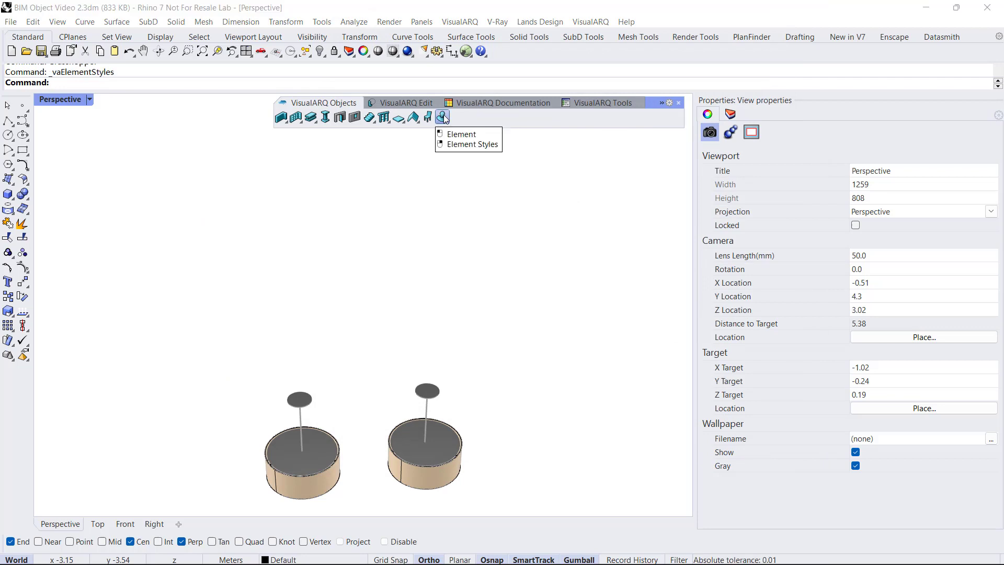
left_click(558, 410)
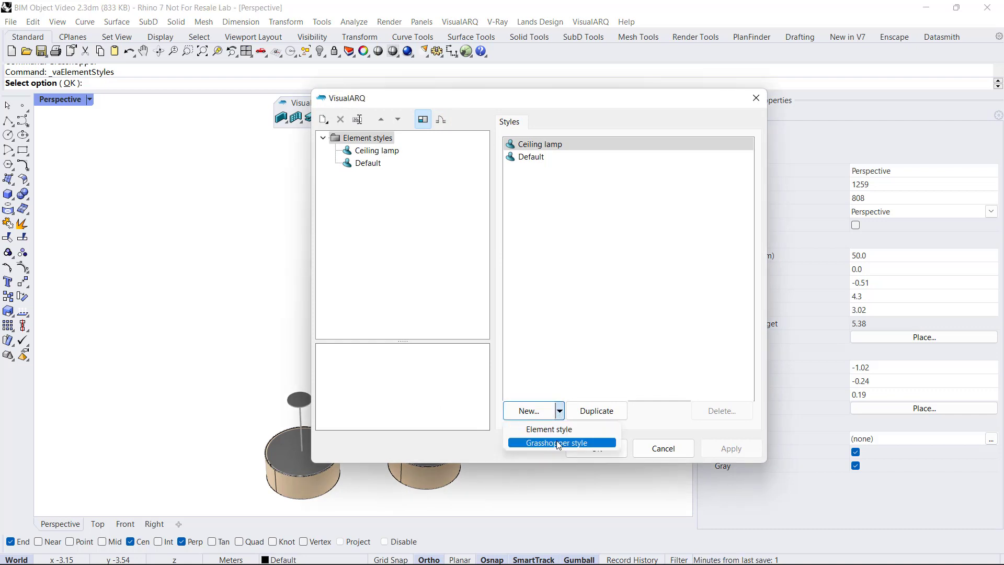
left_click(559, 443)
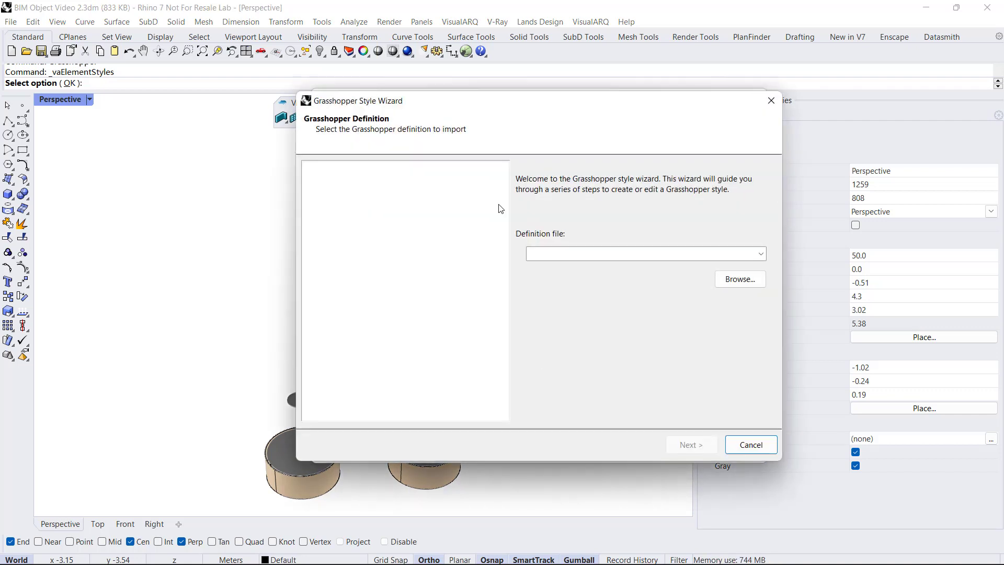
left_click(724, 280)
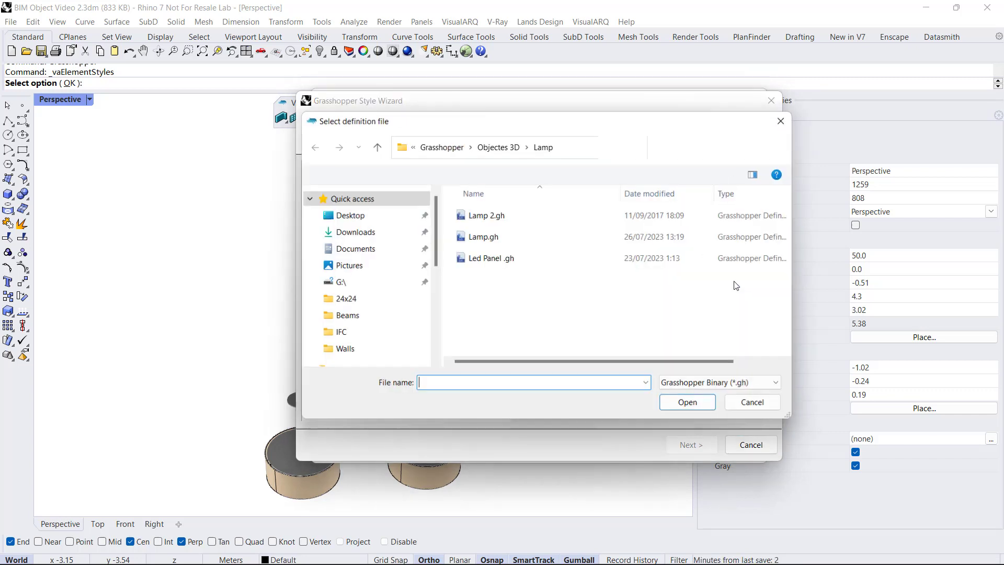
left_click(504, 237)
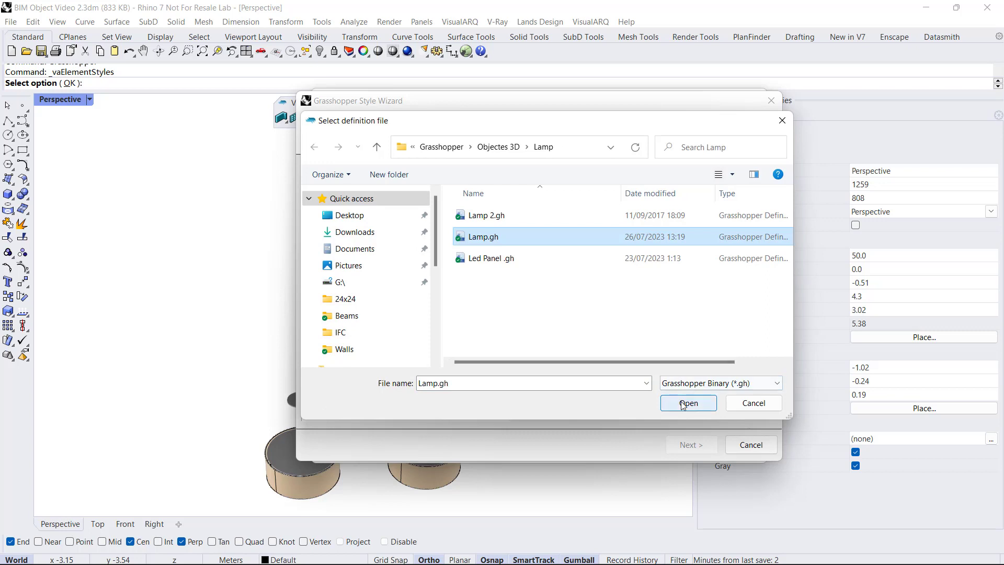
left_click(683, 404)
left_click(690, 446)
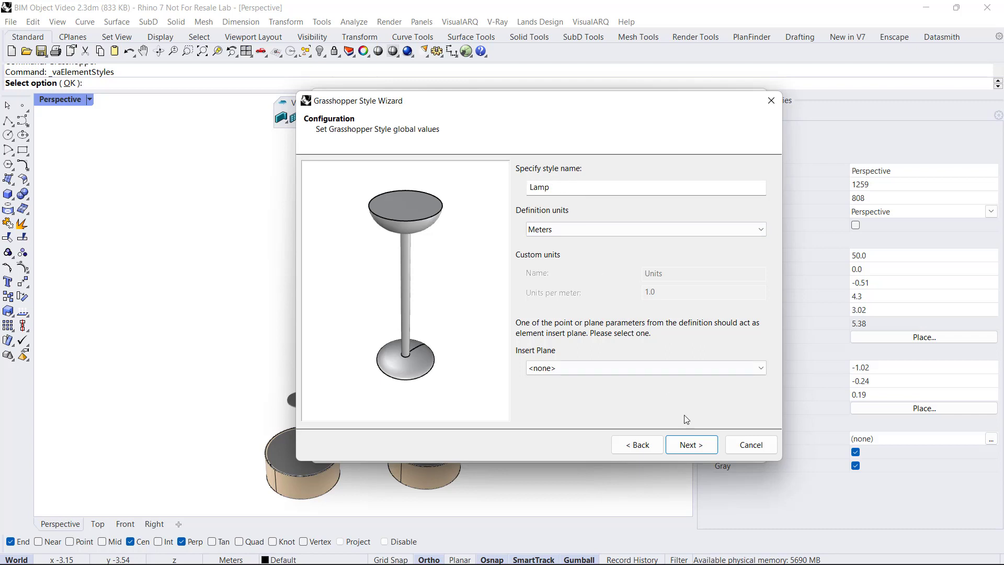
Review the Glass, Base and Bar geometry blocks imported for the Lamp style
left_click(691, 445)
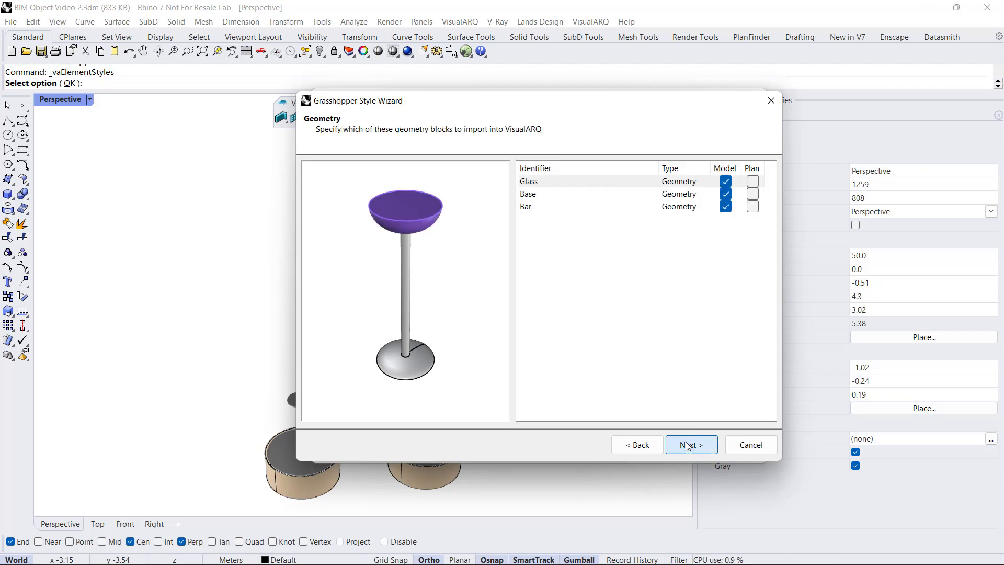
left_click(534, 197)
left_click(534, 208)
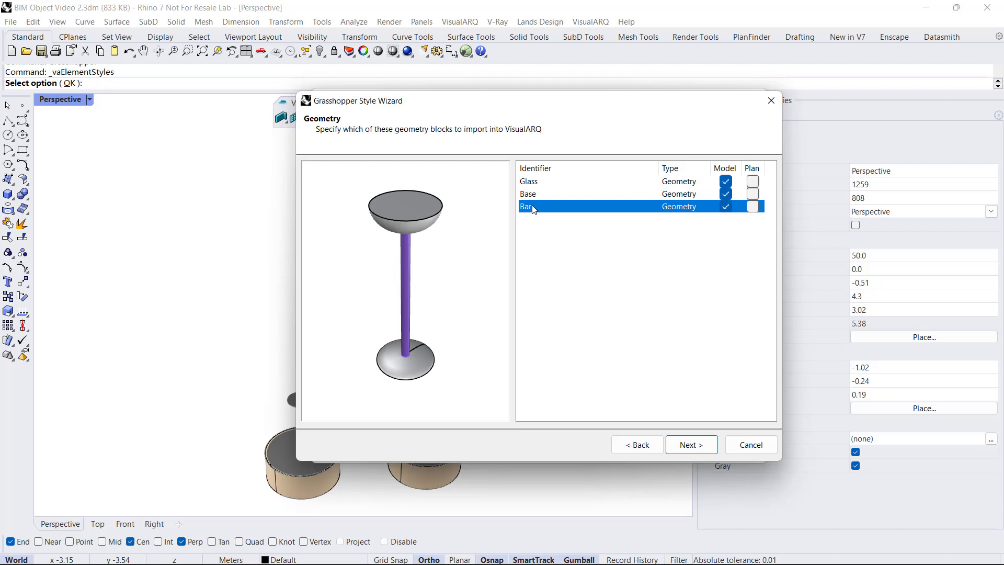
left_click(687, 444)
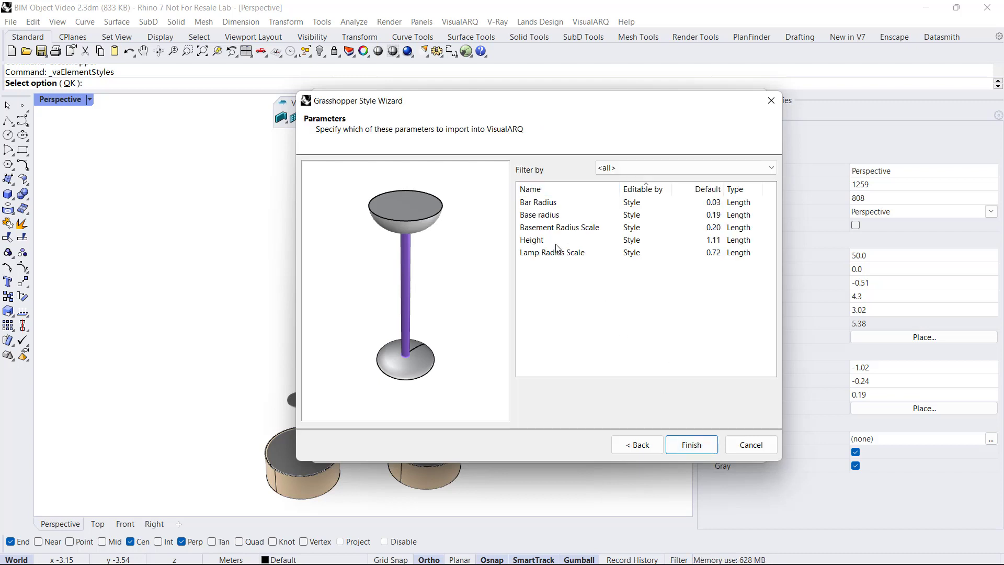
Make Height and Base radius editable by Object and finish creating the Lamp style
right_click_drag(422, 301, 413, 286)
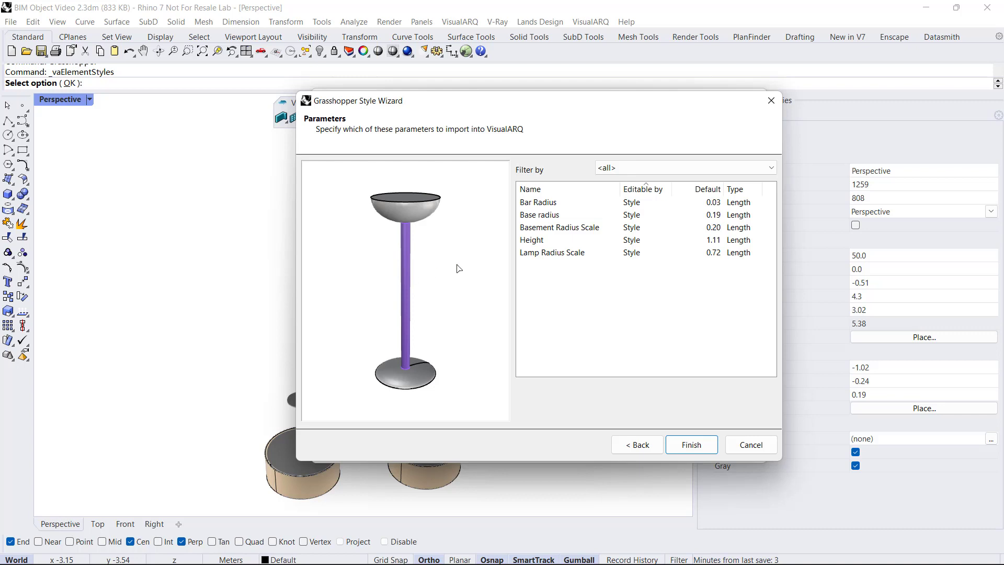
left_click(631, 240)
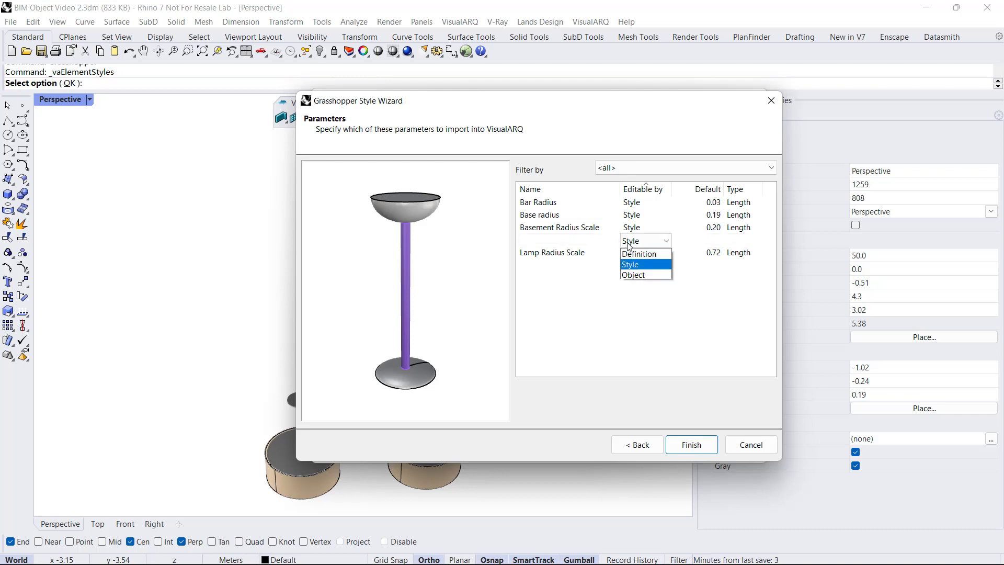
left_click(638, 274)
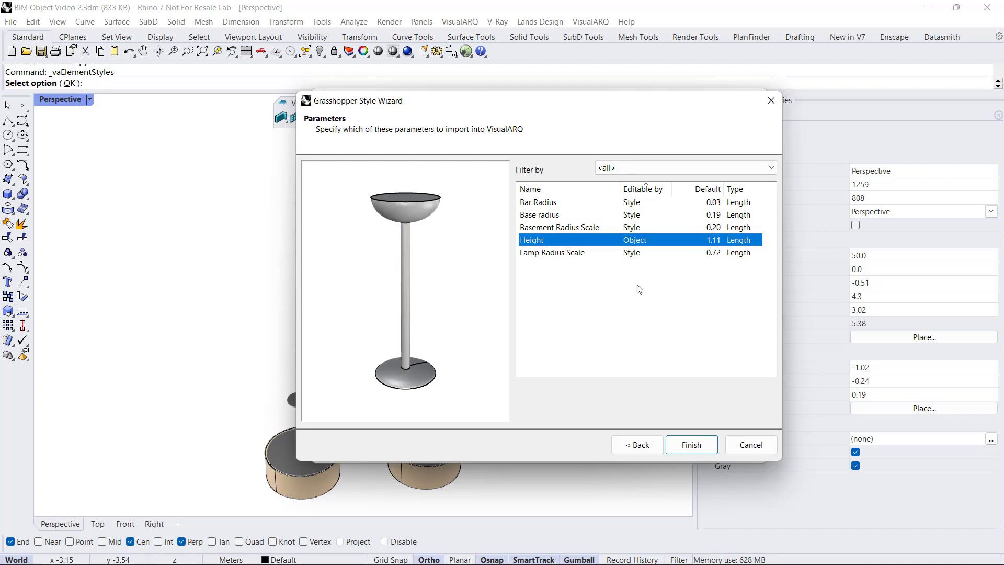
left_click(631, 218)
left_click(634, 249)
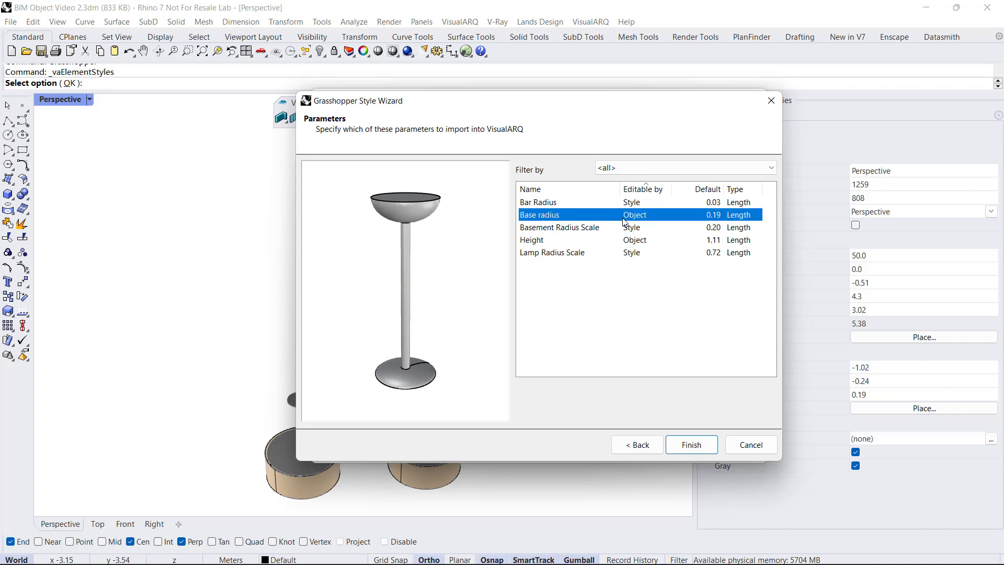
left_click(684, 443)
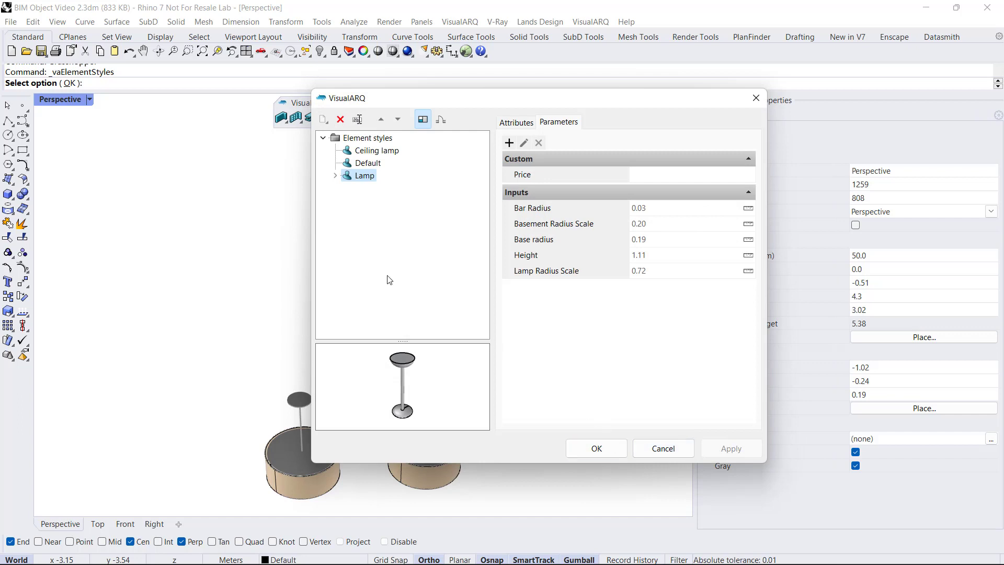
Assign Brazil Glass Material 131 to the Glass part of the Lamp style
left_click(336, 175)
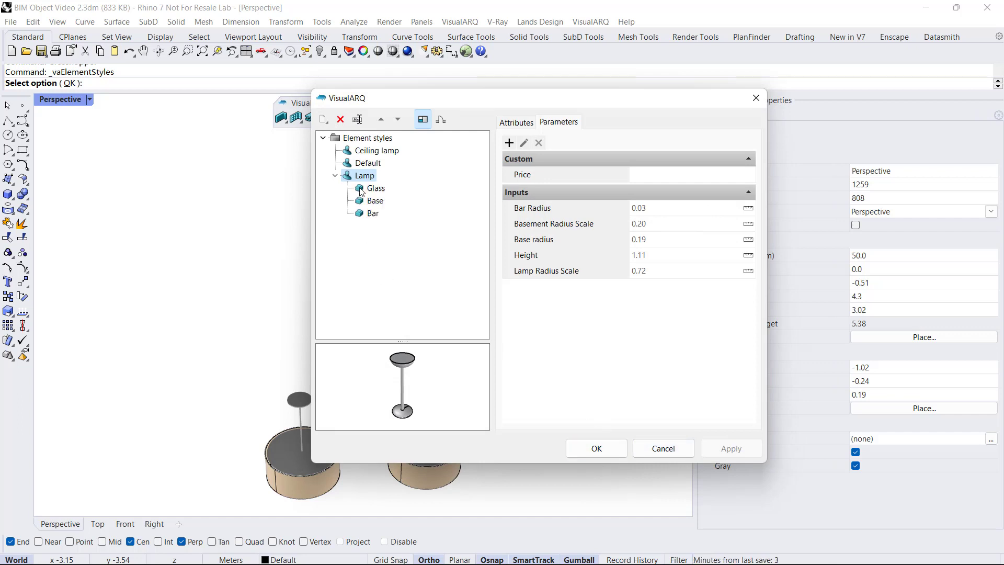
left_click_drag(409, 364, 410, 375)
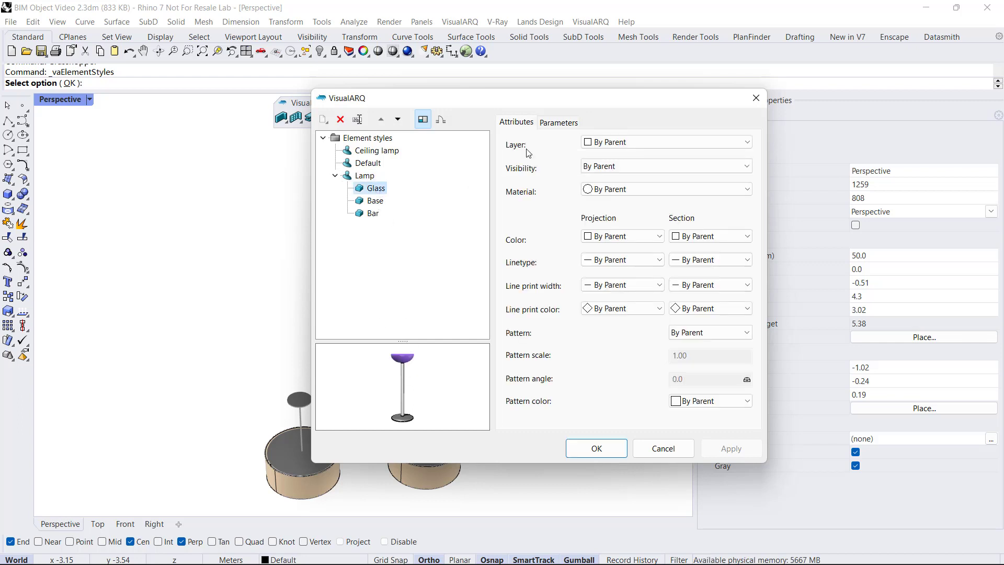
left_click(626, 194)
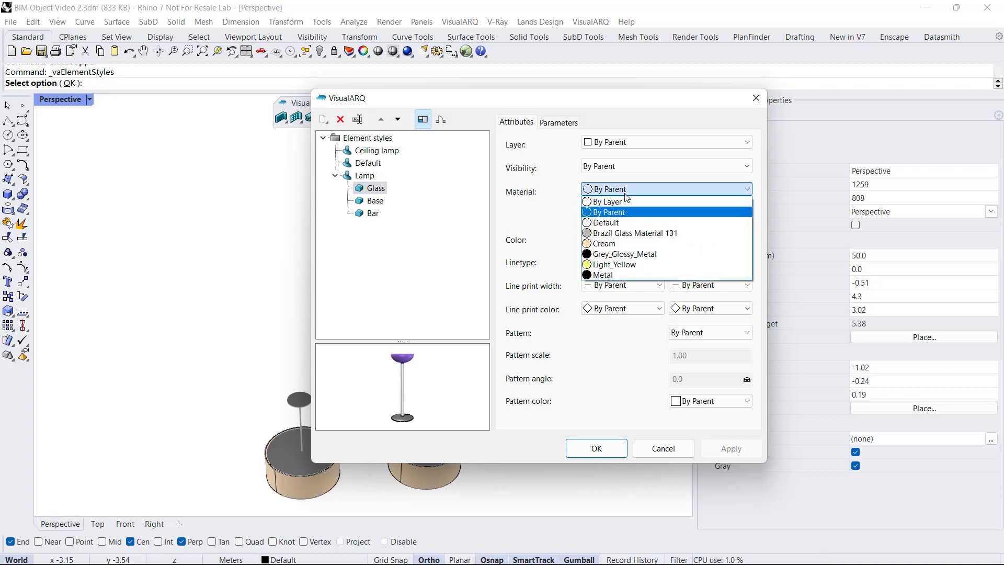
left_click(623, 233)
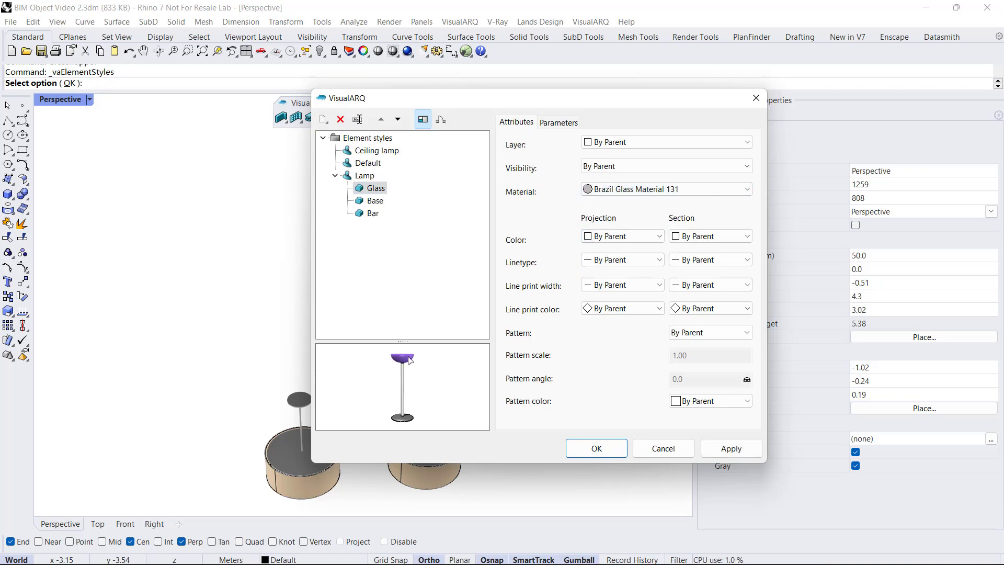
left_click_drag(408, 342, 412, 262)
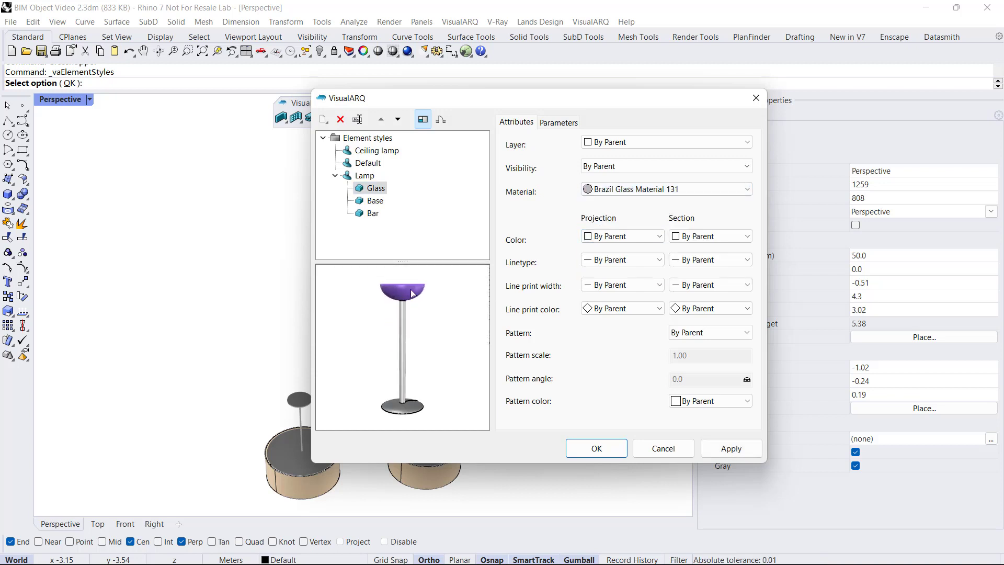
Confirm the Lamp style changes and close Element Styles
left_click(596, 448)
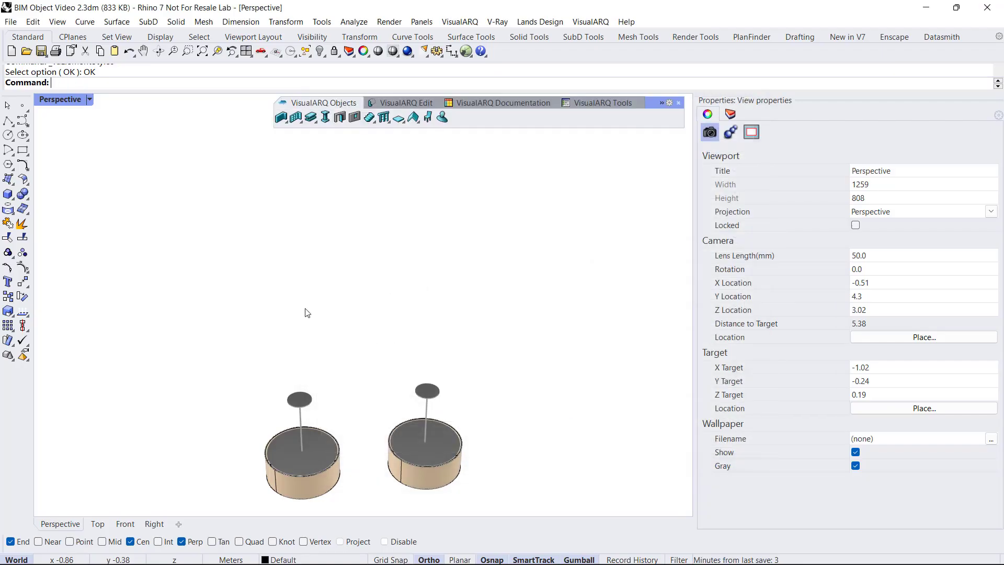
scroll(257, 292, "down", 3)
scroll(257, 291, "down", 1)
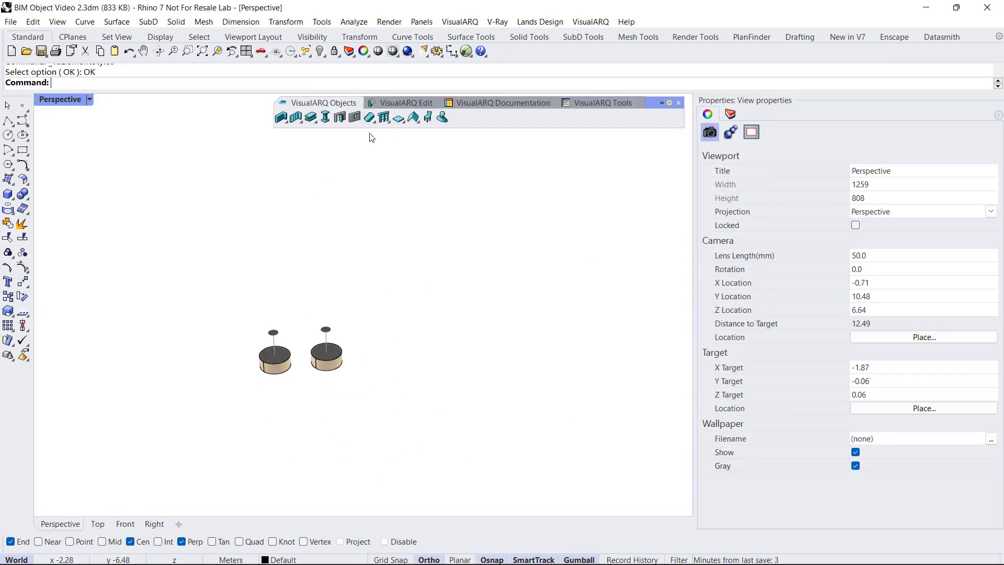
Insert two Lamp-style floor lamps beside the ceiling lamps, the second rotated 180°, and select it
left_click(441, 118)
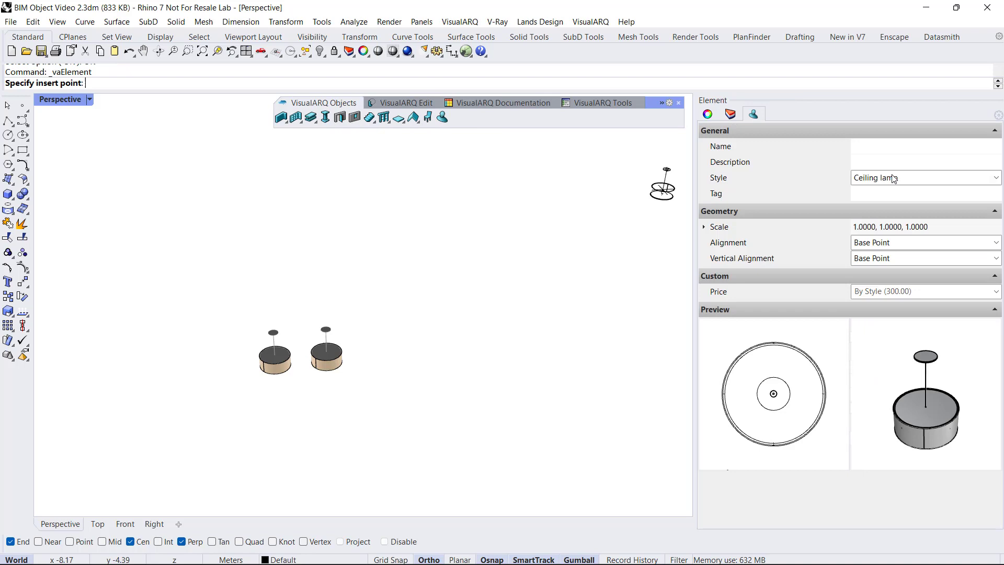
left_click(893, 178)
left_click(868, 212)
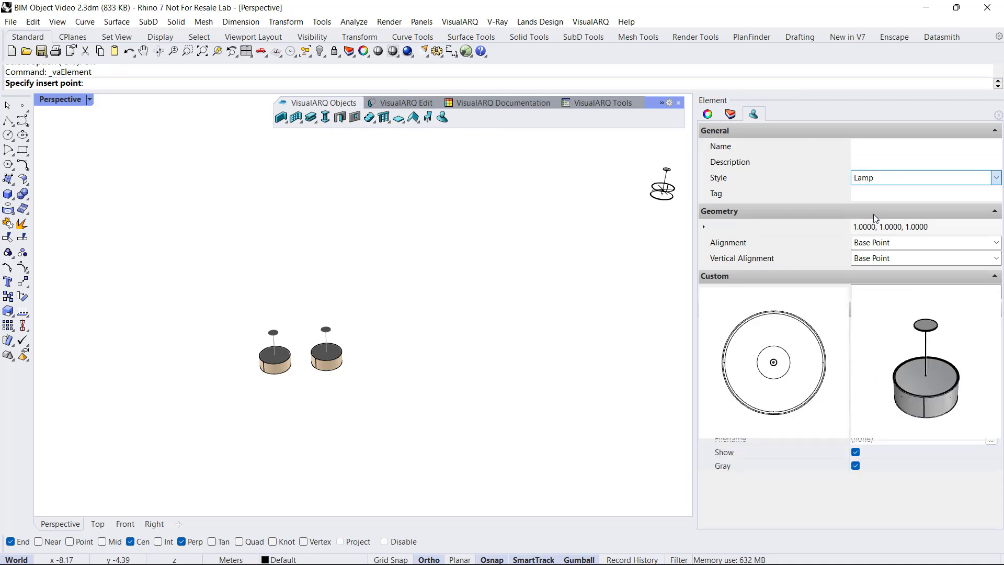
scroll(398, 379, "up", 2)
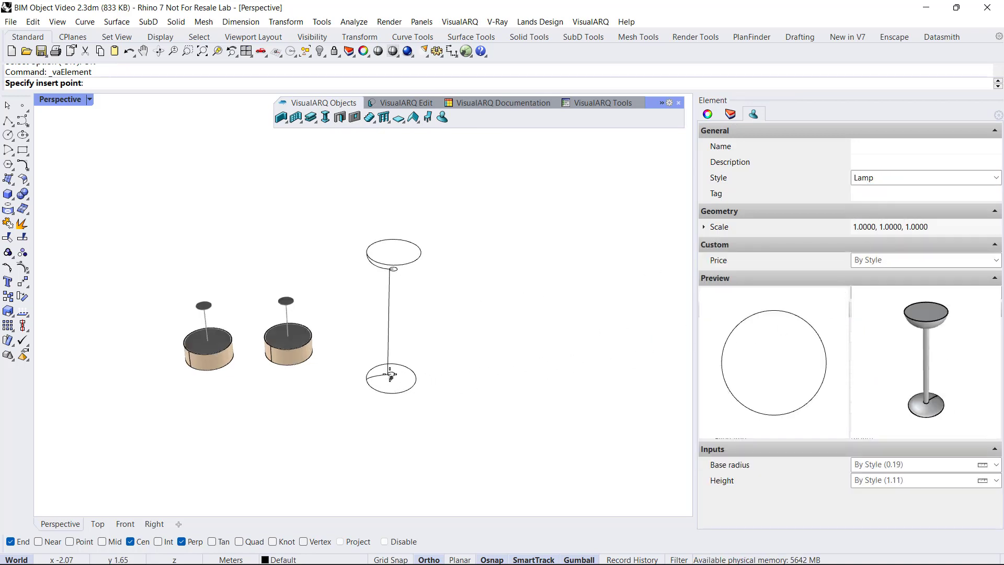
left_click(387, 369)
left_click(464, 390)
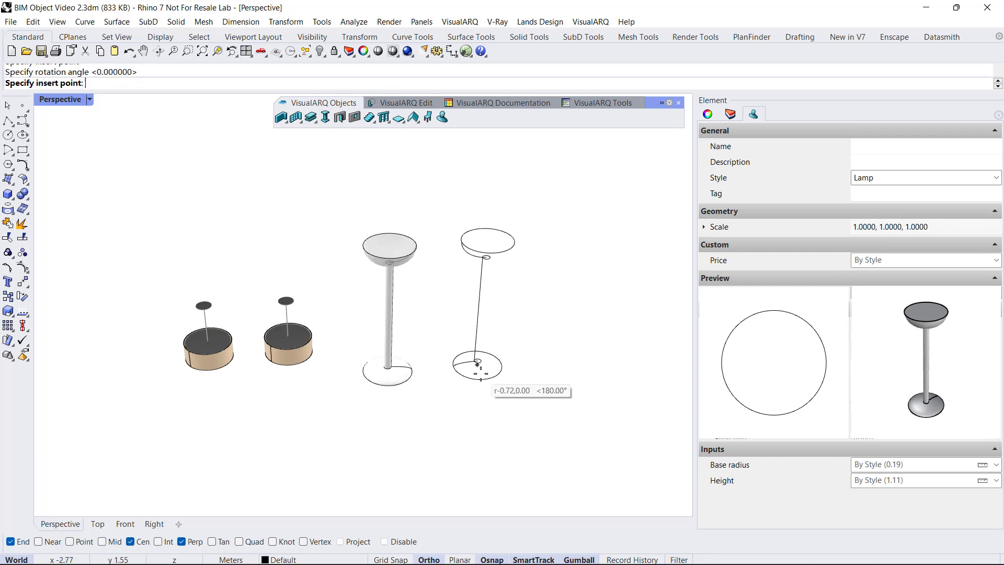
left_click(477, 362)
left_click(503, 371)
key("Escape")
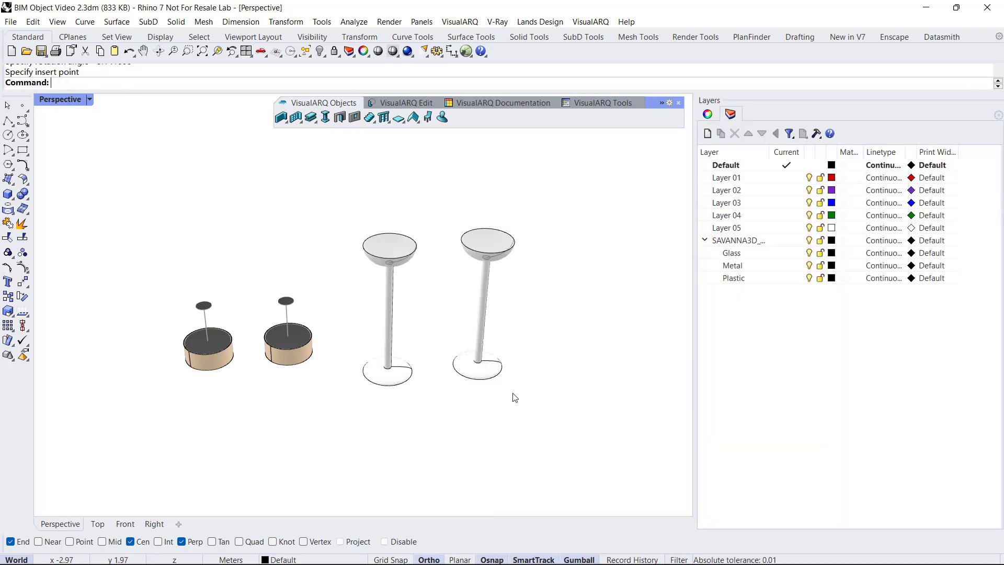
left_click(482, 282)
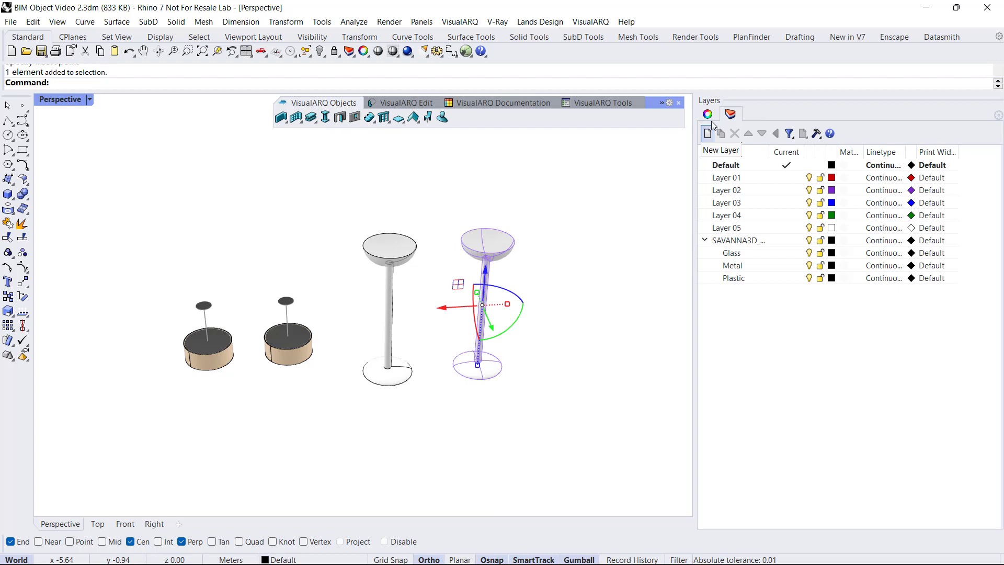
Set the selected floor lamp's Height to 1.6 and Base radius to 0.3
left_click(713, 114)
left_click(918, 134)
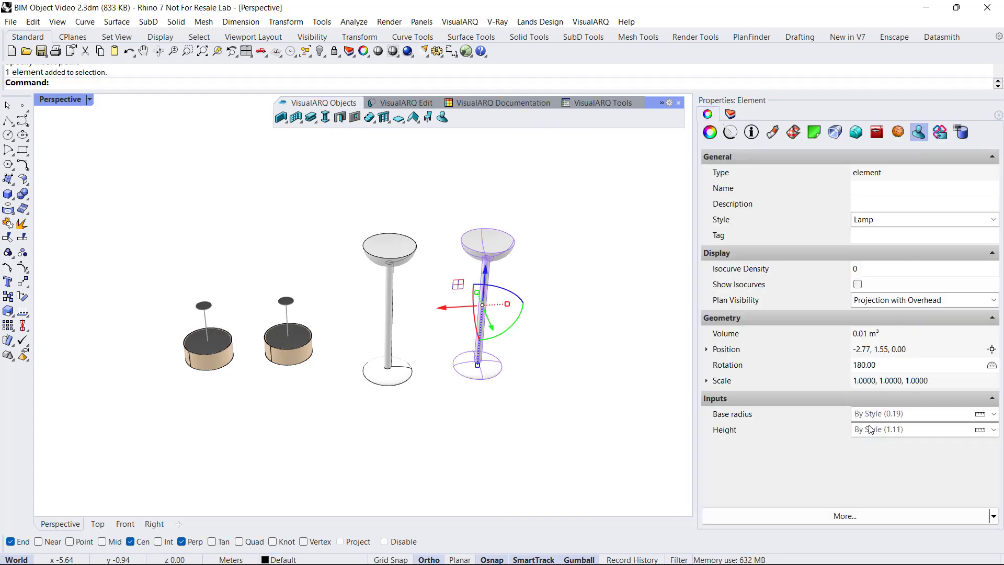
left_click(892, 431)
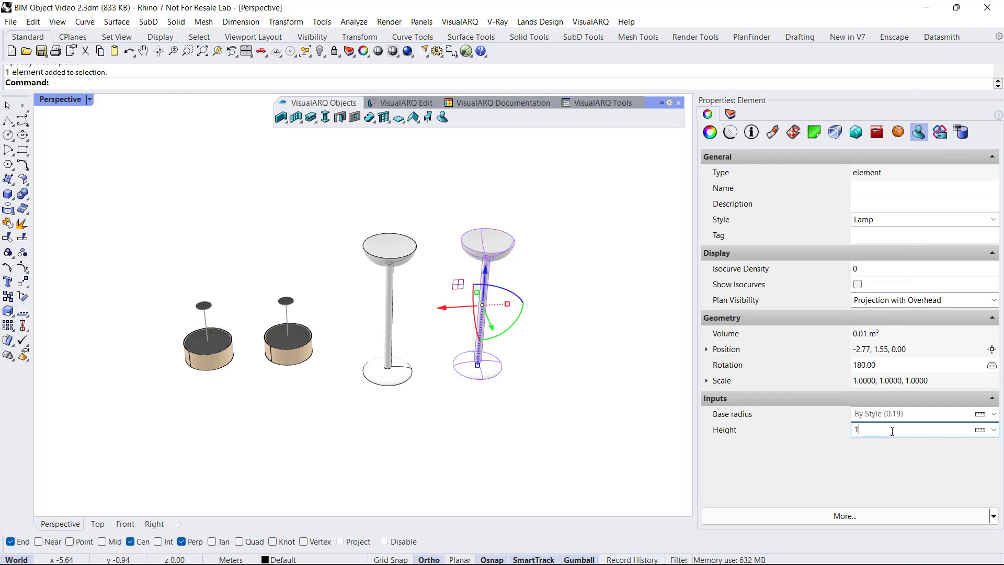
type("1.6")
key("Return")
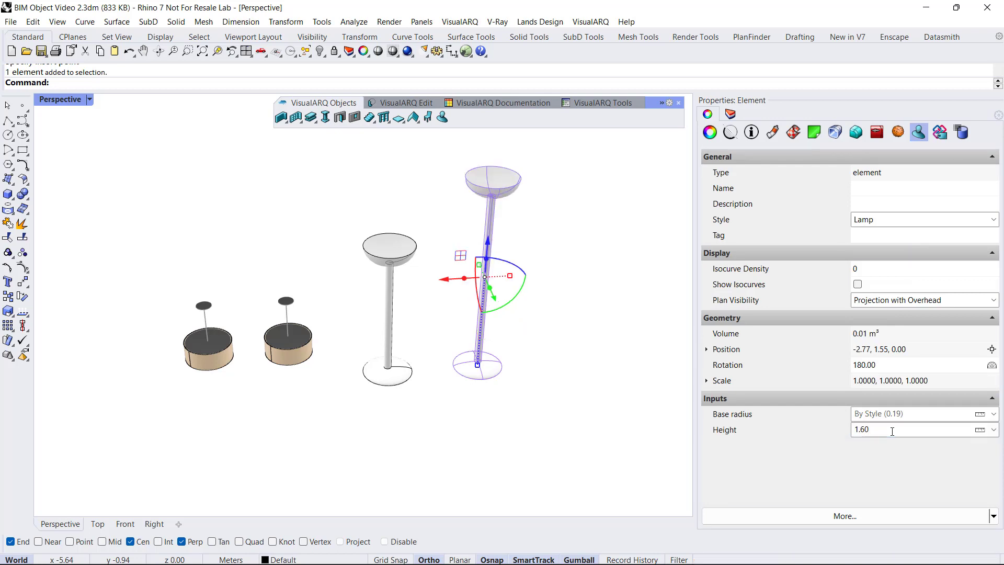
left_click(905, 414)
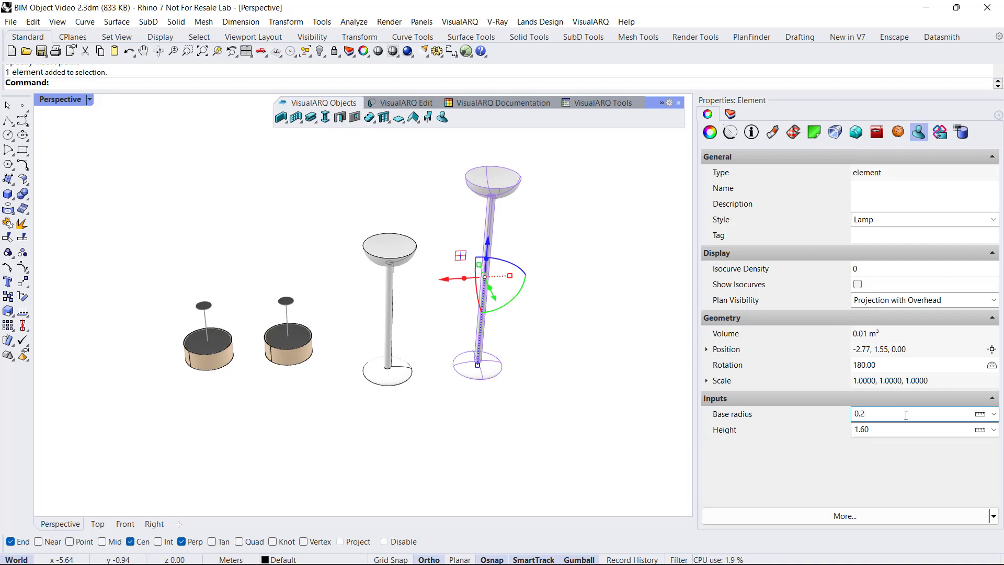
type("0.3")
key("Return")
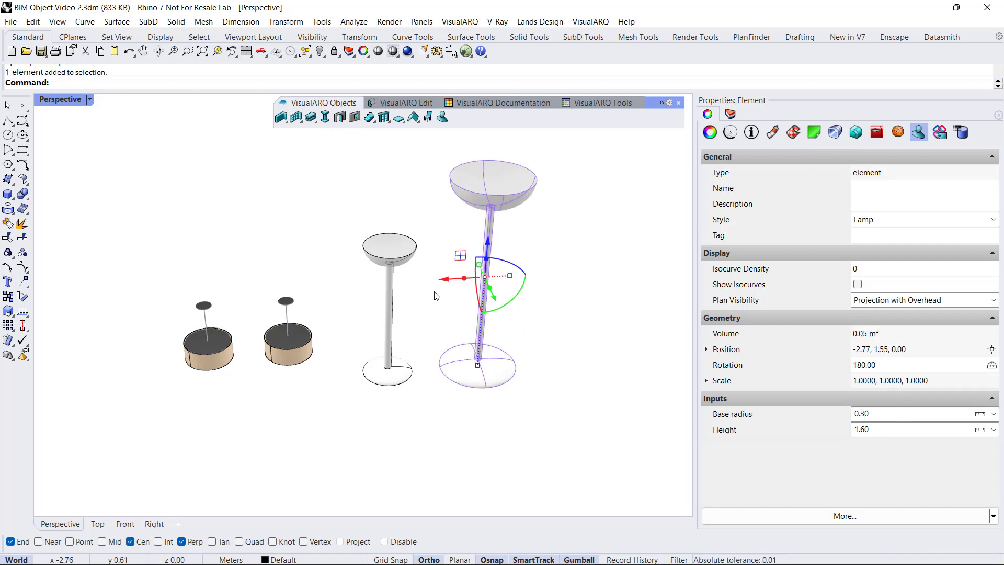
Give the other floor lamp Height 1.00 and Base radius 0.20
left_click(384, 256)
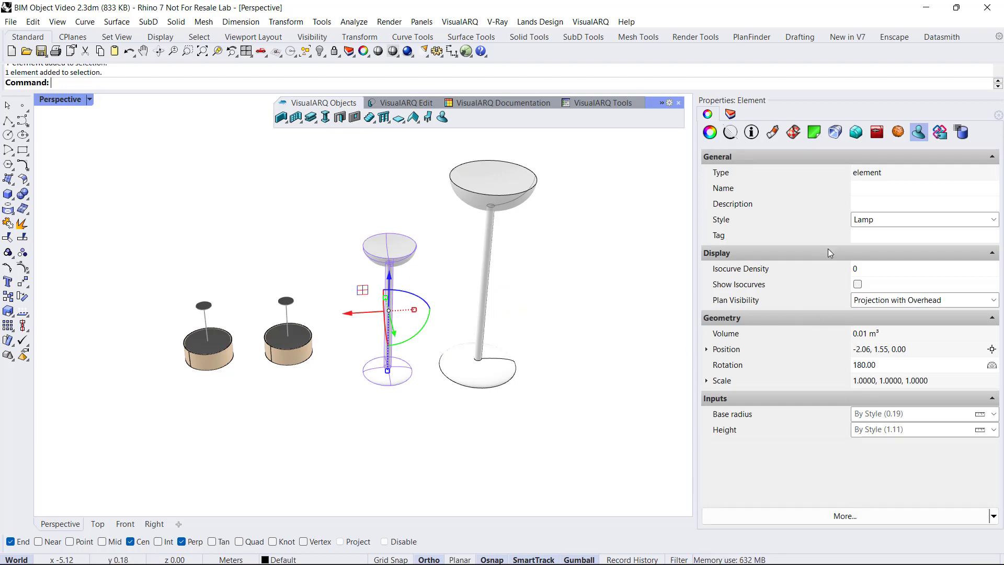
left_click(911, 433)
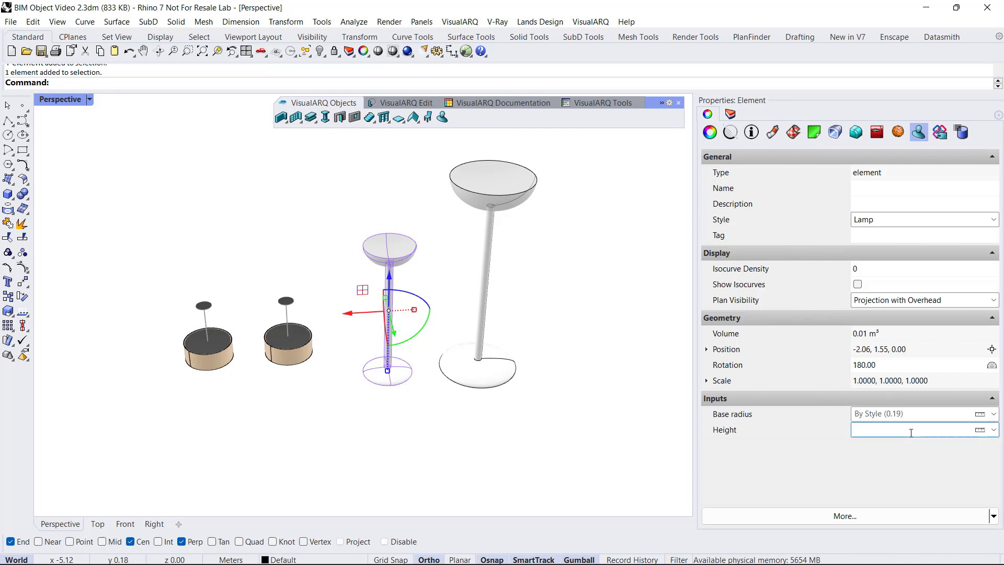
key("Return")
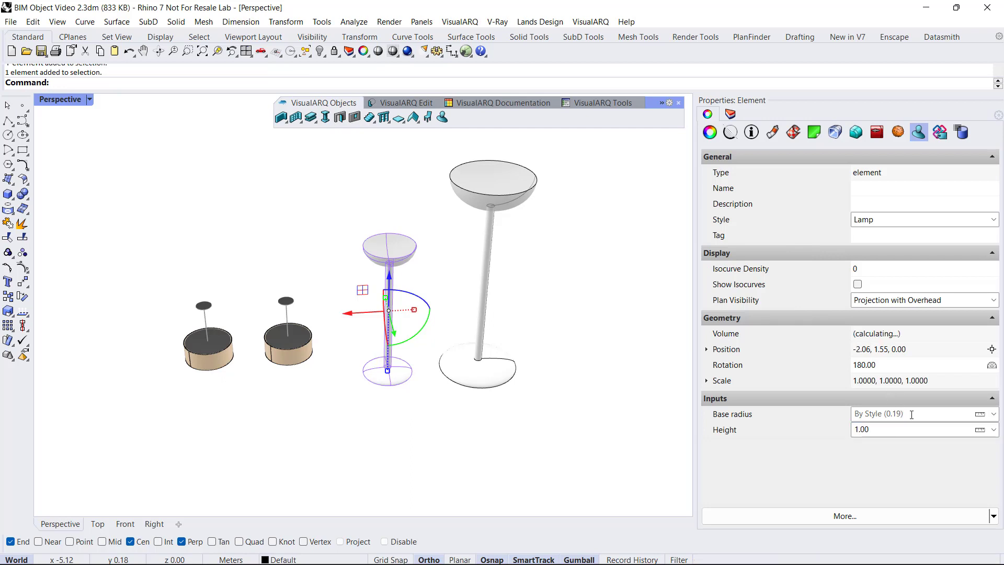
left_click(911, 413)
type("0.2")
key("Return")
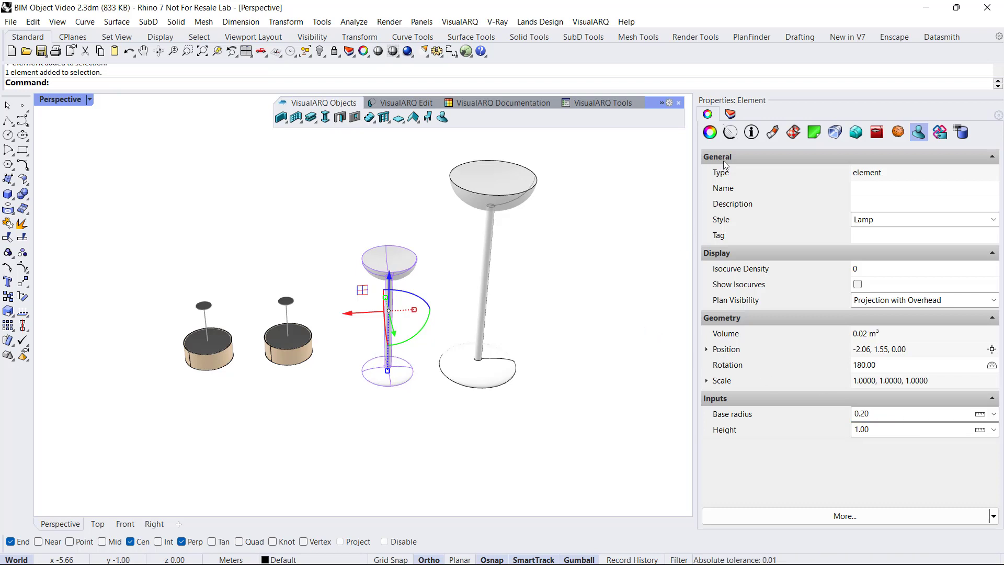
left_click(752, 133)
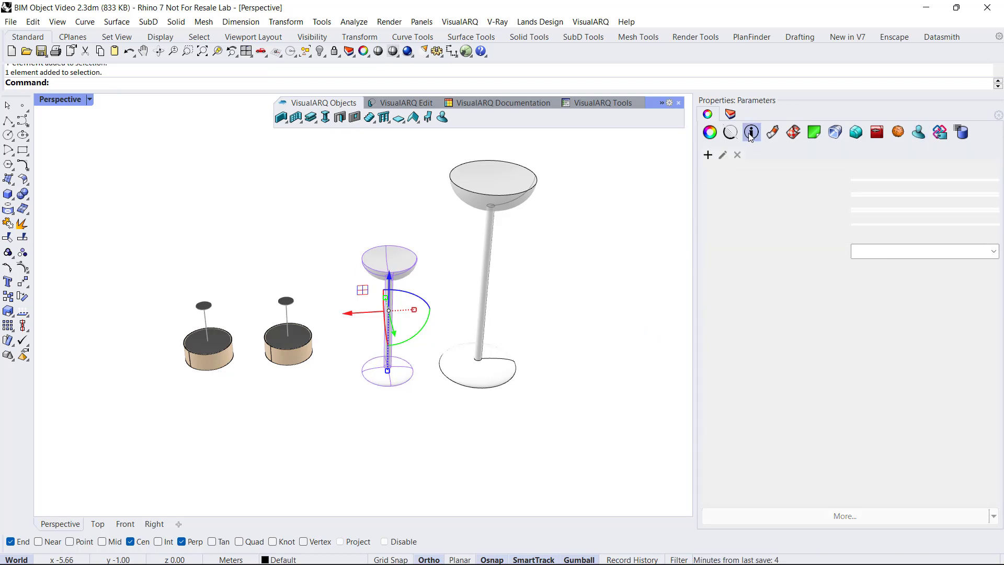
Enter a Price of 400 for the shorter floor lamp, then select the tall lamp
left_click(904, 253)
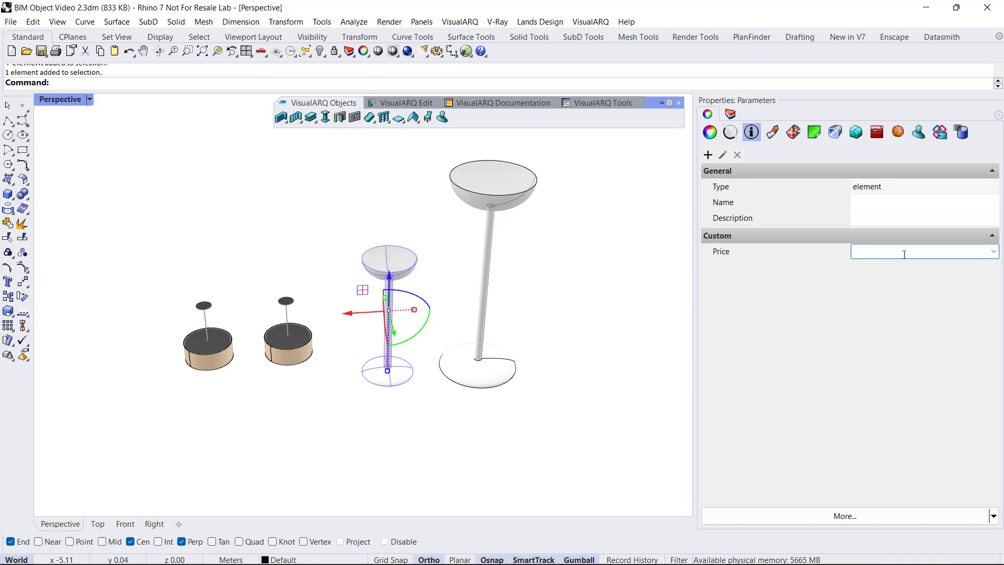
type("400")
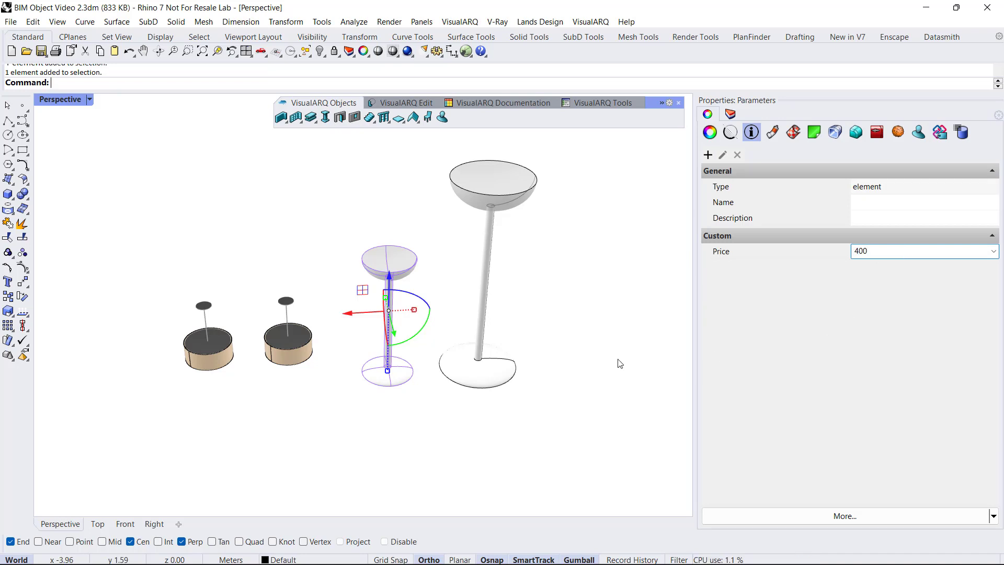
left_click(618, 360)
left_click(512, 210)
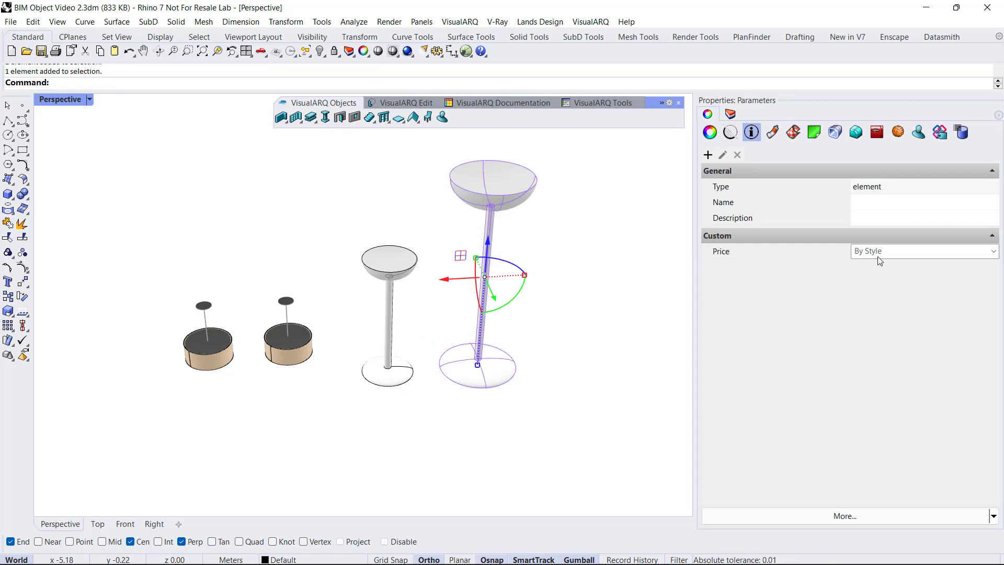
Set the Lamp style's default Price parameter to 500
right_click(442, 122)
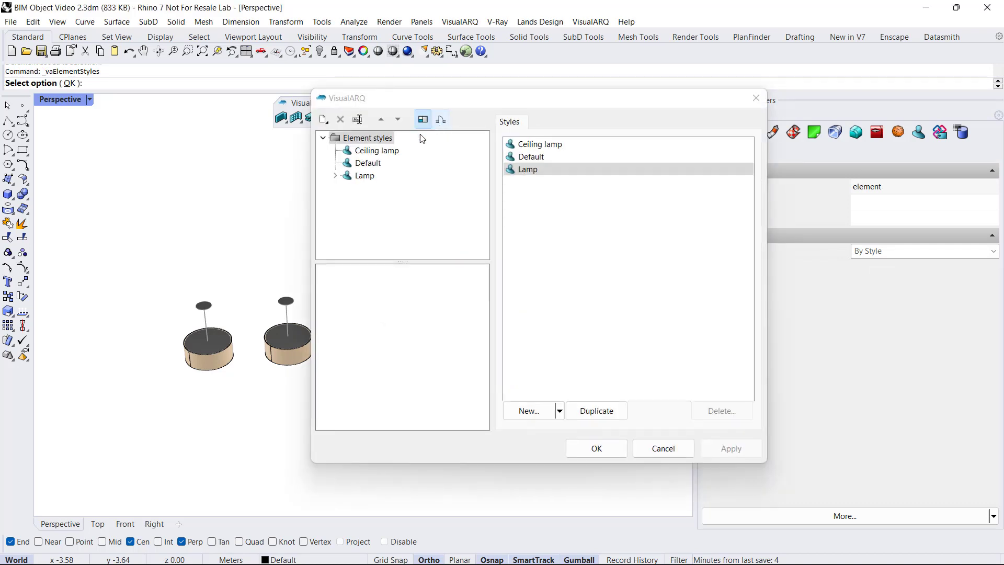
left_click(361, 177)
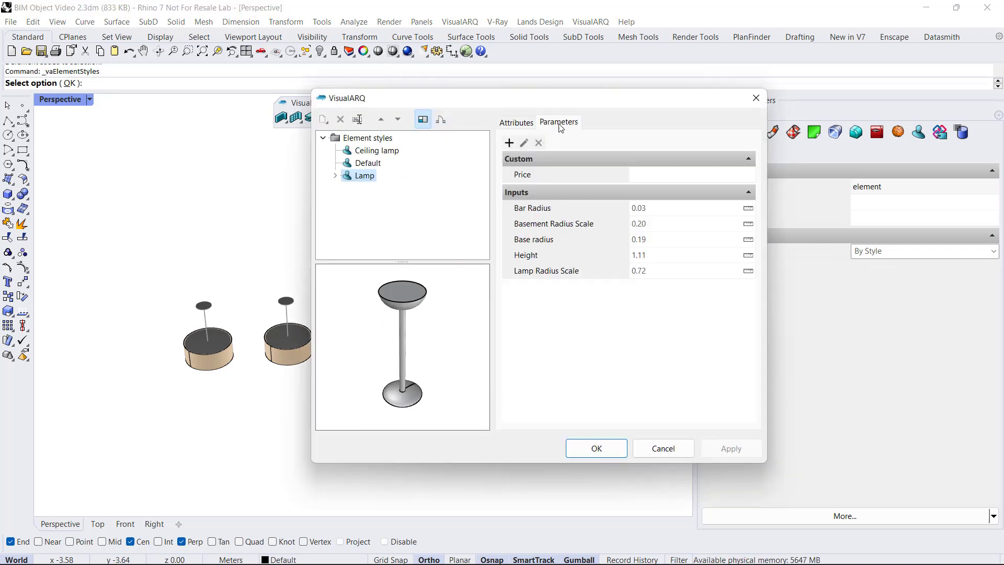
left_click(644, 175)
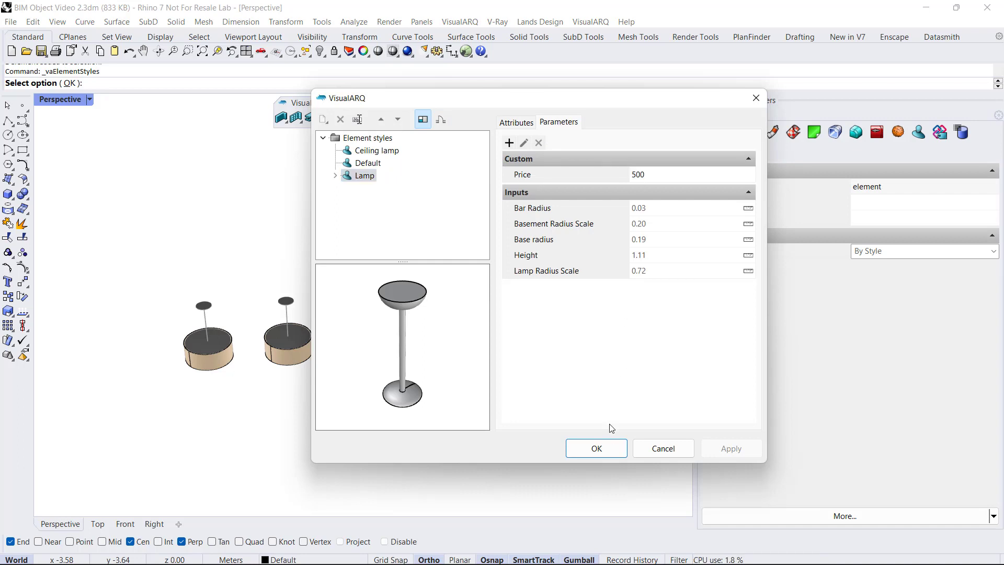
left_click(609, 450)
Override the tall floor lamp's Price with 600
key("Escape")
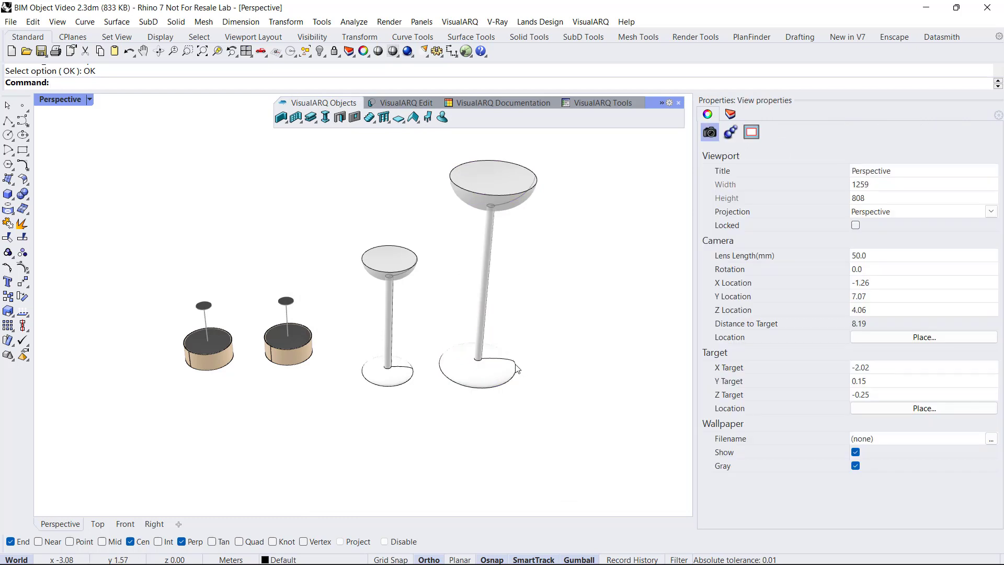
left_click(516, 369)
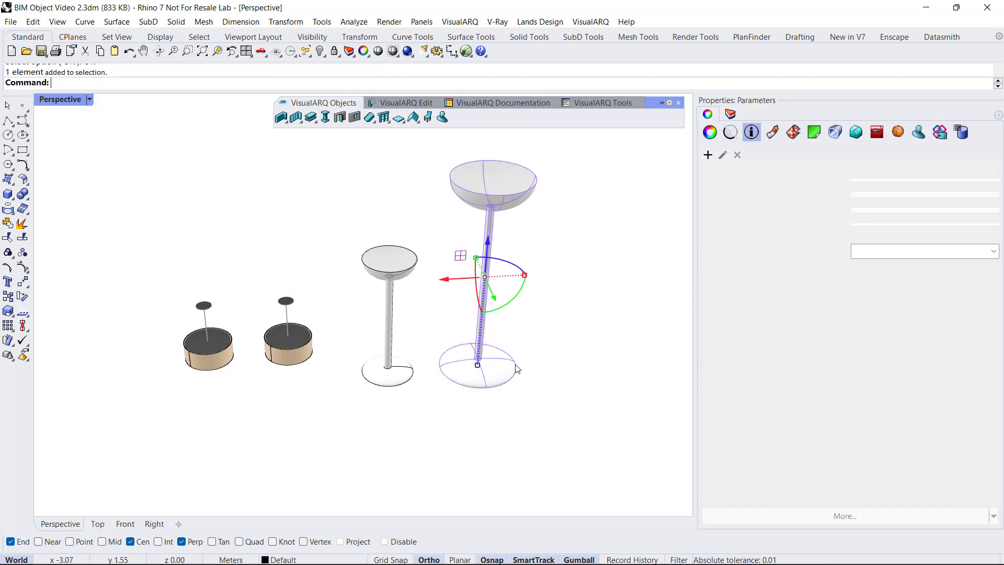
left_click(934, 251)
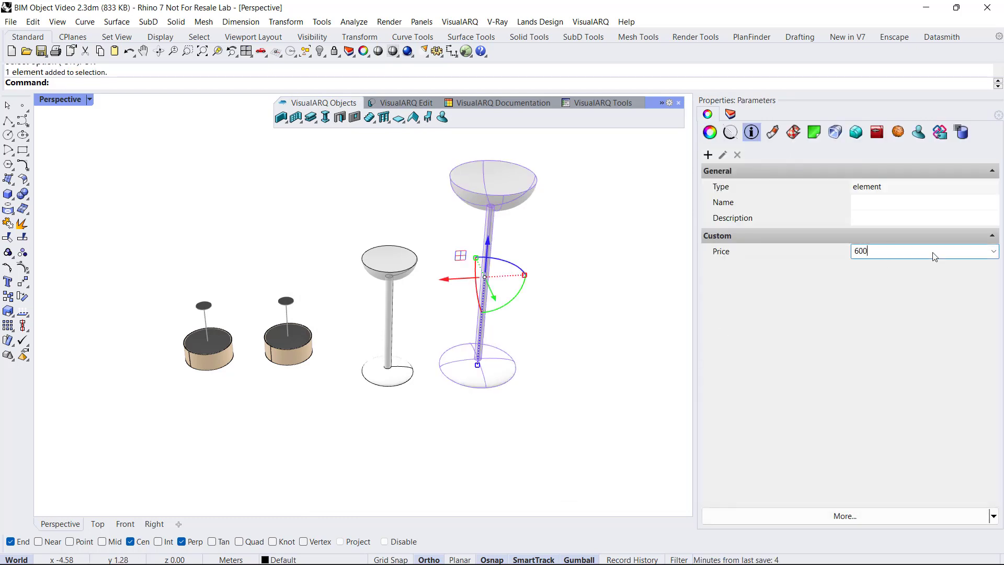
key("Return")
left_click(580, 379)
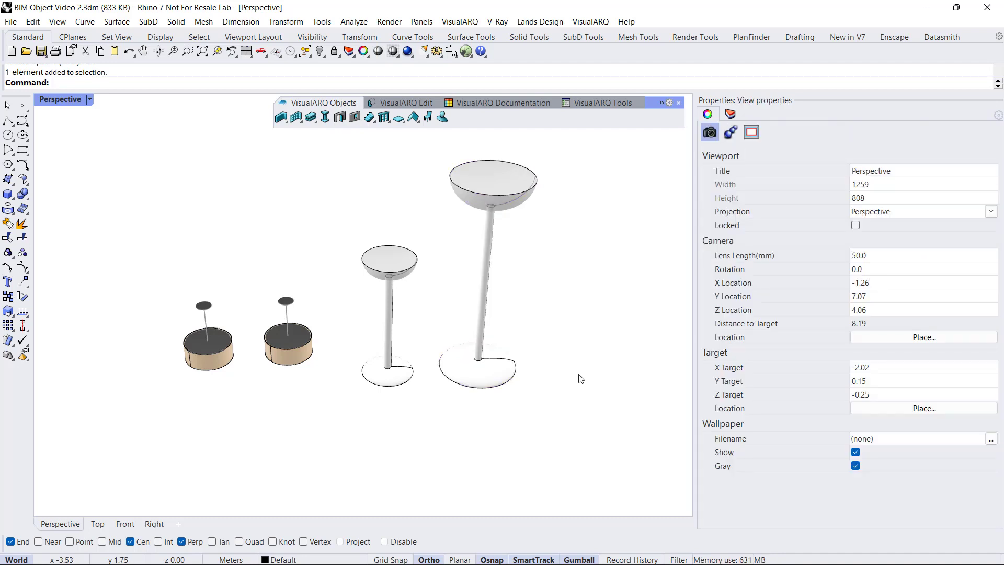
Select both floor lamps and change their IFC type to IfcFlowTerminal
left_click_drag(581, 378, 381, 254)
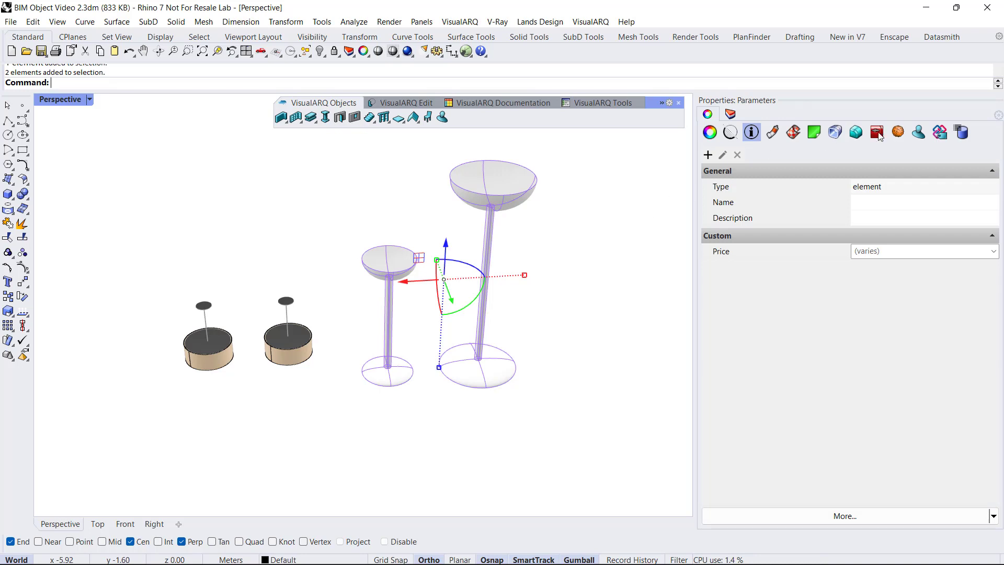
left_click(917, 132)
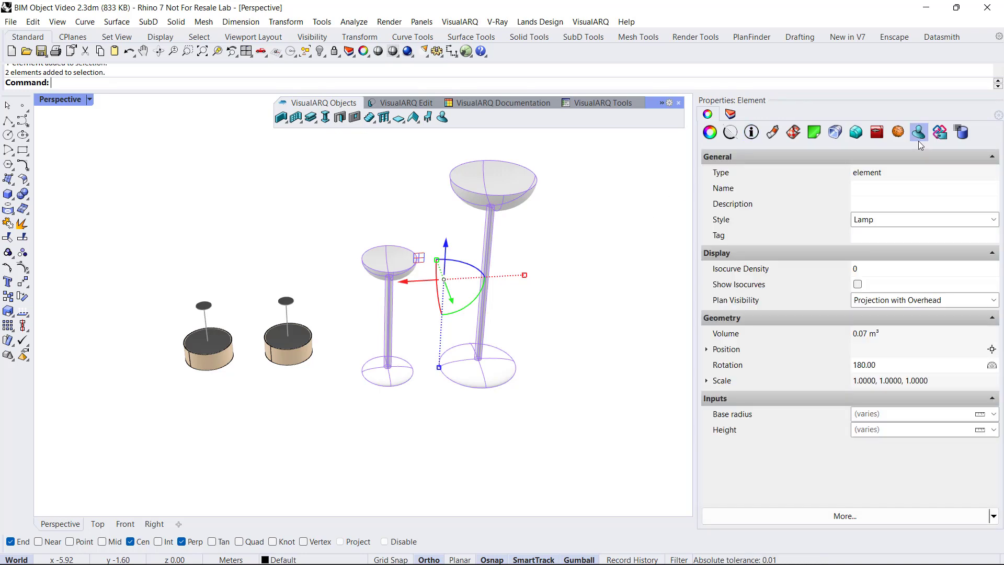
left_click(939, 134)
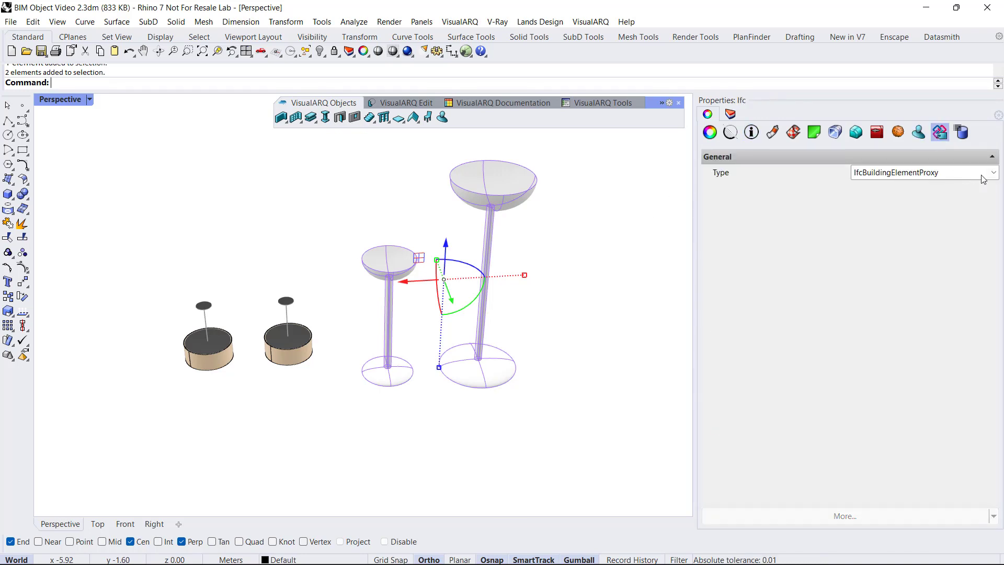
left_click(982, 177)
scroll(954, 237, "down", 10)
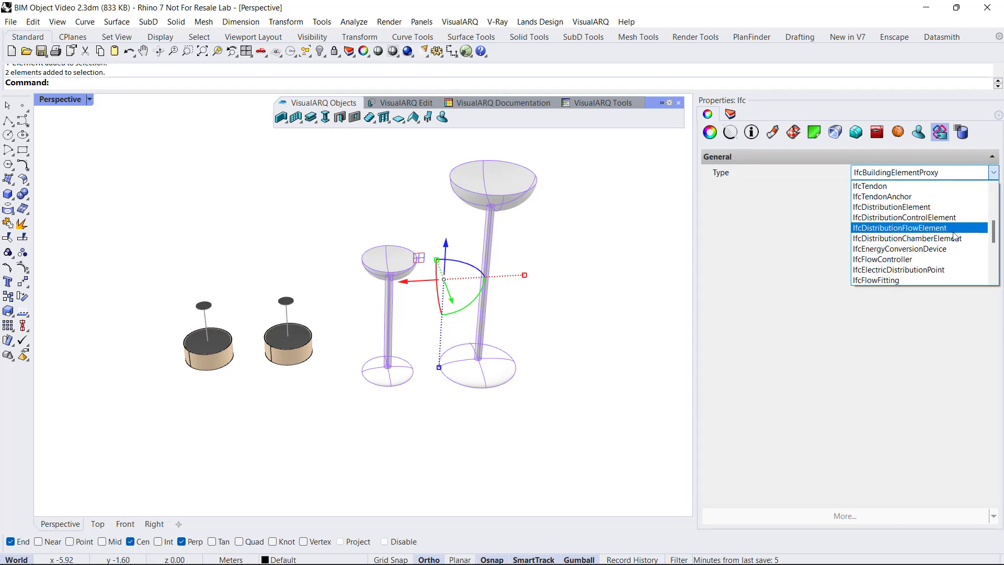
scroll(954, 236, "down", 1)
scroll(906, 252, "down", 2)
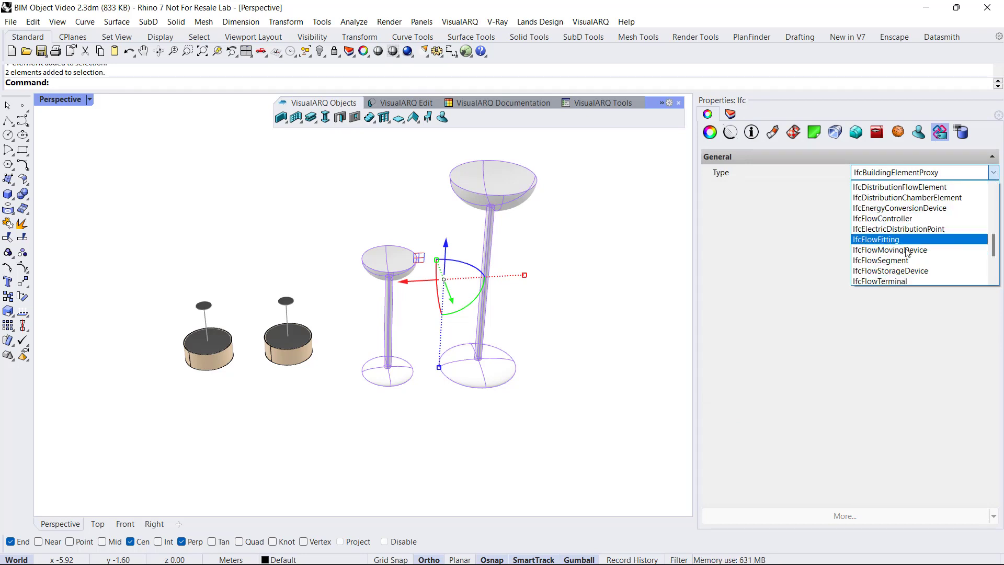
left_click(906, 261)
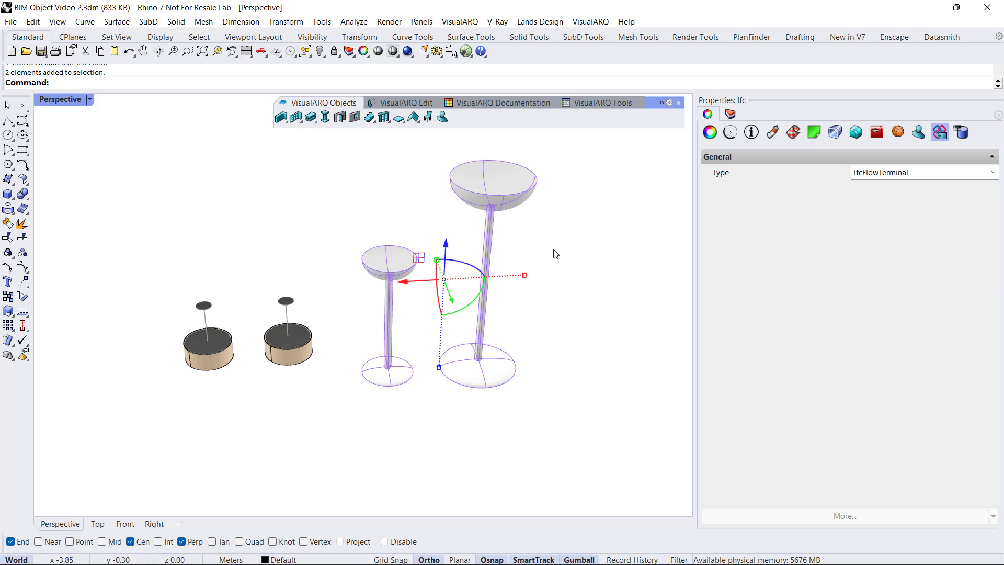
left_click(585, 245)
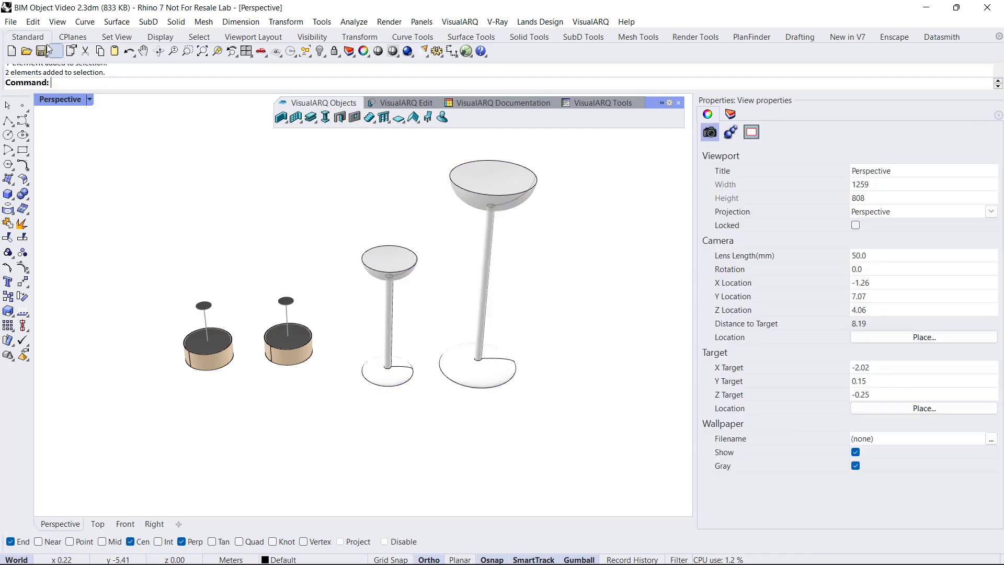
Save the model as IFC Building Model 'Lamps as Element objects.ifc' with default export options
left_click(11, 23)
left_click(37, 123)
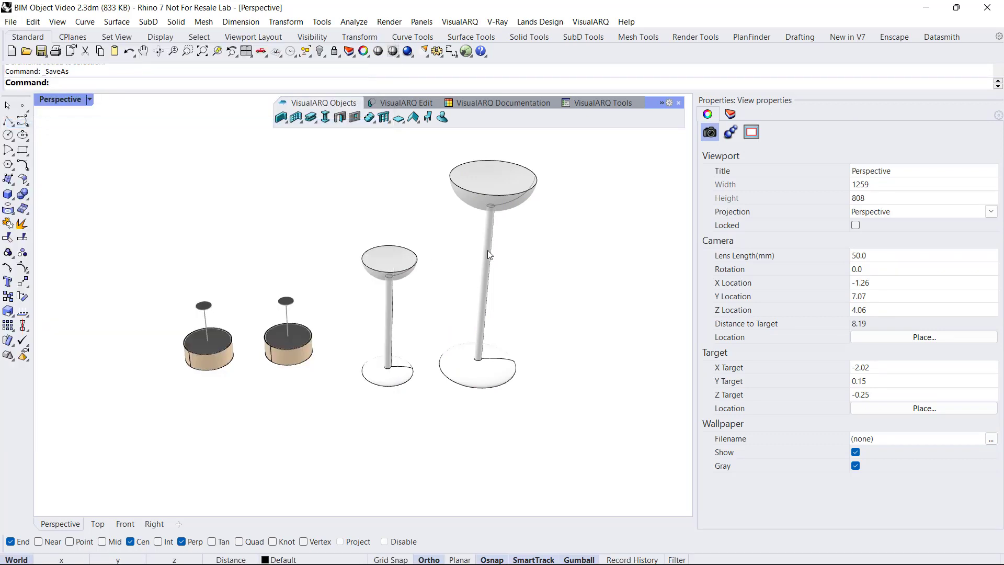
left_click(390, 453)
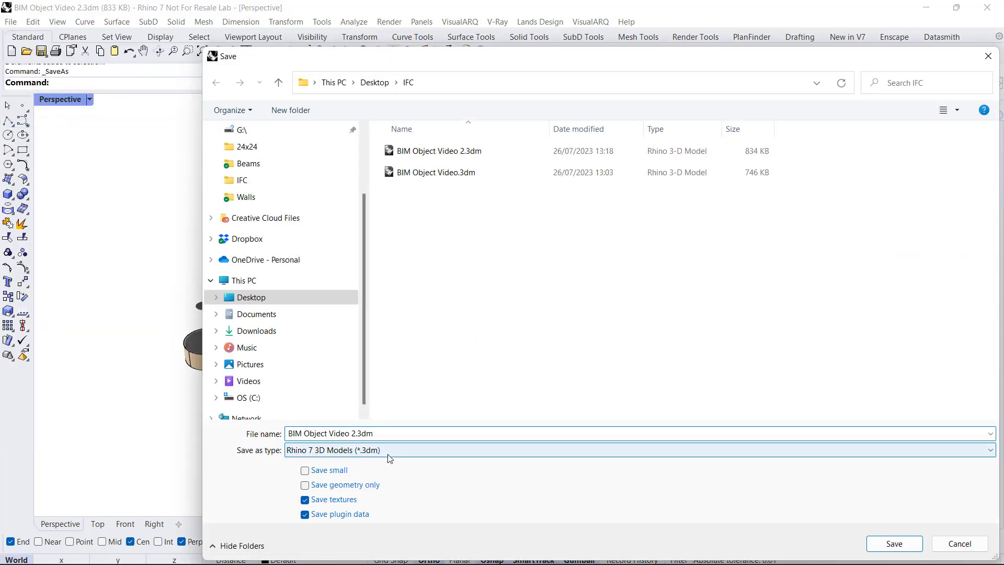
left_click(389, 455)
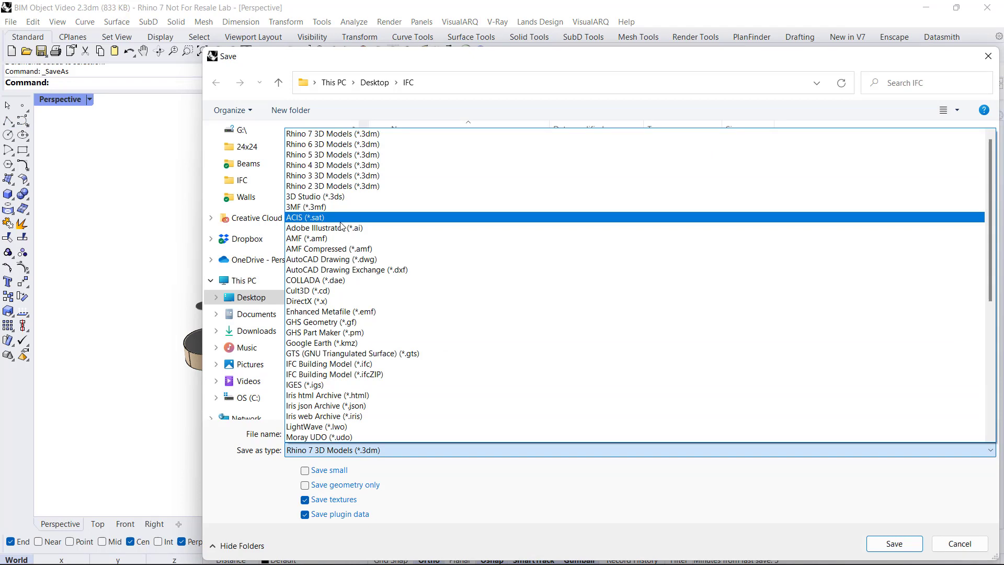
left_click(356, 364)
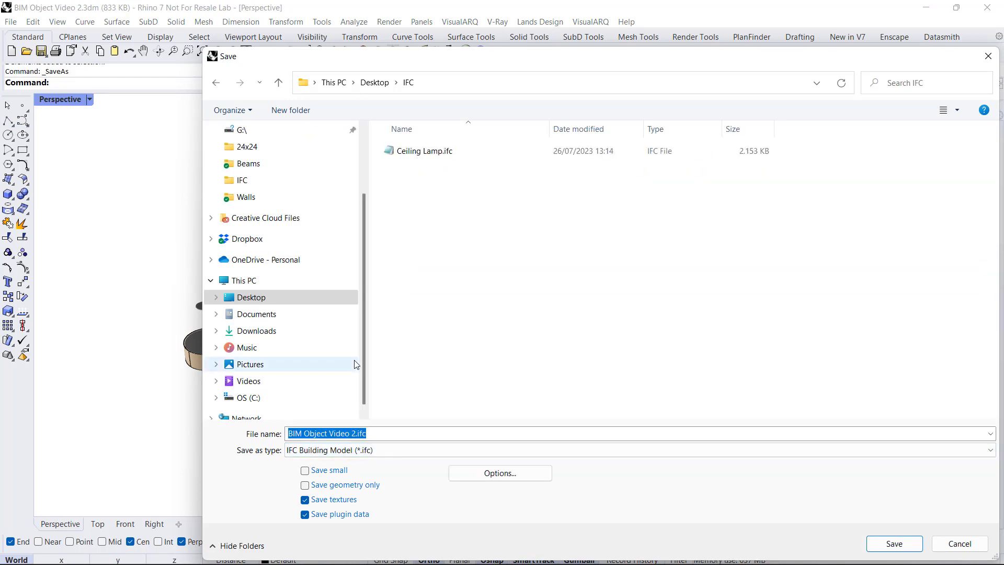
left_click(352, 434)
left_click_drag(354, 433, 286, 428)
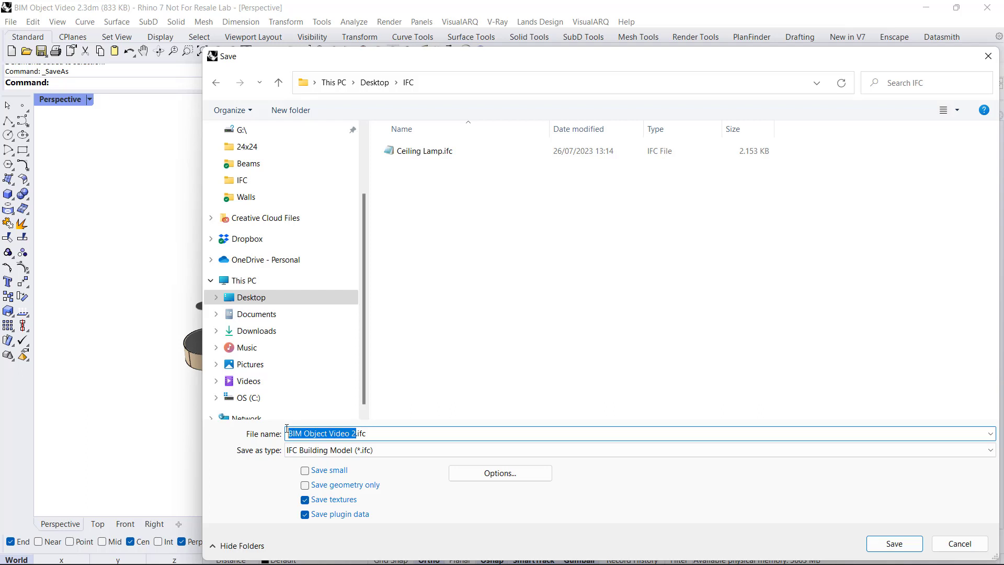
type("Lamps as ")
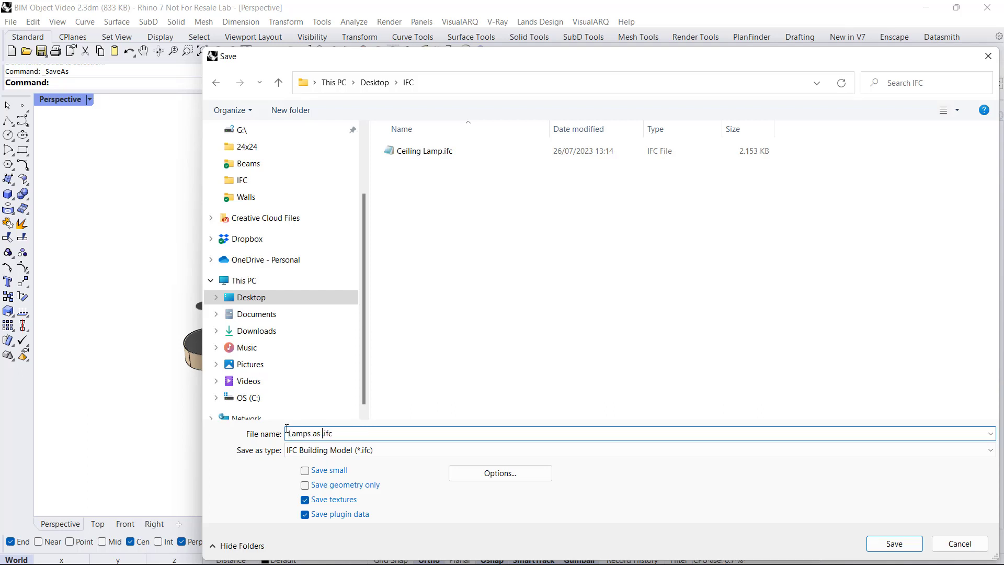
type("Element objects")
left_click(894, 544)
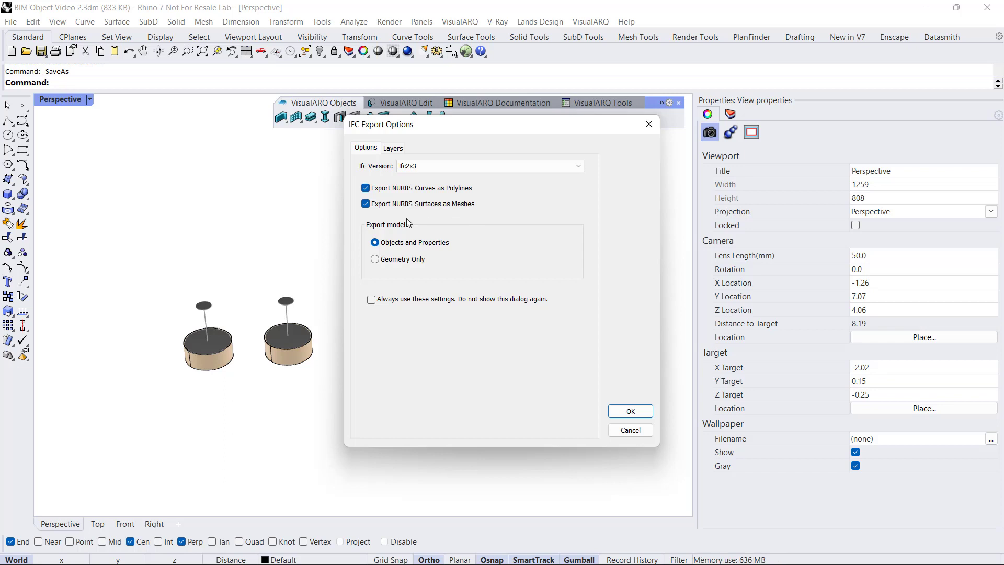
left_click(628, 412)
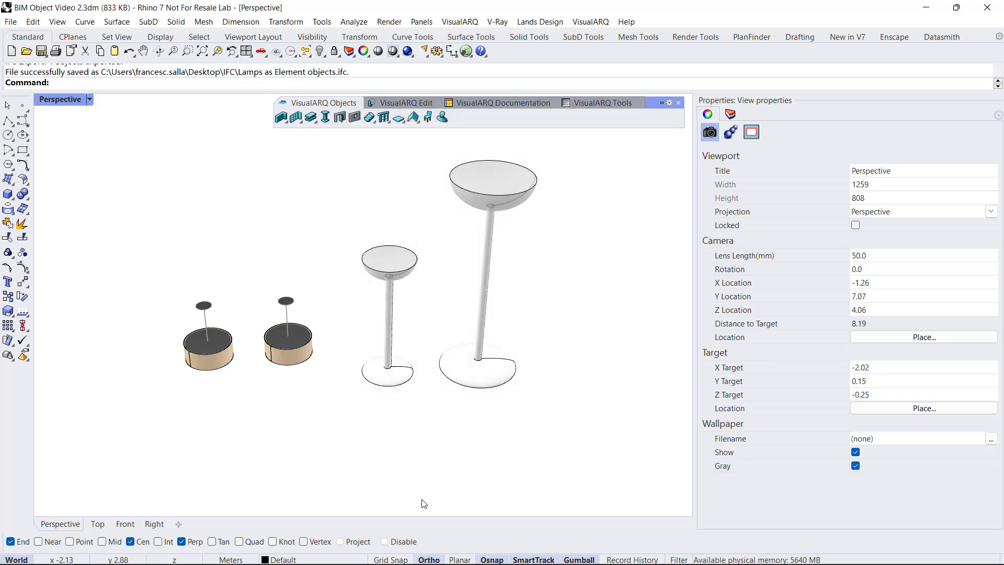
In Solibri Anywhere, discard the Ceiling Lamp model and load Lamps as Element objects.ifc
mouse_move(69, 562)
left_click(223, 548)
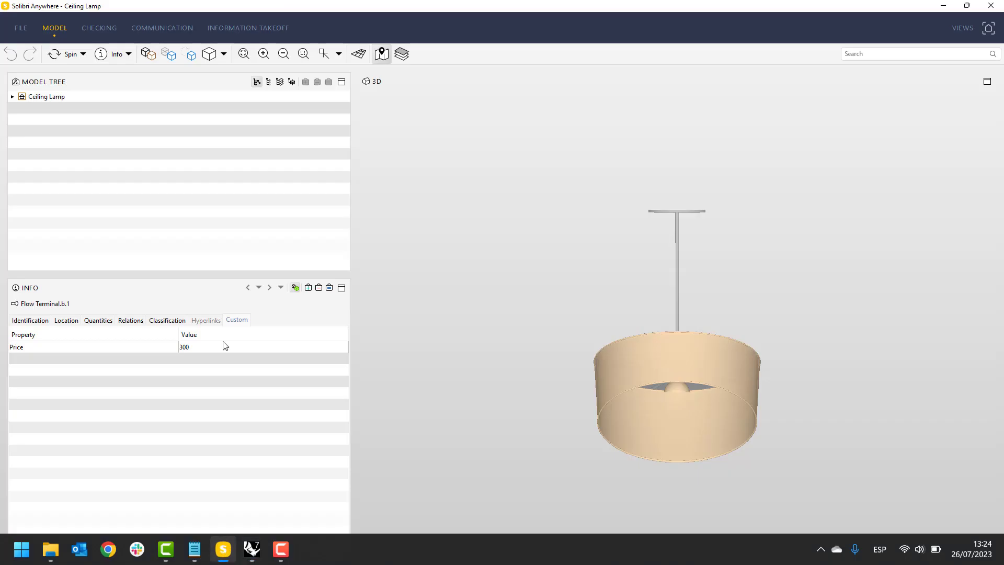
left_click(20, 29)
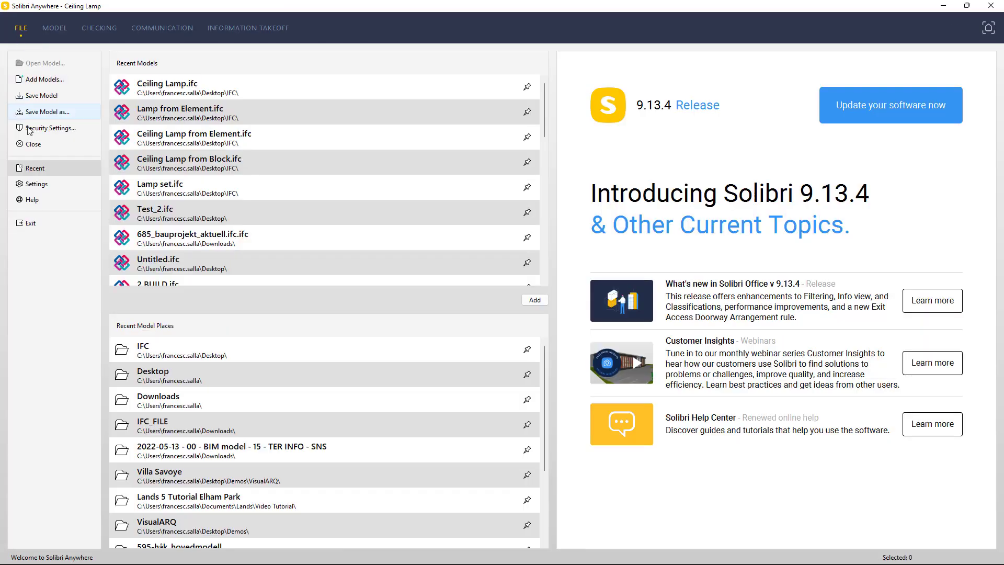
left_click(71, 144)
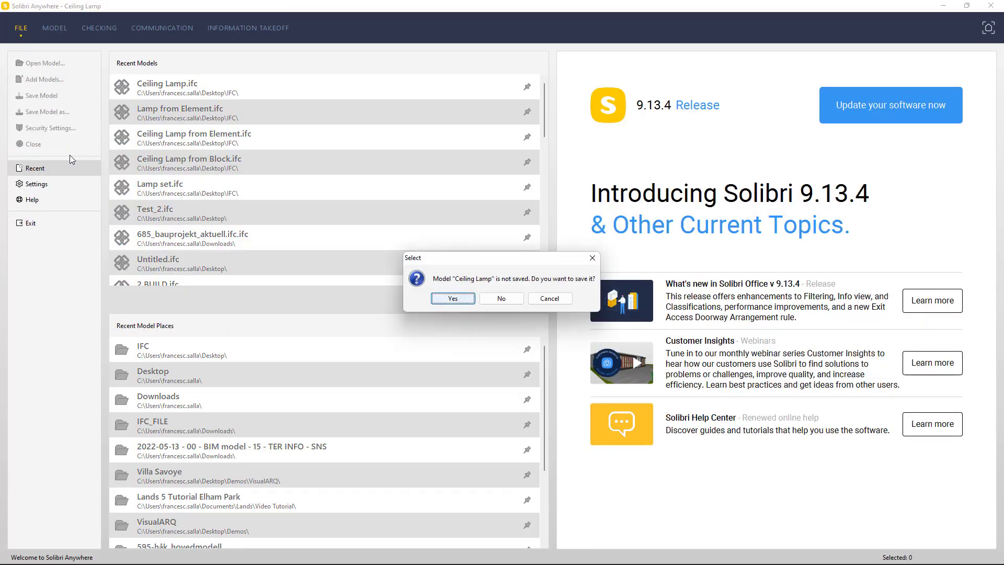
left_click(490, 299)
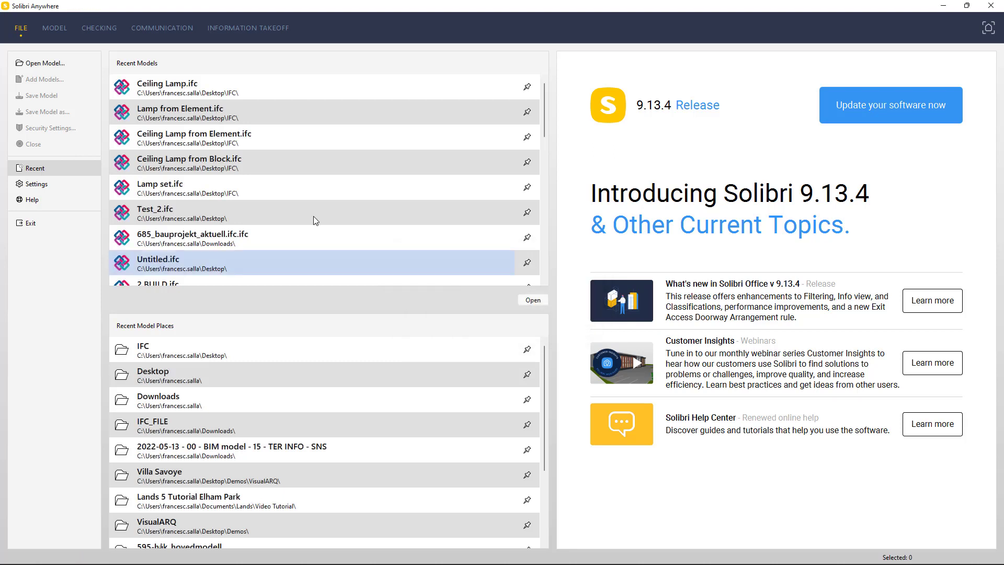
left_click(45, 63)
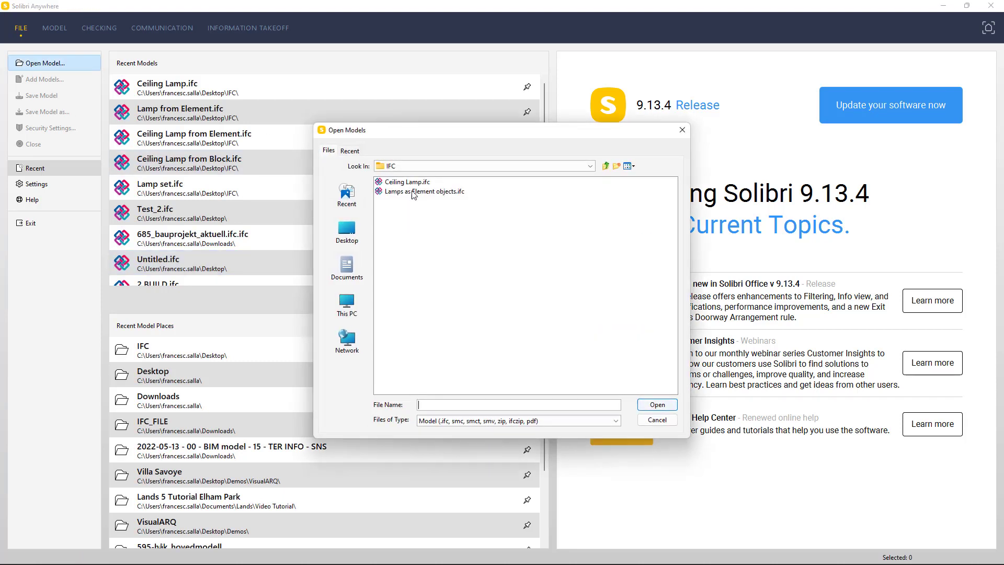
double_click(412, 191)
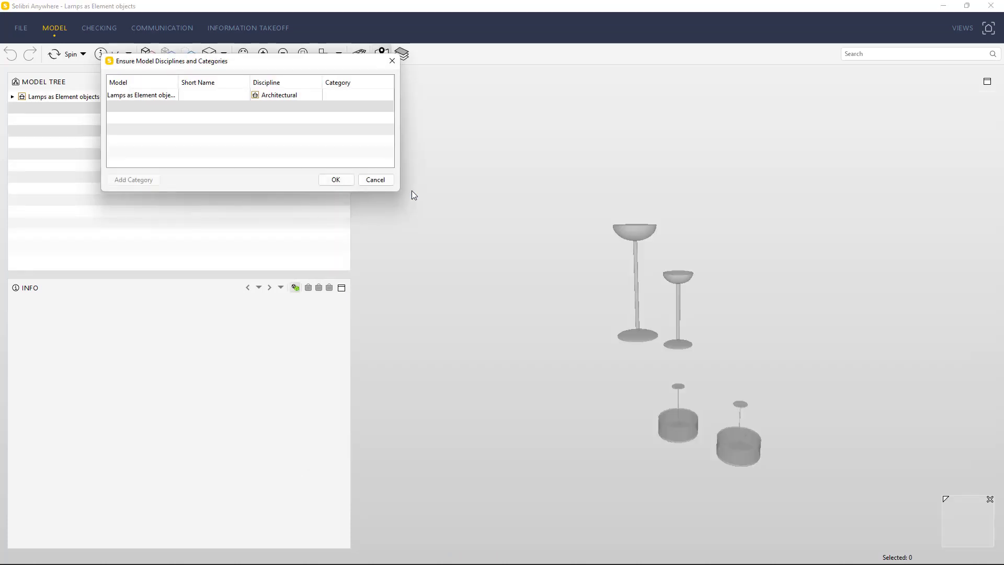
Accept the model disciplines, orbit around the lamps and select the tall lamp
left_click(339, 181)
mouse_move(585, 287)
left_mouse_down()
mouse_move(533, 304)
mouse_move(448, 302)
mouse_move(715, 341)
mouse_move(766, 333)
mouse_move(638, 303)
left_mouse_up()
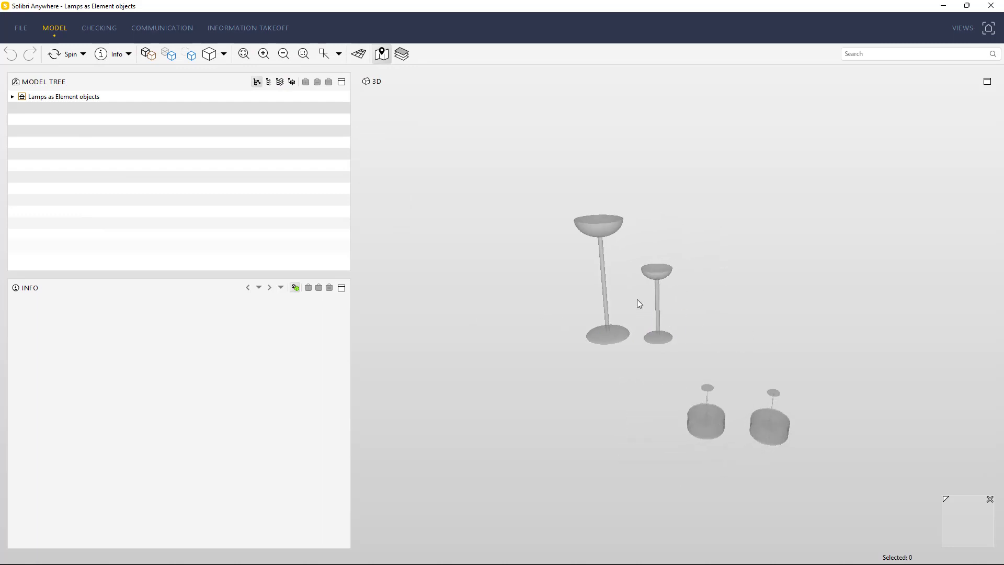
left_click(602, 260)
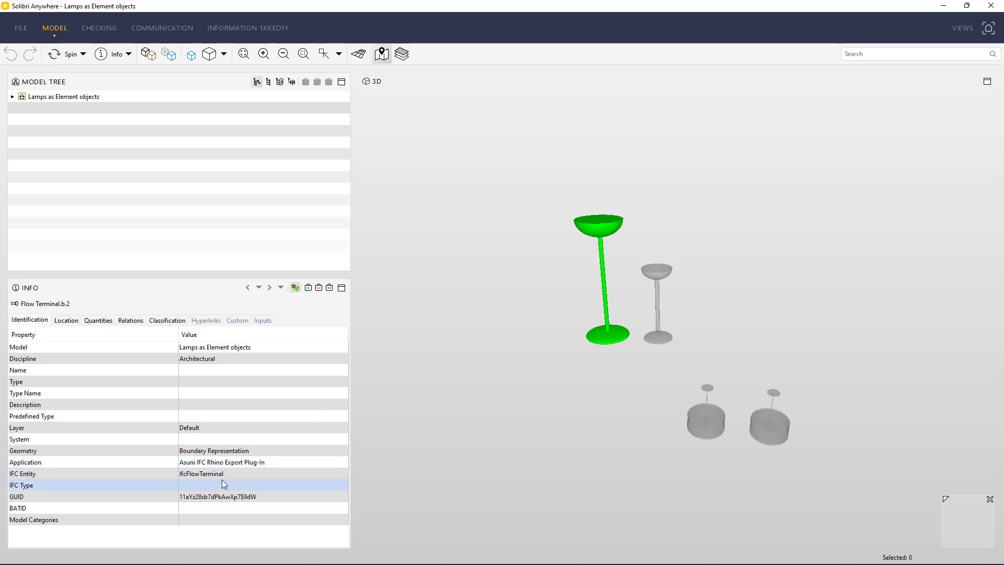
Check the tall lamp's Price and 1.60 m Height, then a ceiling lamp's Price of 350
left_click(236, 320)
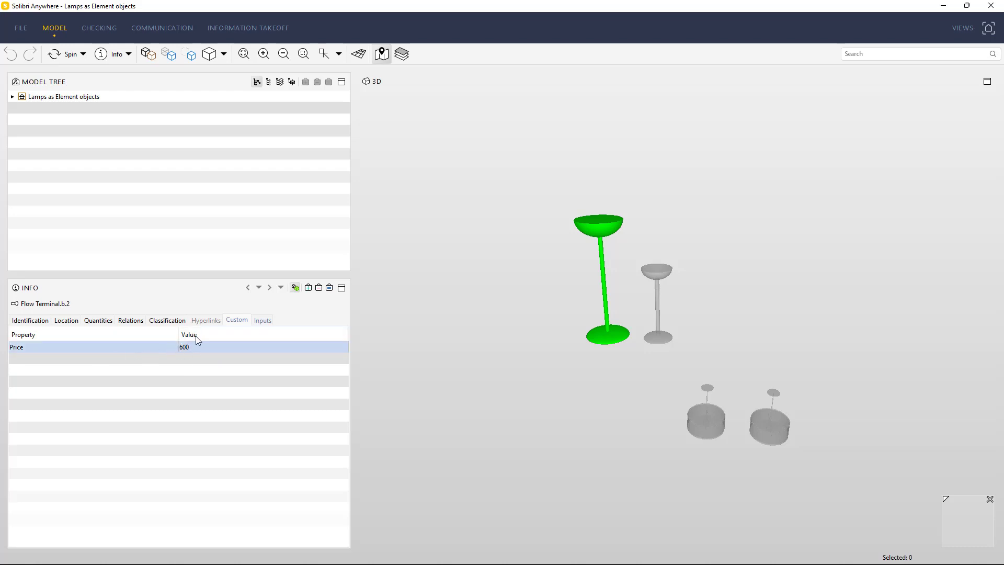
left_click(264, 320)
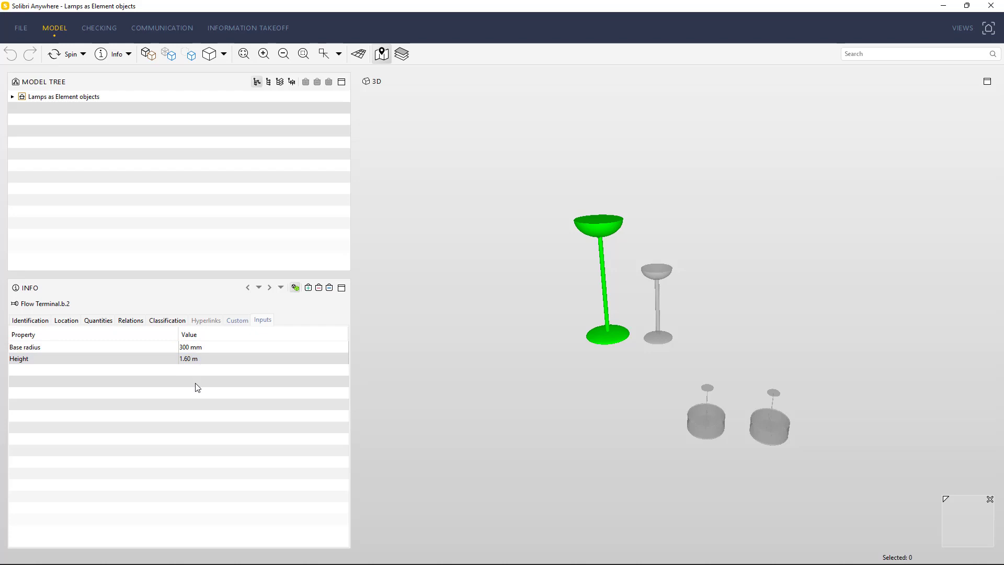
left_click(186, 363)
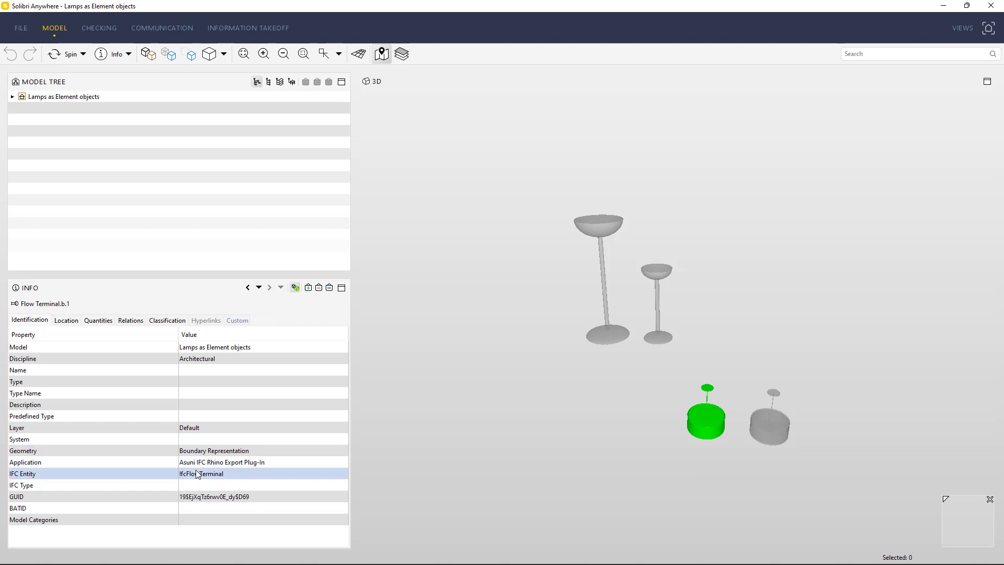
left_click(236, 320)
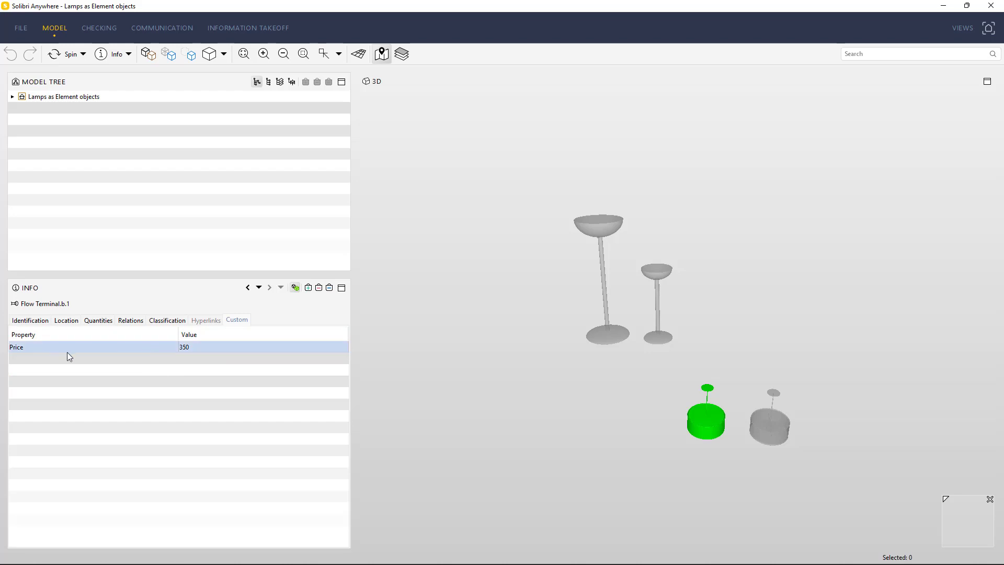
Switch back to Rhino 7 showing BIM Object Video 2.3dm with all four lamps
mouse_move(231, 562)
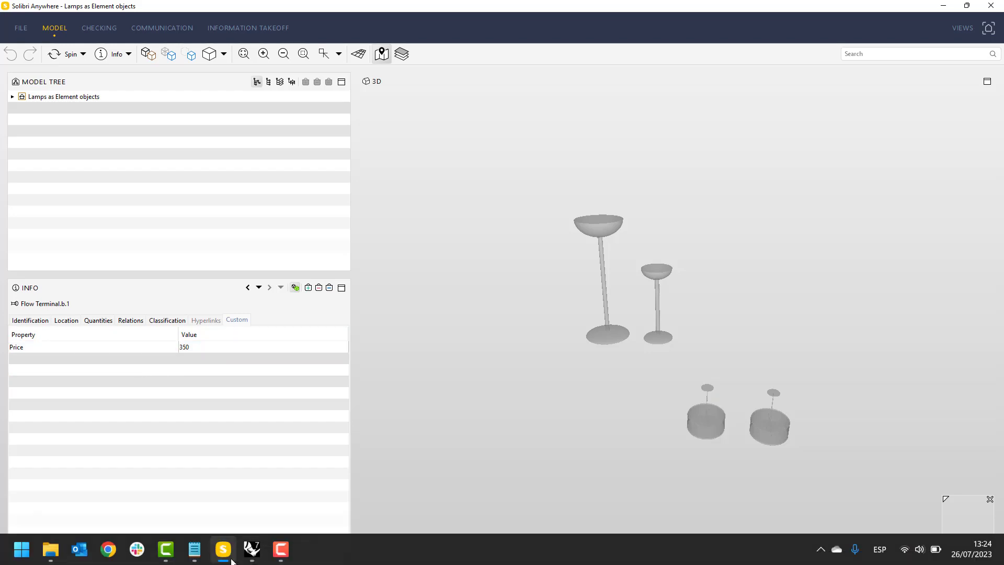
left_click(252, 549)
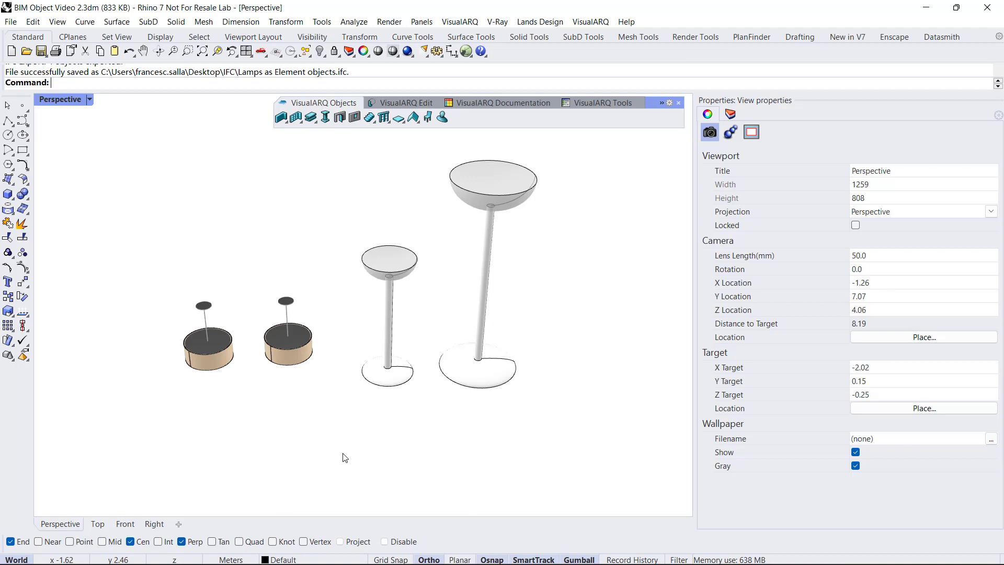